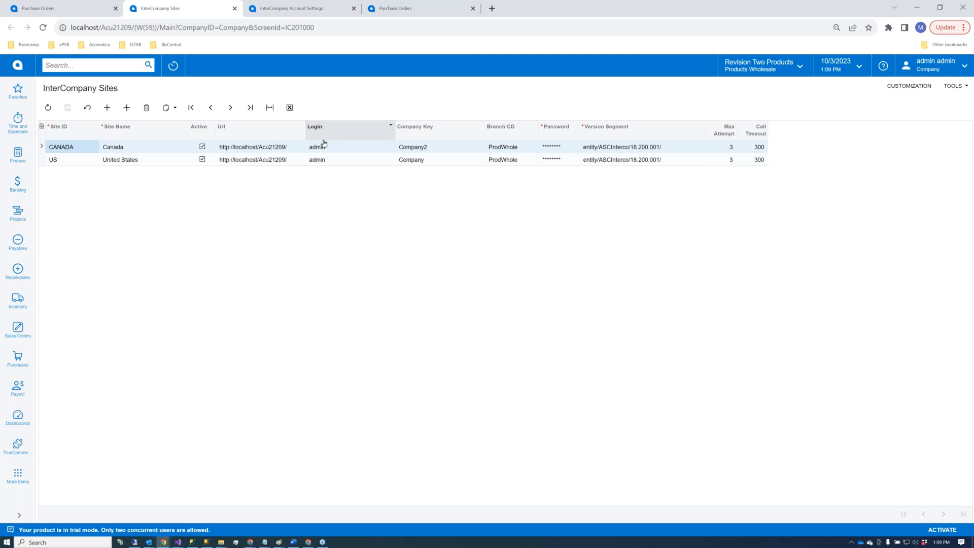
Step: Review the URL and version segment of the CANADA and US intercompany sites
left_click(267, 150)
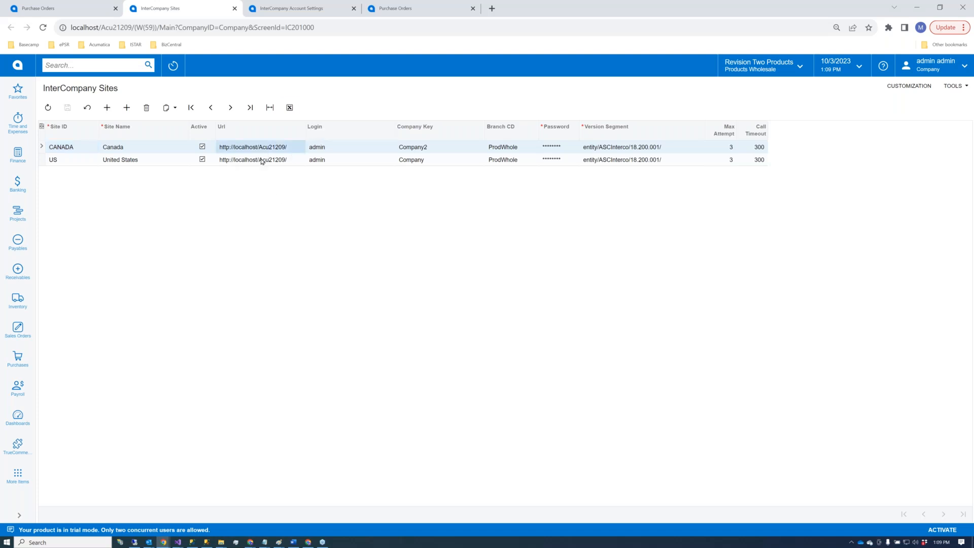
left_click(263, 160)
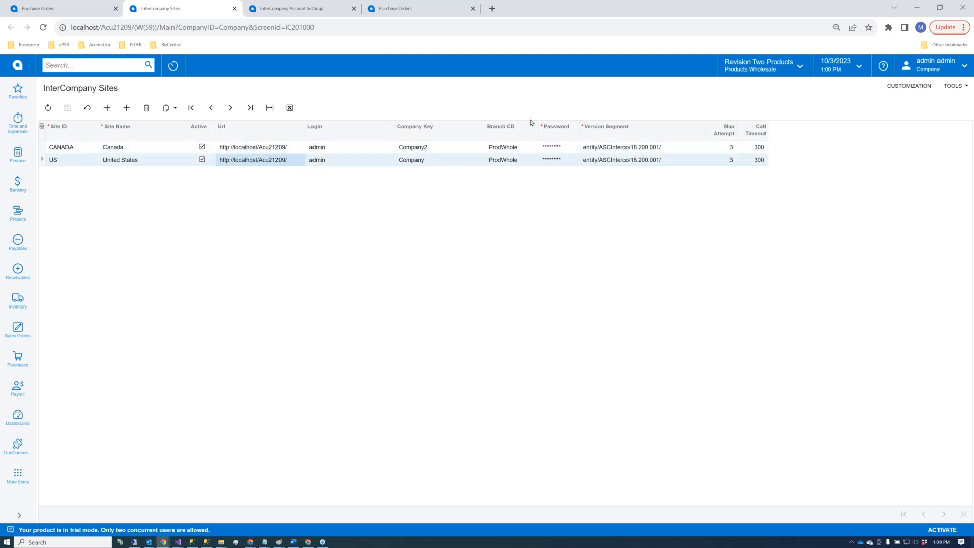
left_click(635, 158)
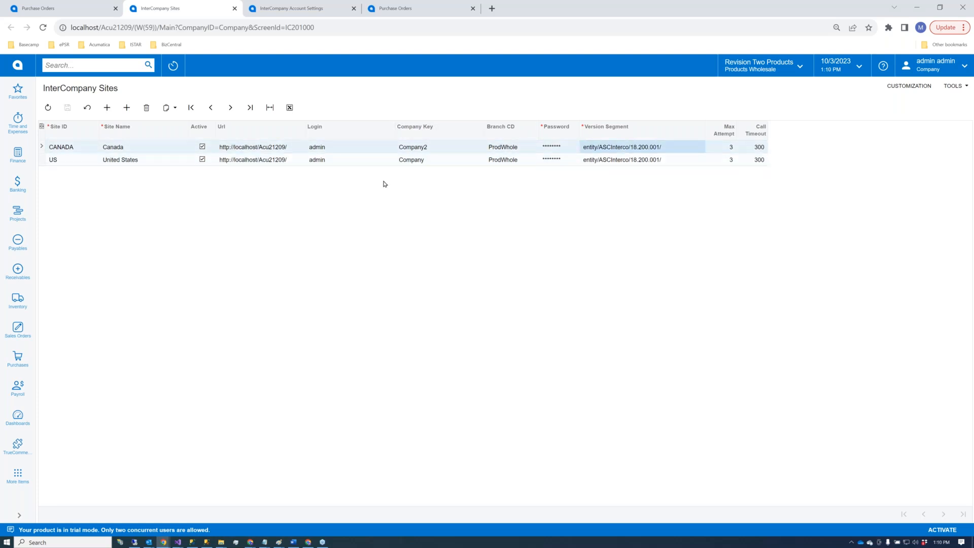
left_click(277, 162)
left_click(278, 162)
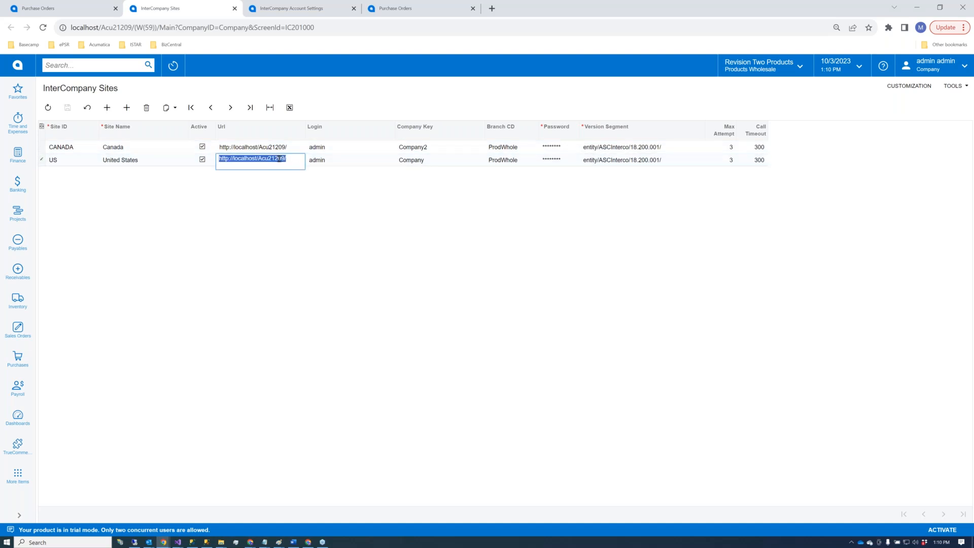
key("Up")
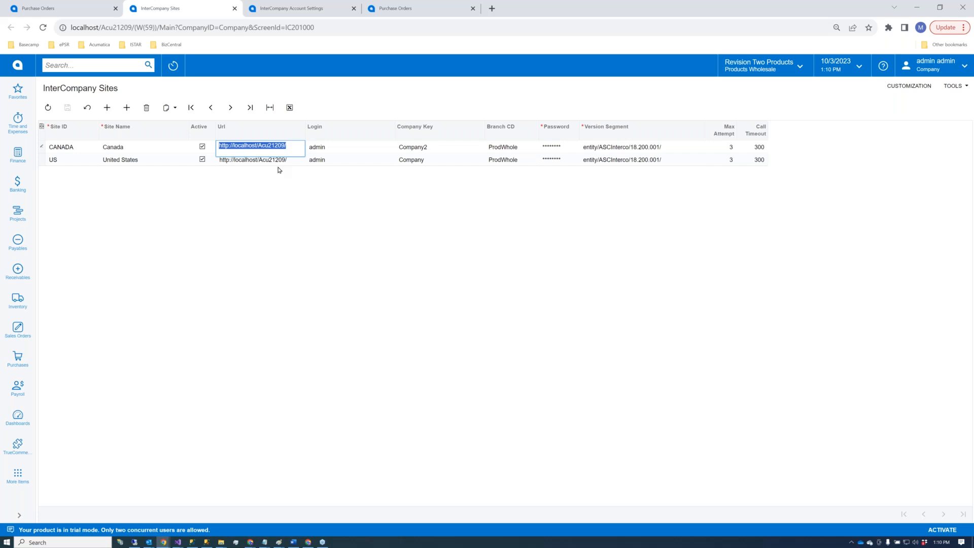
left_click(390, 86)
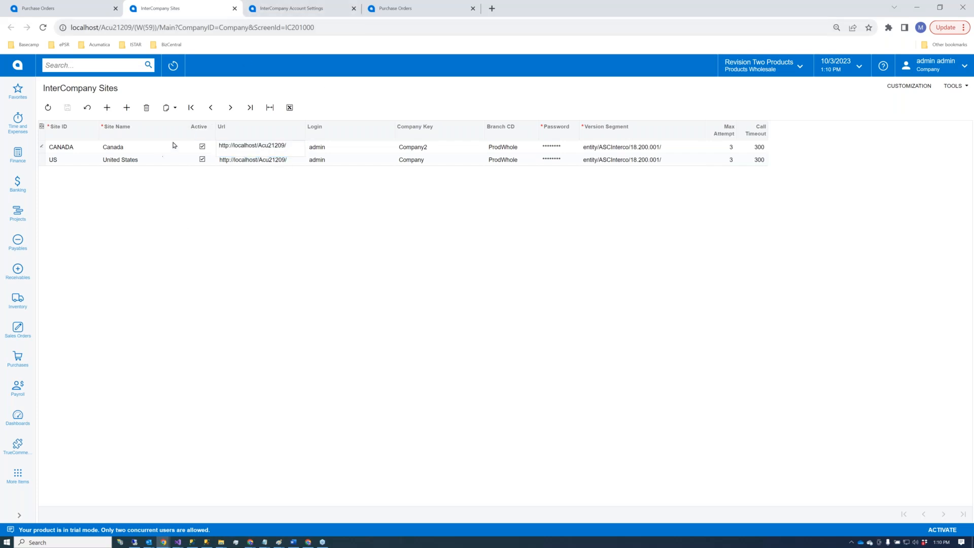
Step: Go to InterCompany Account Settings and browse through the records to the AAAMFG account
left_click(279, 10)
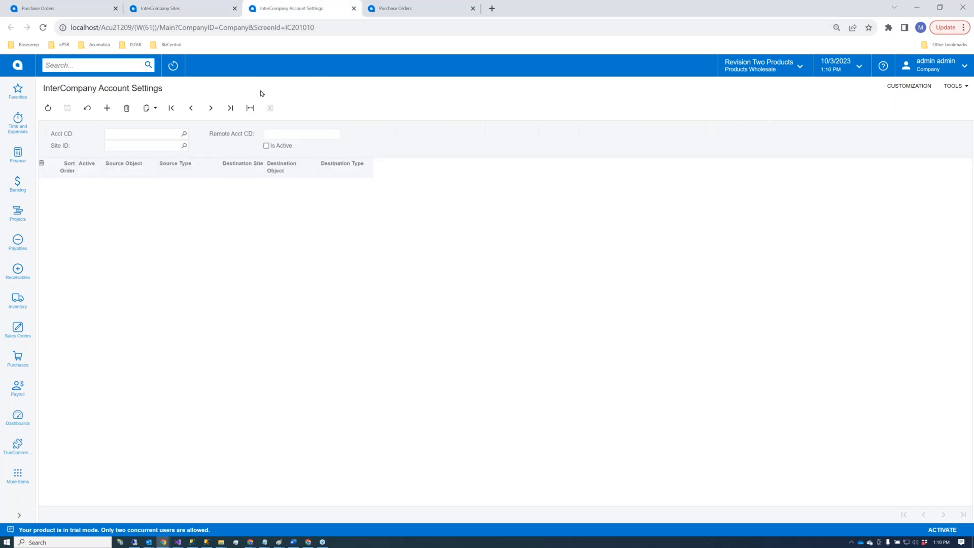
left_click(211, 108)
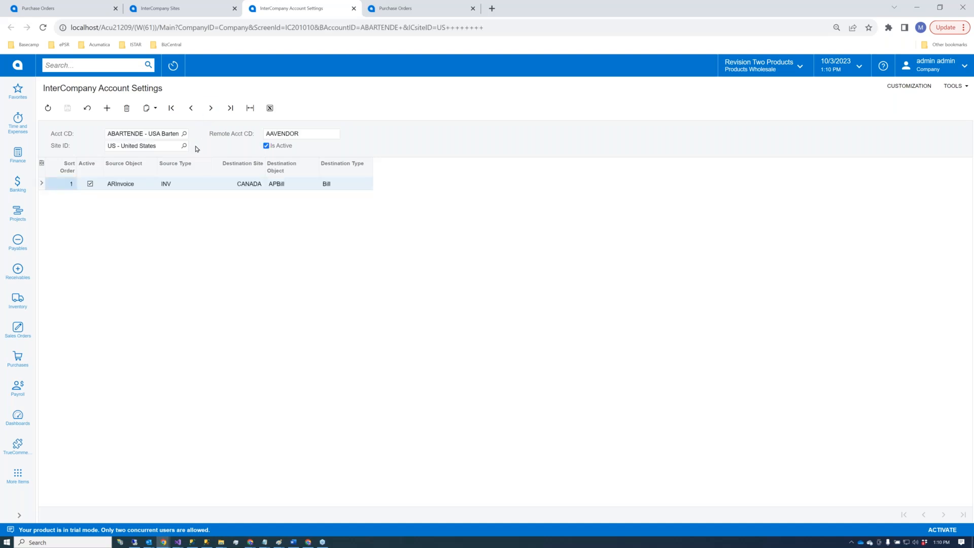
left_click(210, 108)
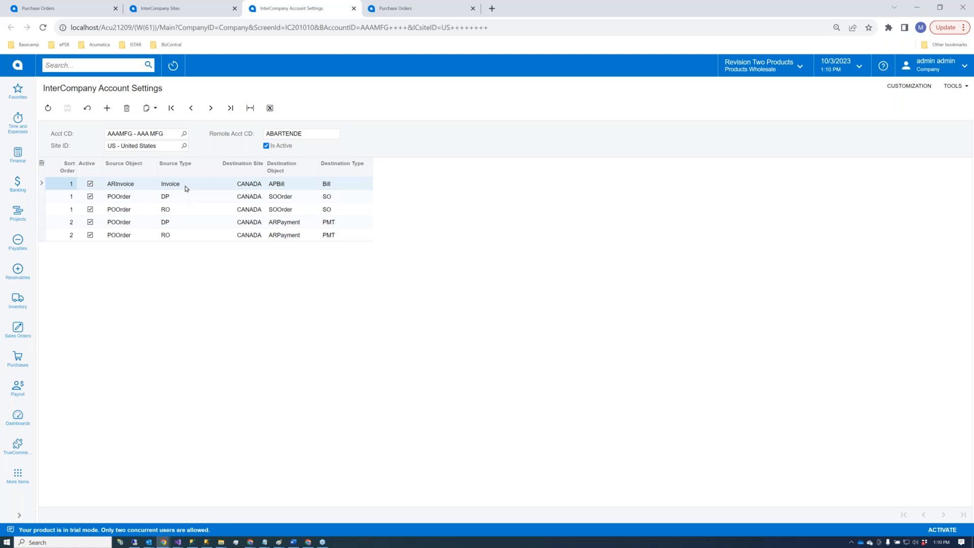
Step: Inspect the AAAMFG mapping: the selectable accounts, the first row's destination site and the remote account code
left_click(162, 135)
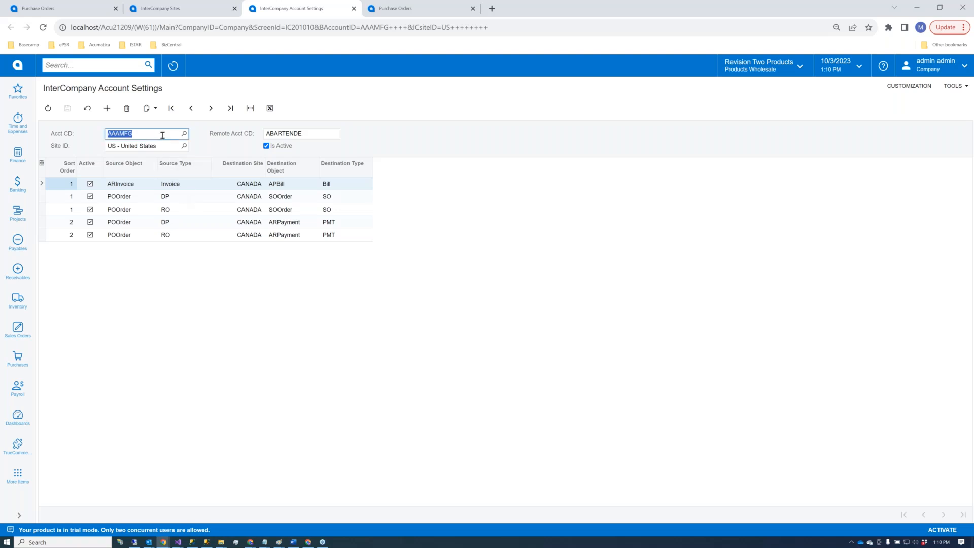
left_click(184, 134)
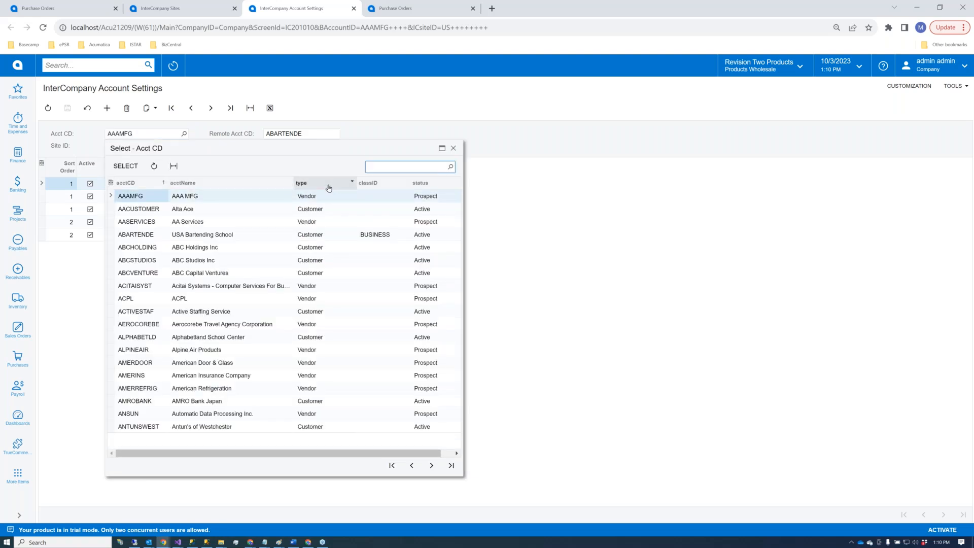
left_click(453, 148)
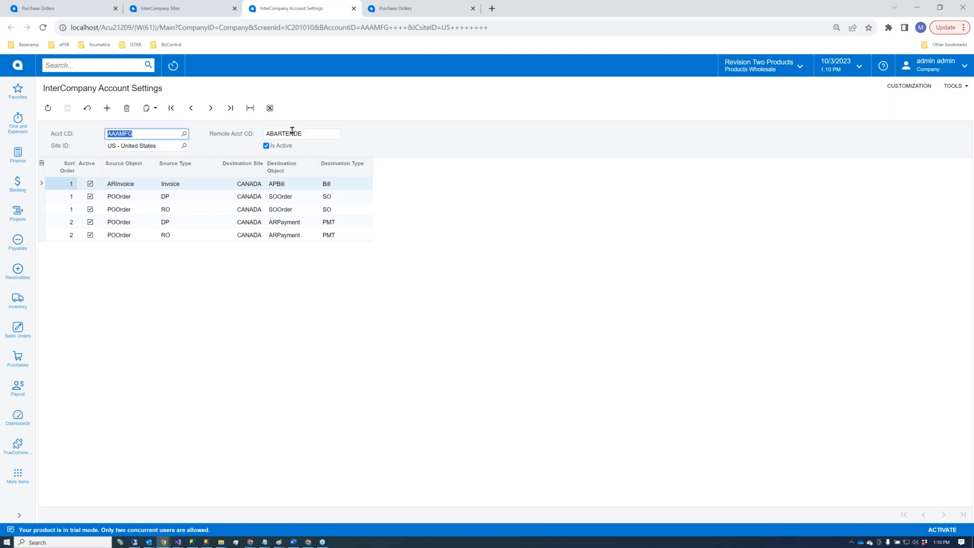
left_click(250, 185)
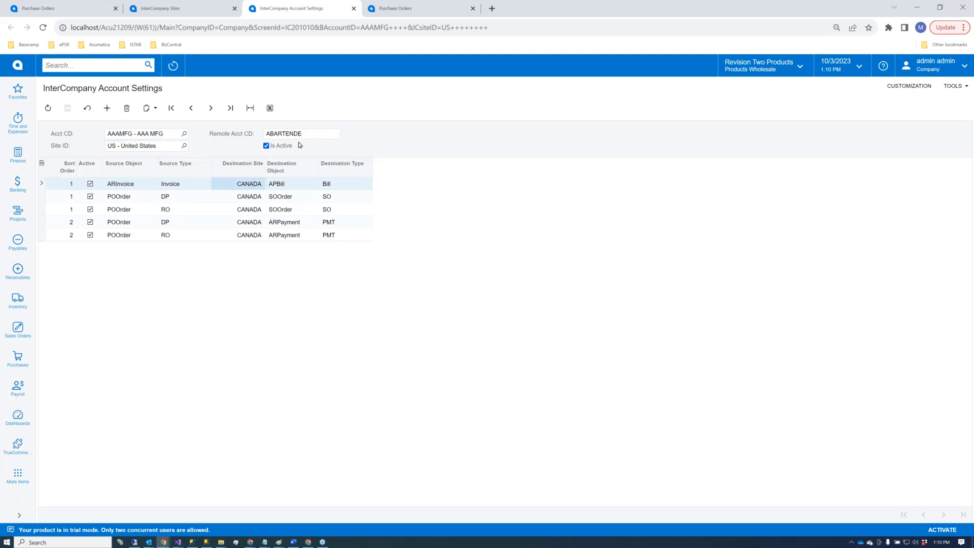
left_click(303, 134)
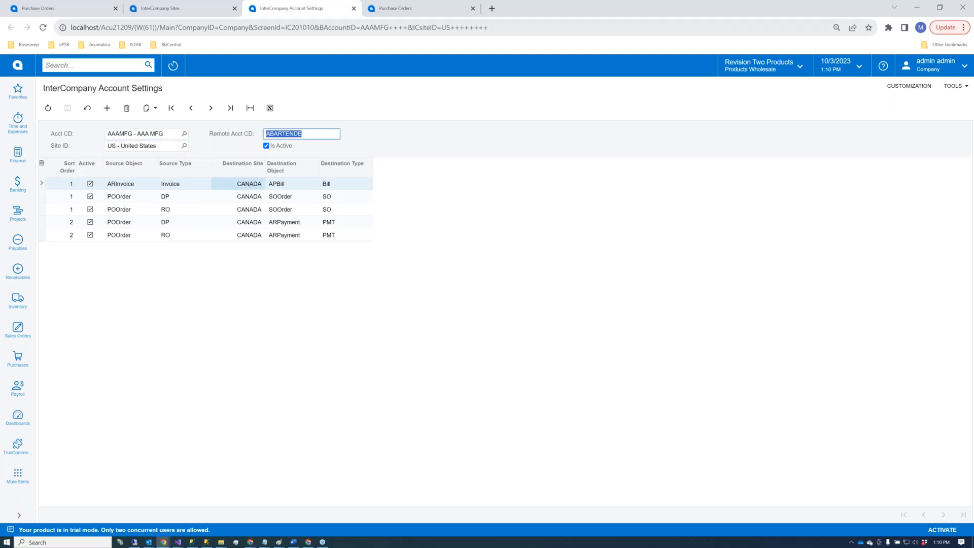
Step: Search for vendors from the Purchase Orders page and open the Payables Vendors list in a new browser tab
left_click(393, 7)
left_click(130, 65)
type("vendor")
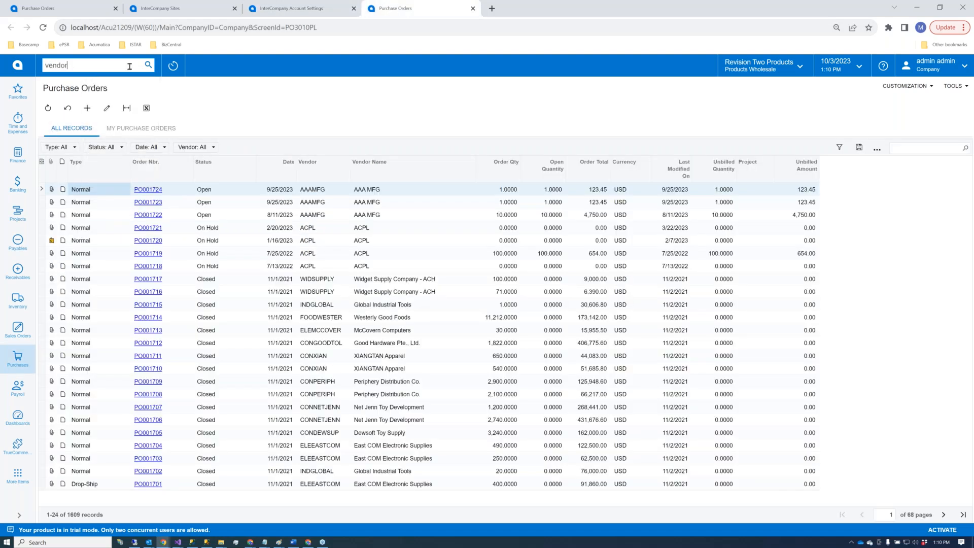
key("Return")
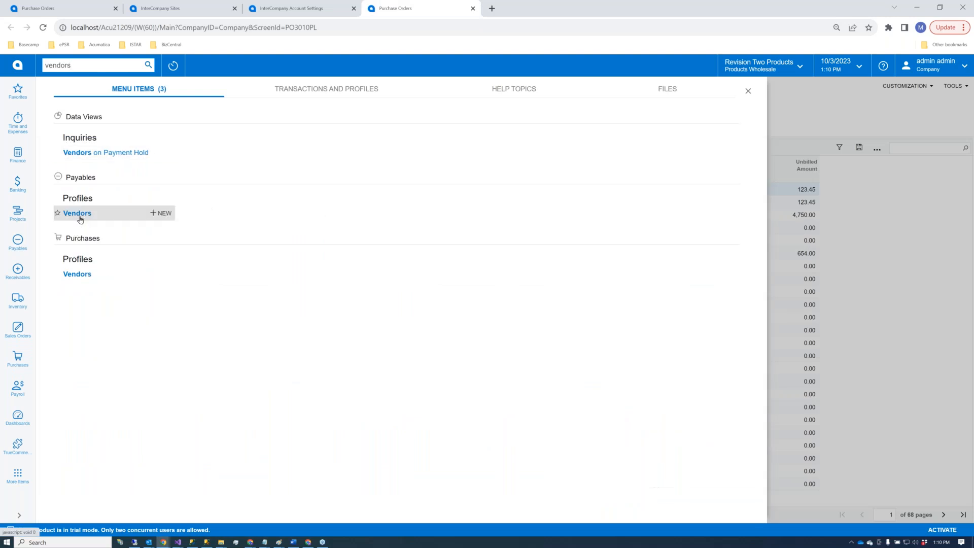
right_click(80, 219)
left_click(97, 229)
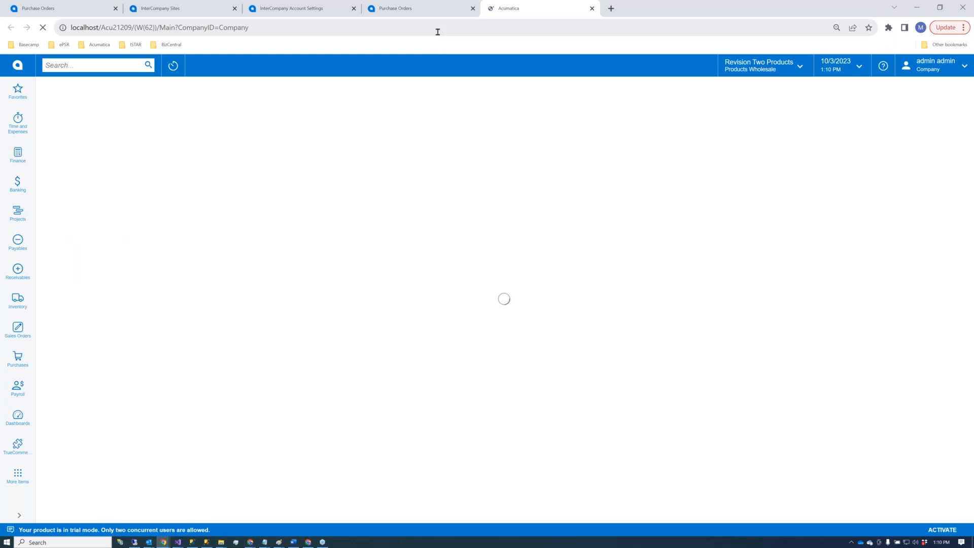
Step: Duplicate the new browser tab and open the AAAMFG vendor record in the original Vendors tab
right_click(499, 9)
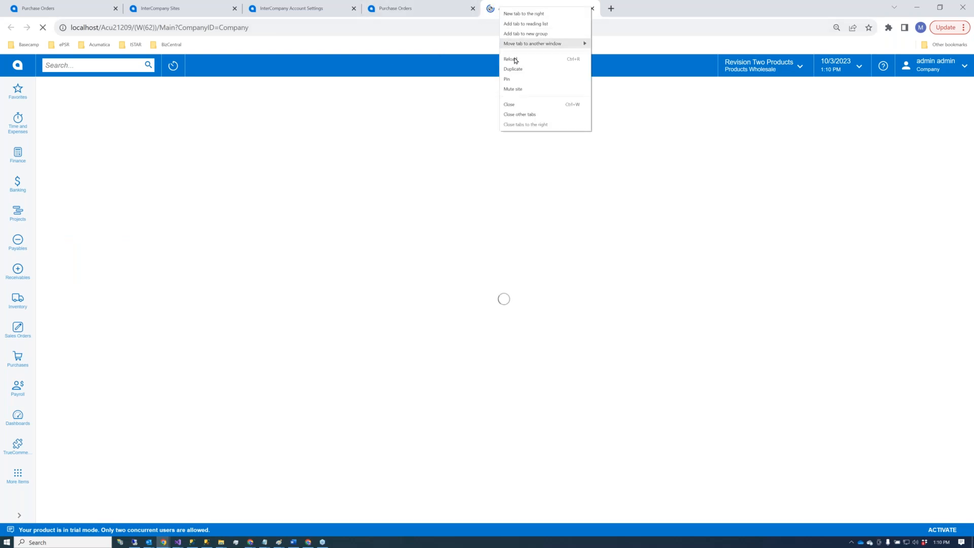
left_click(513, 69)
left_click(517, 12)
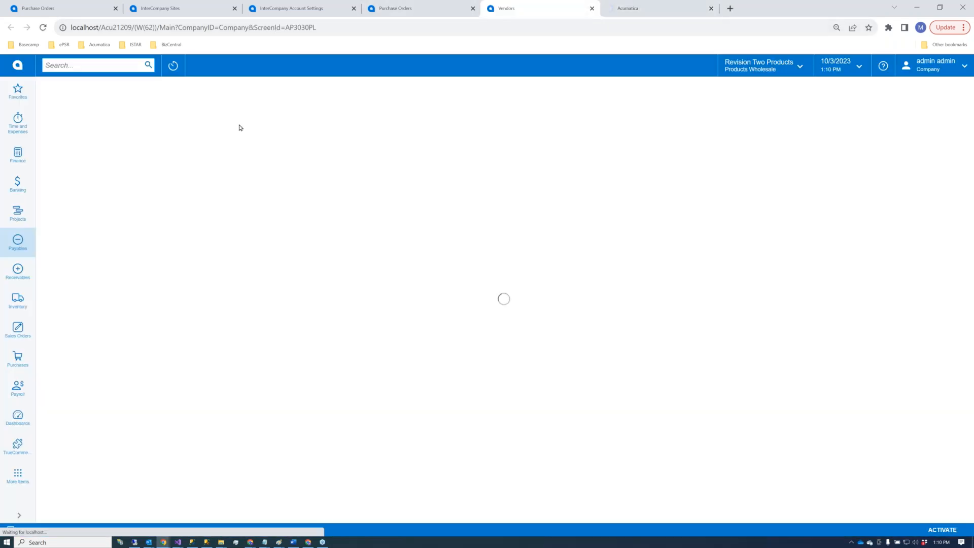
left_click(84, 165)
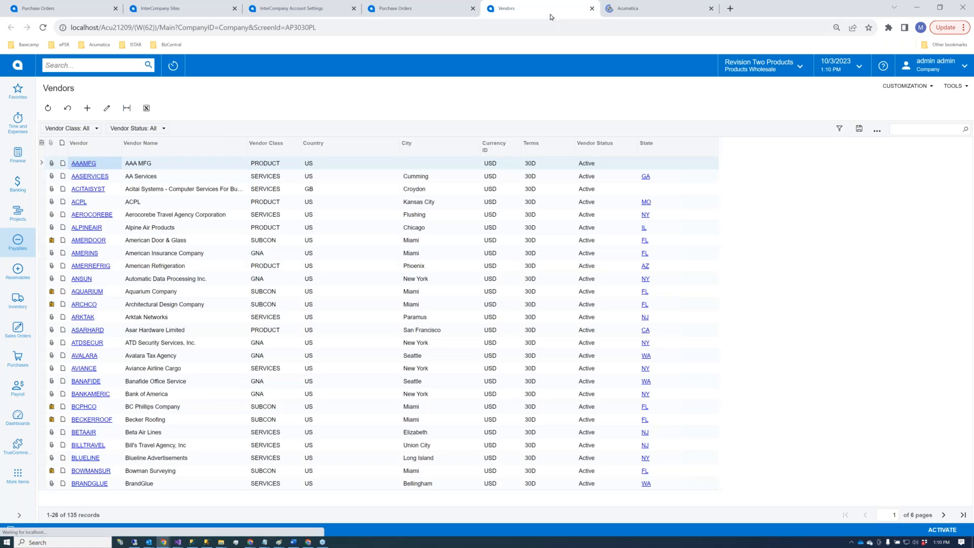
Step: Switch the duplicated browser tab to the Company2 tenant
left_click(654, 6)
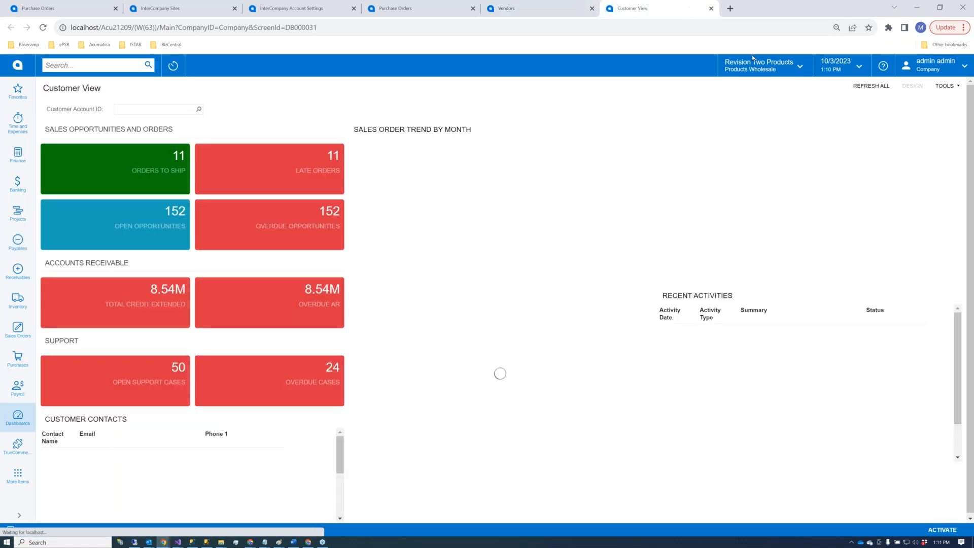
left_click(936, 65)
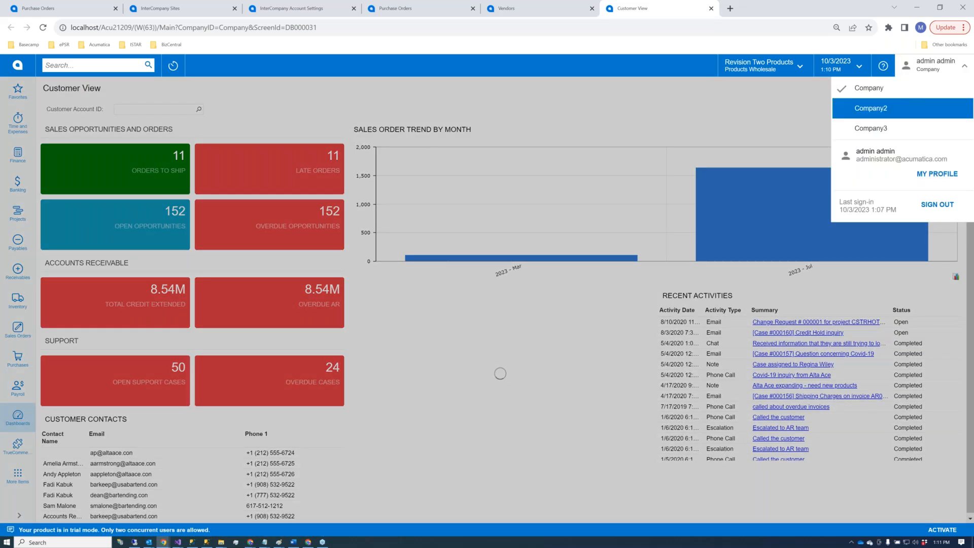
left_click(881, 107)
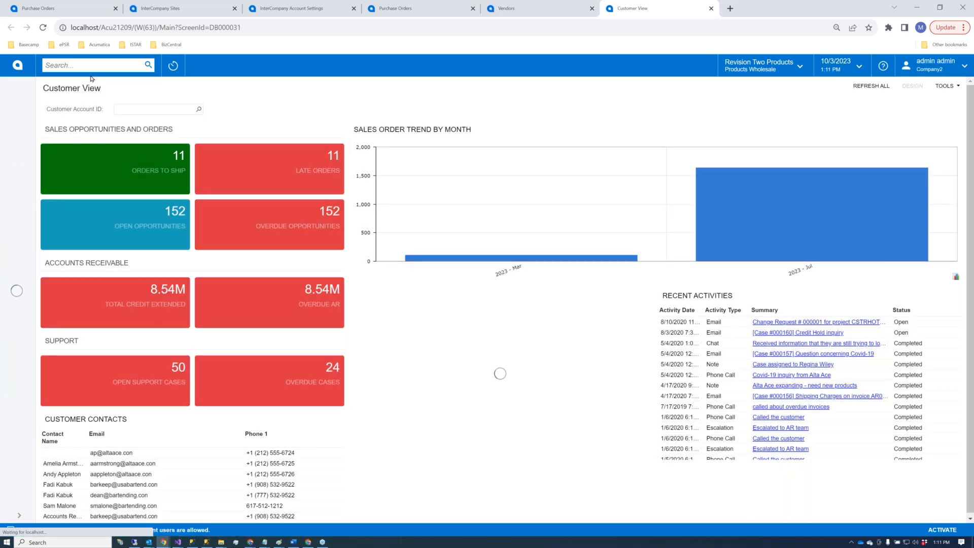
Step: Search Company2 for abarte, then for customers, and open the Receivables Customers list
left_click(94, 66)
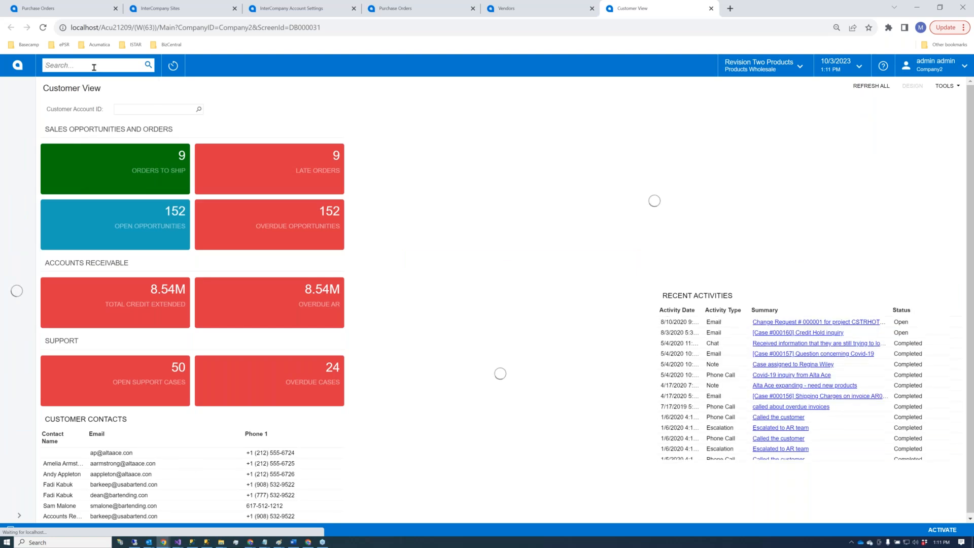
type("abarte")
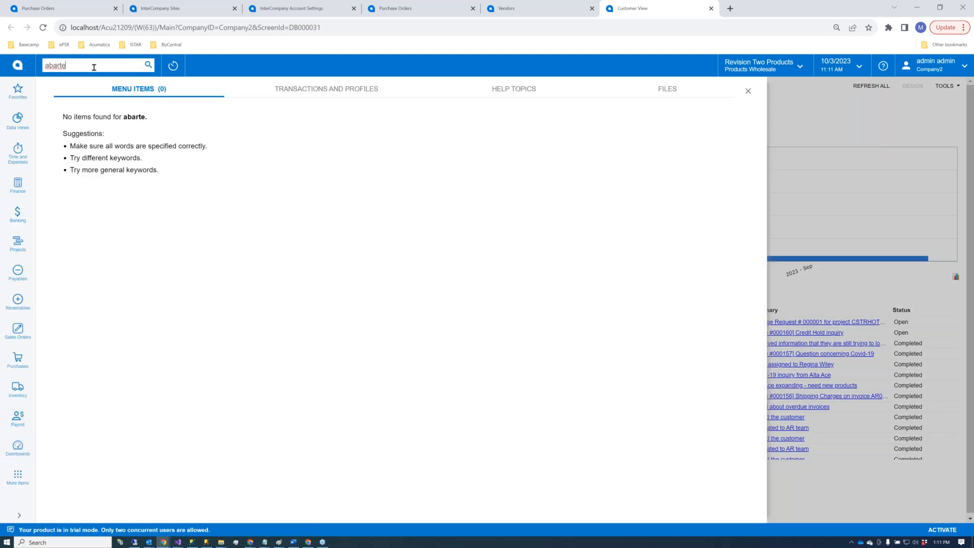
double_click(96, 65)
type("cu")
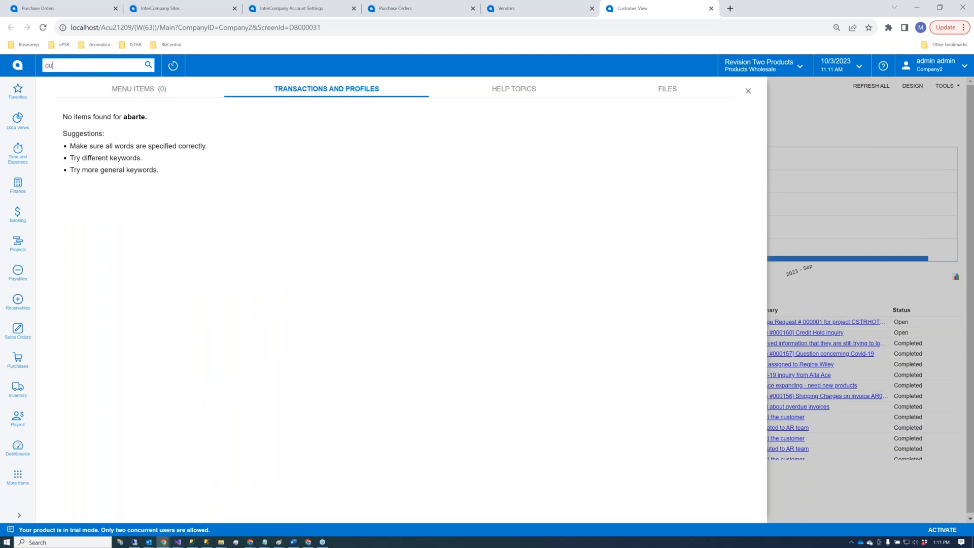
type("stomers")
left_click(138, 90)
right_click(76, 229)
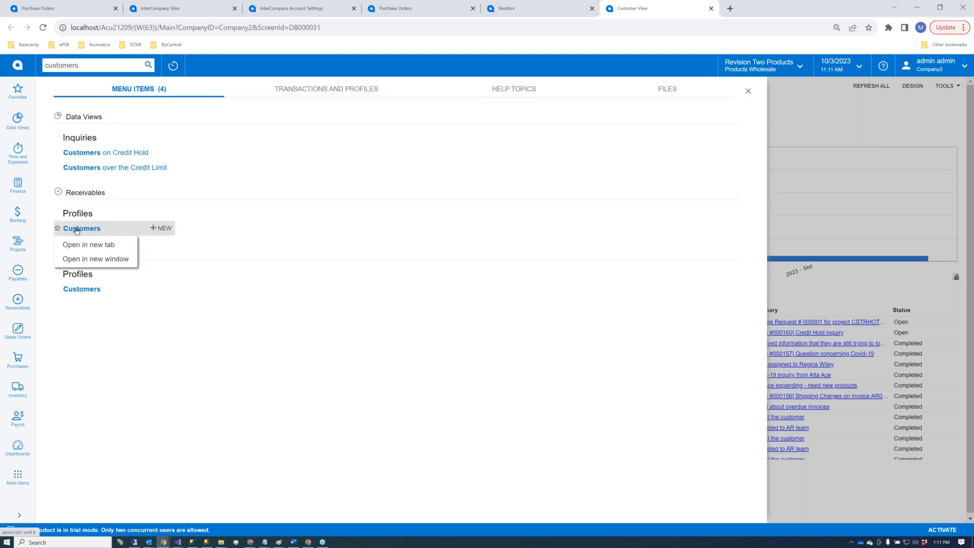
left_click(75, 229)
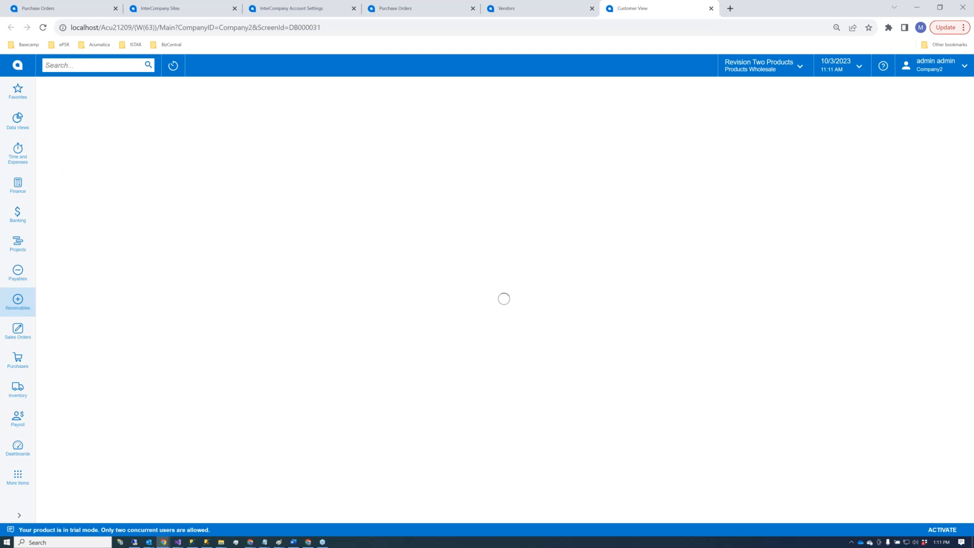
Step: View the AAAMFG vendor record in Company alongside the Customers page of Company2
left_click(520, 12)
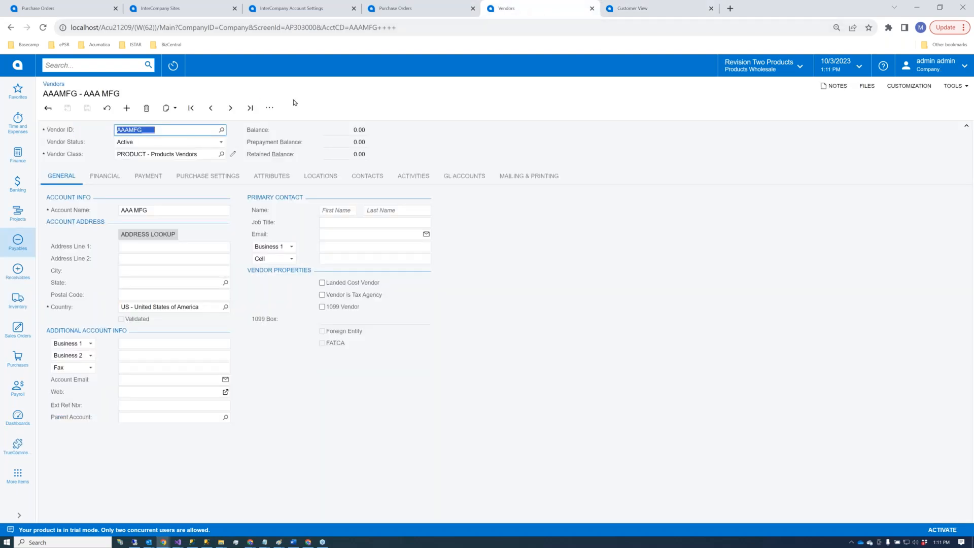
left_click(629, 11)
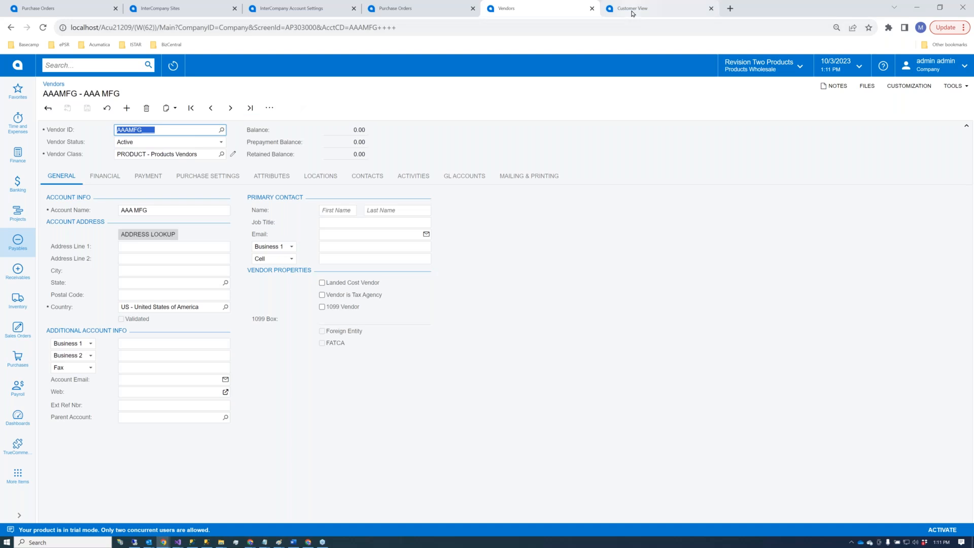
left_click(507, 9)
Step: Review the AAAMFG intercompany mapping's account code, site, remote account code and first destination object, and view the available tenants
left_click(304, 9)
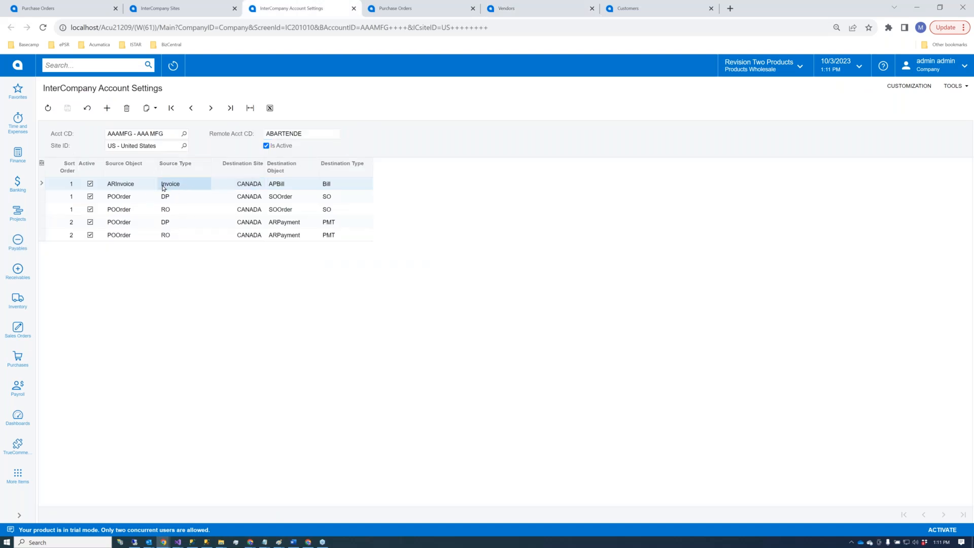
left_click(135, 134)
left_click(164, 145)
left_click(149, 134)
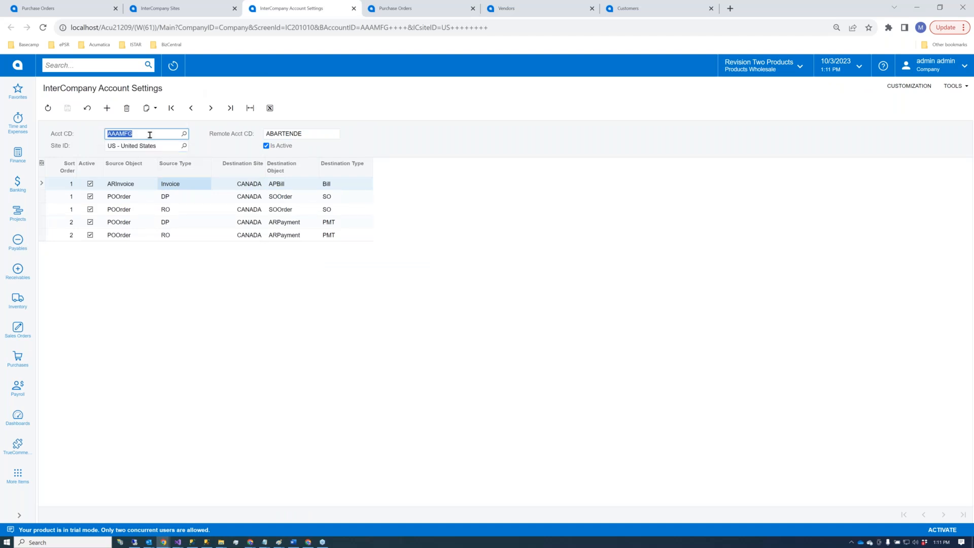
left_click(264, 135)
left_click(276, 185)
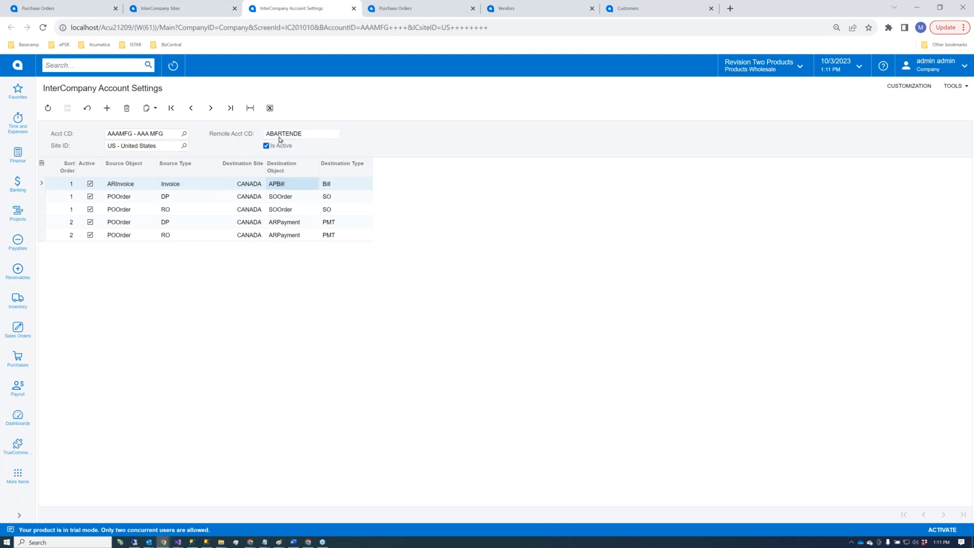
left_click(301, 132)
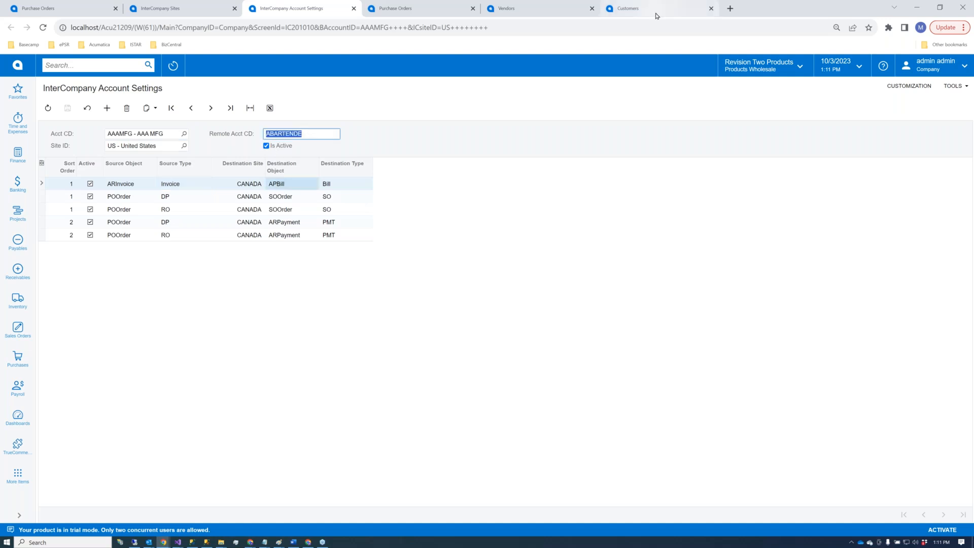
left_click(924, 71)
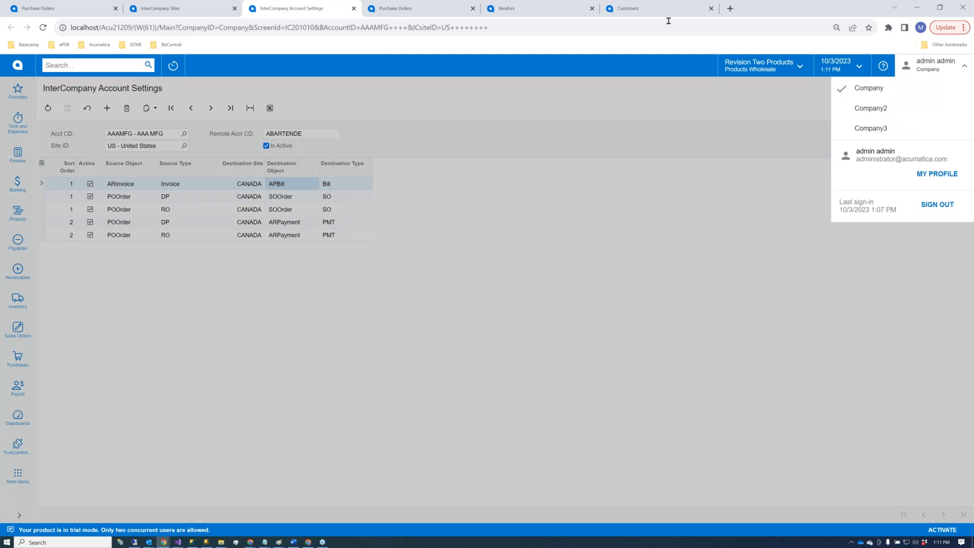
Step: Filter Company2's Customers list to customer ID ABARTENDE and compare it with the AAAMFG vendor record in Company
left_click(652, 10)
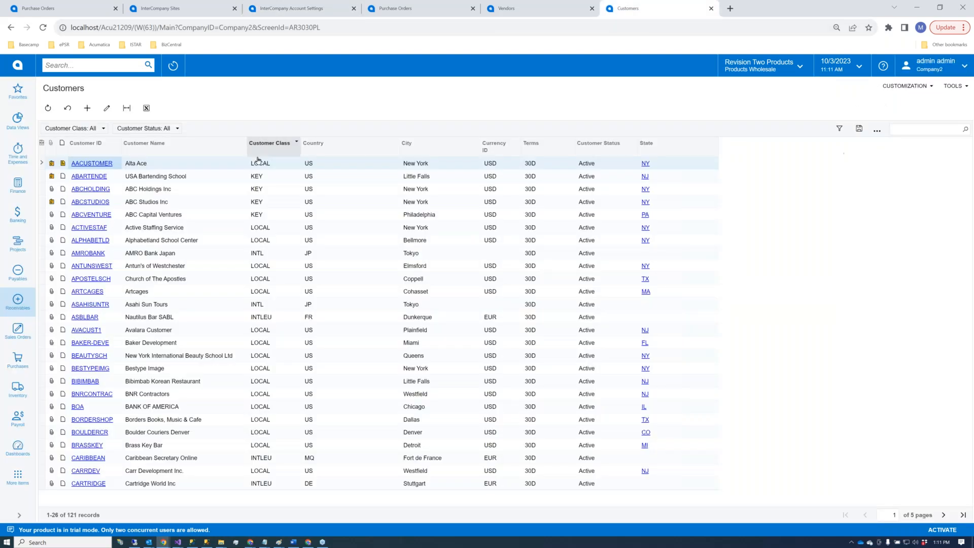
left_click(116, 178)
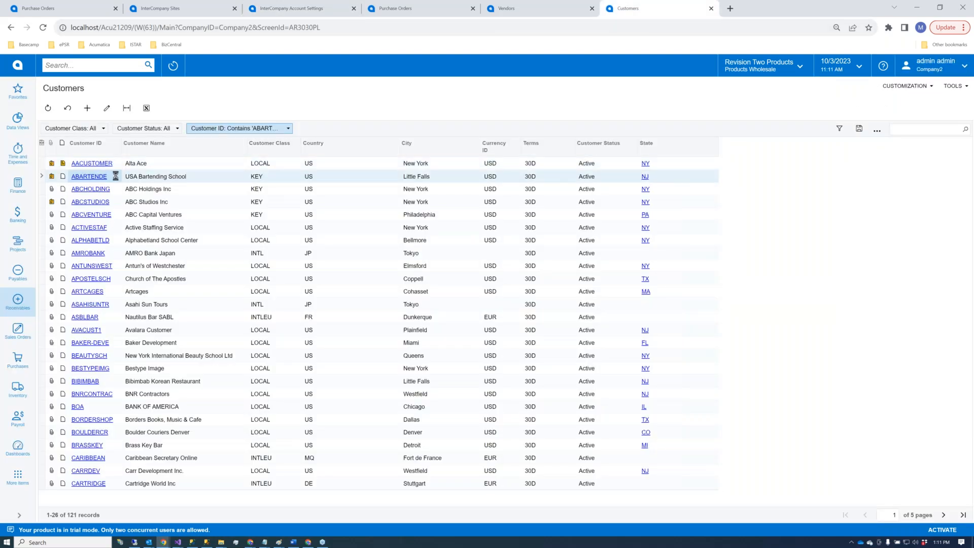
left_click(552, 9)
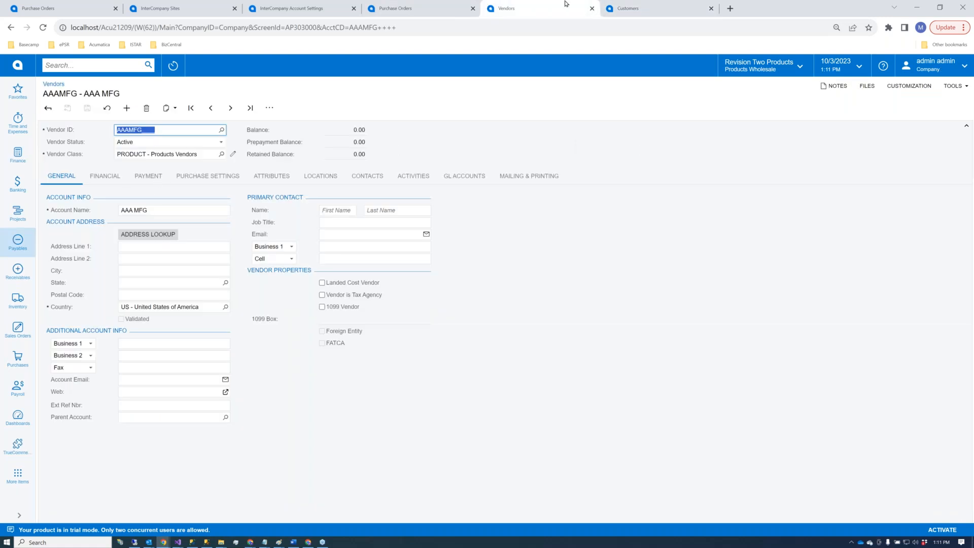
left_click(652, 9)
left_click(96, 165)
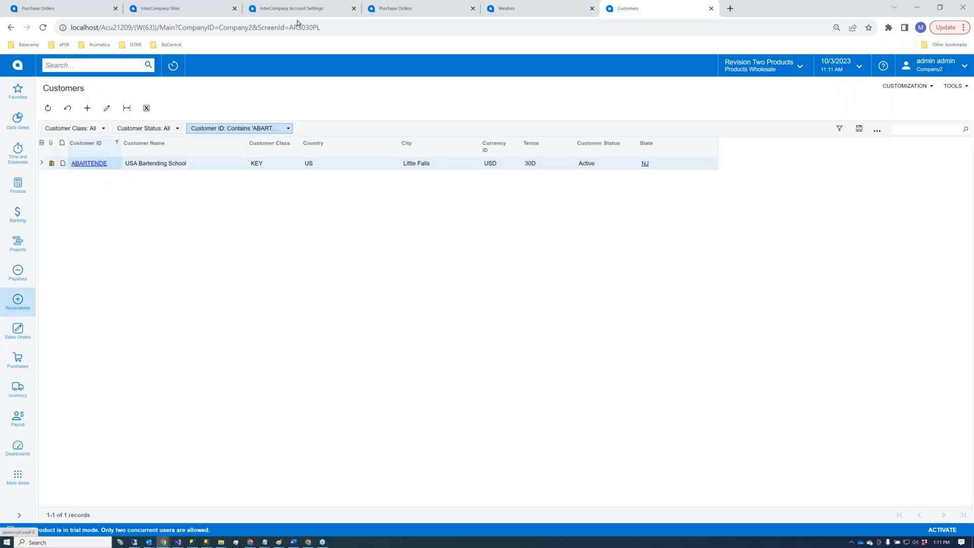
Step: Review the AAAMFG mapping's POOrder rows of types DP and RO with their SOOrder and ARPayment destinations
left_click(324, 14)
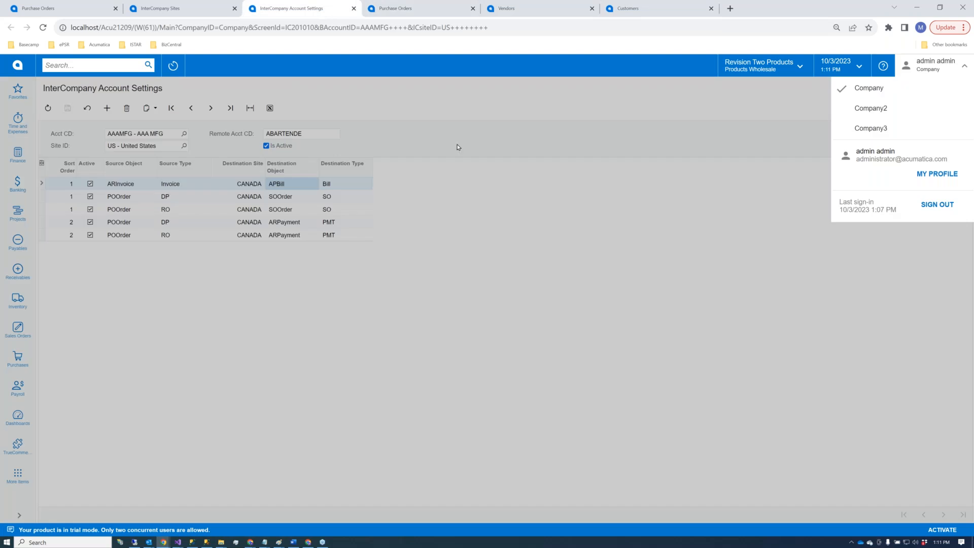
left_click(686, 105)
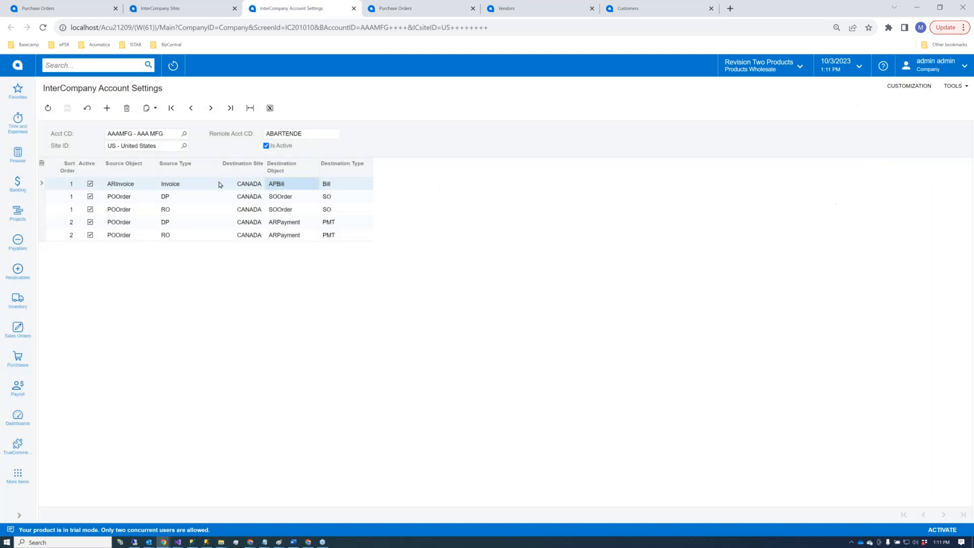
left_click(173, 201)
left_click(299, 201)
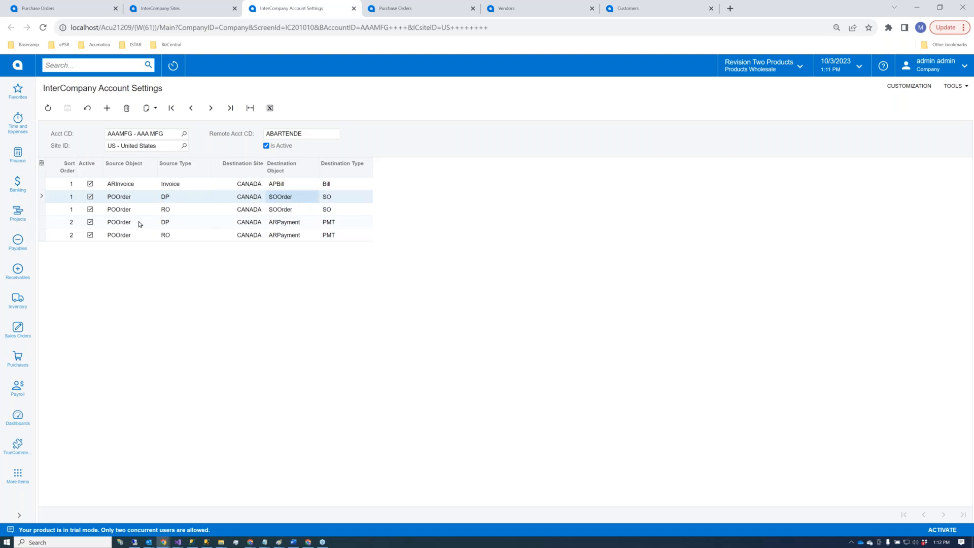
left_click(171, 223)
left_click(178, 211)
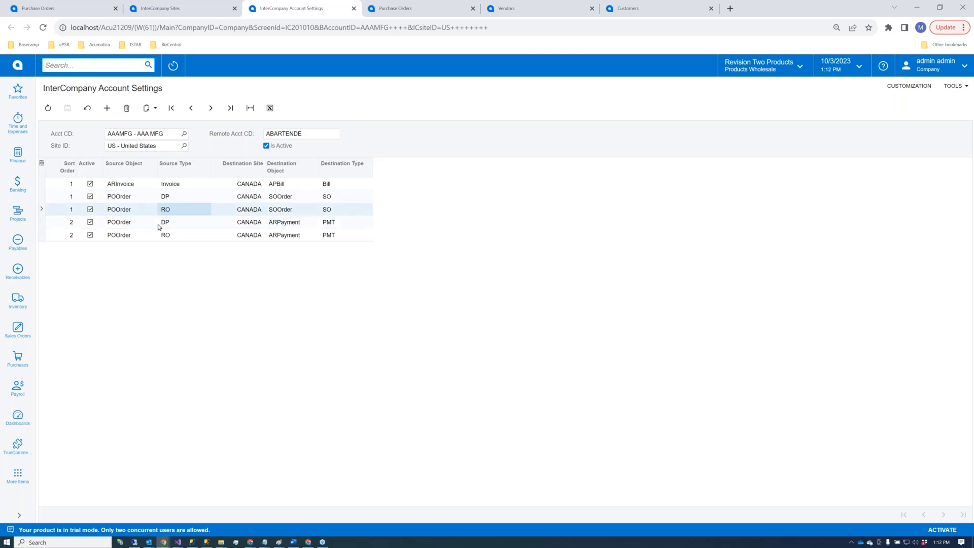
left_click(188, 224)
left_click(302, 223)
left_click(340, 223)
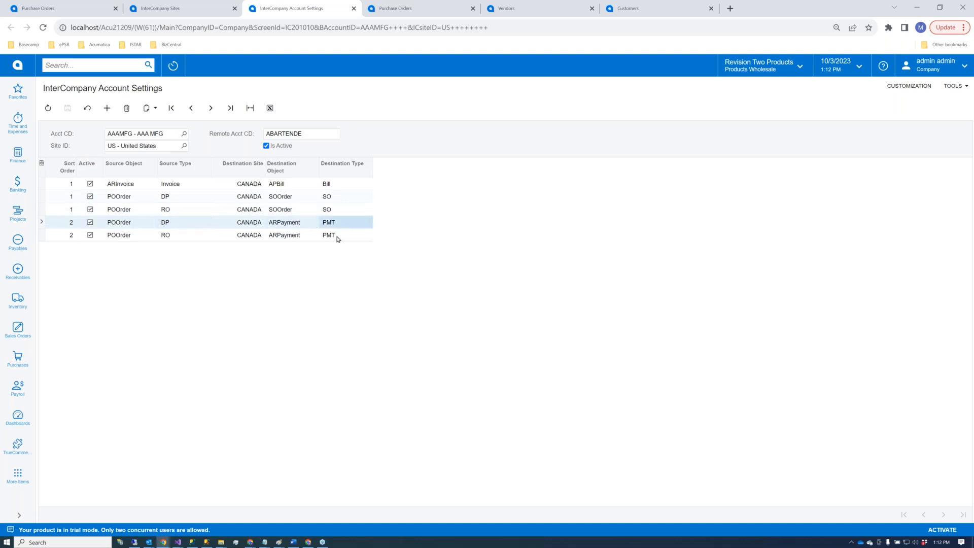
left_click(336, 237)
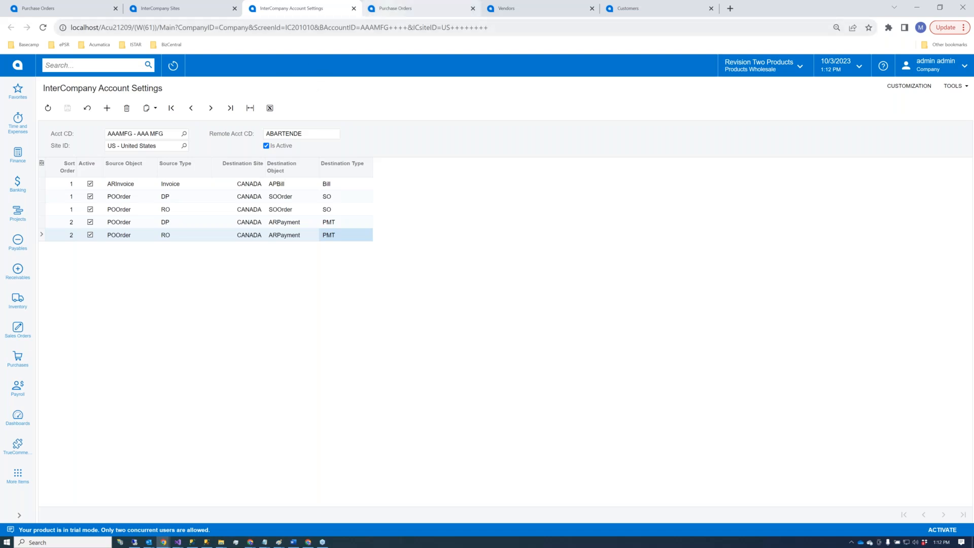
Step: Search Company for interco and open the Purchases InterCompany Transactions process in a new browser tab
left_click(389, 11)
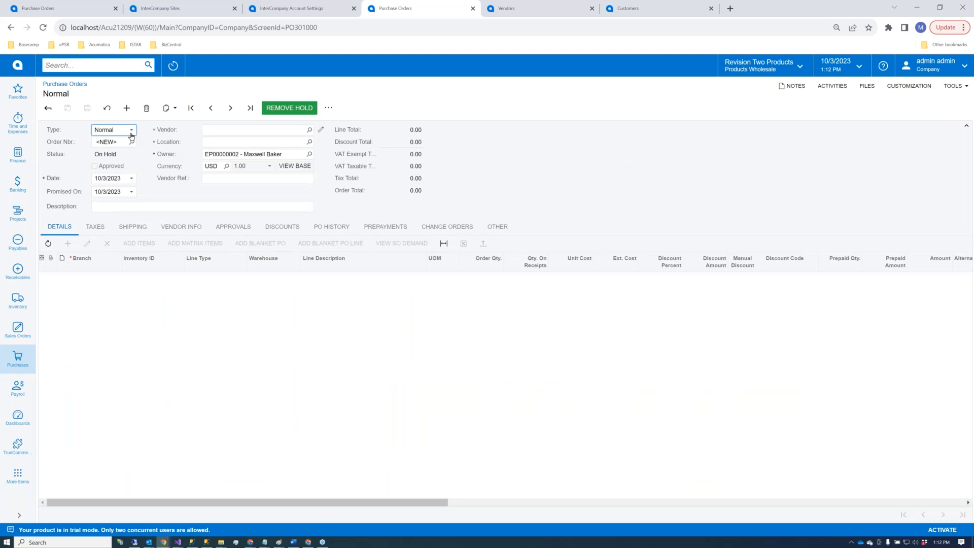
left_click(244, 130)
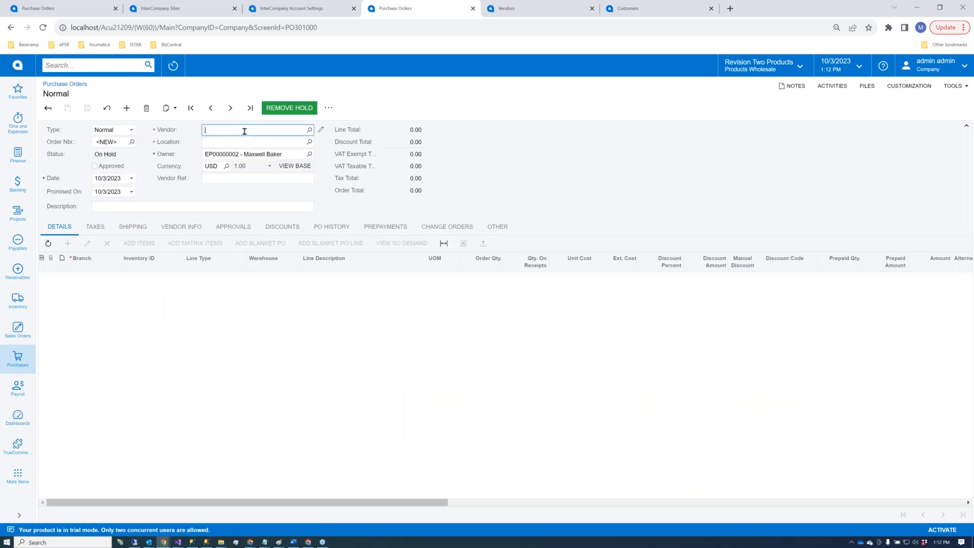
left_click(111, 65)
type("interco")
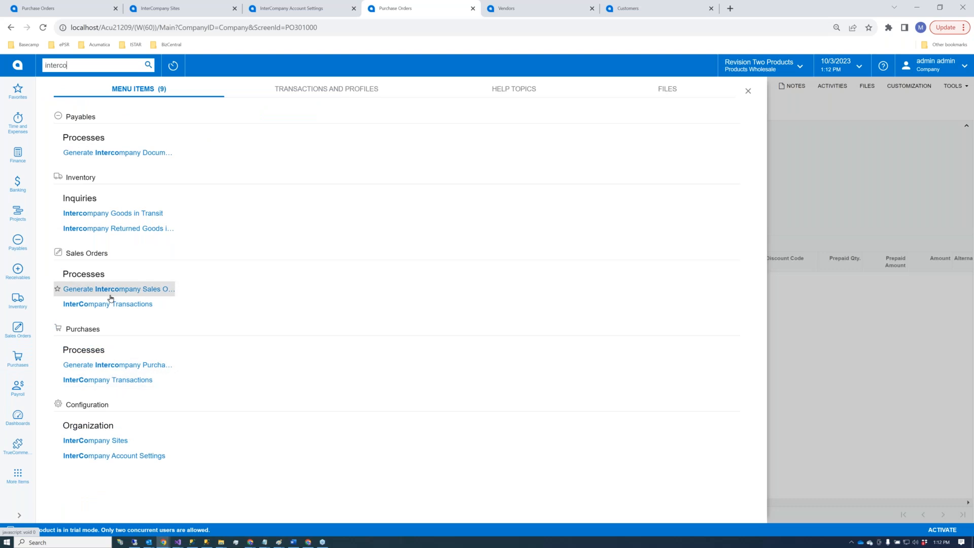
right_click(98, 382)
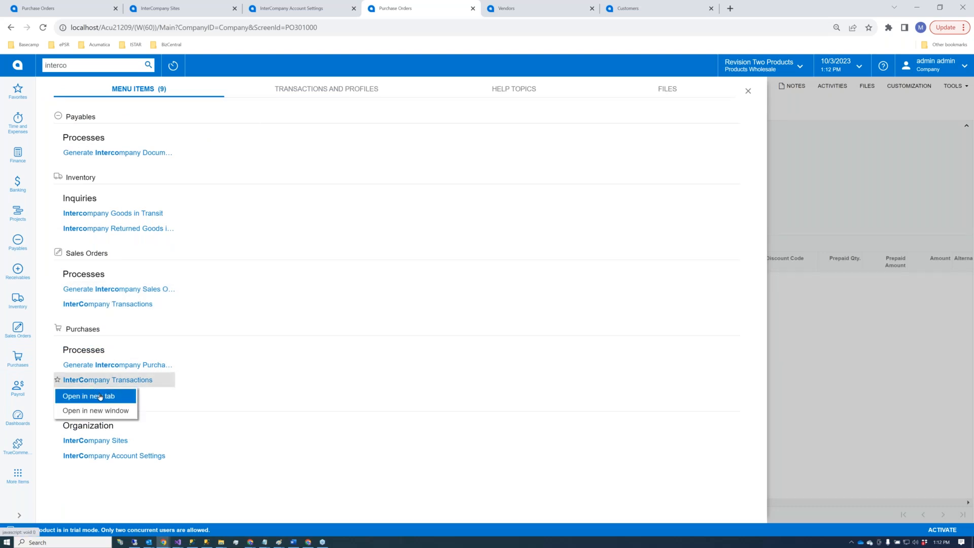
left_click(96, 395)
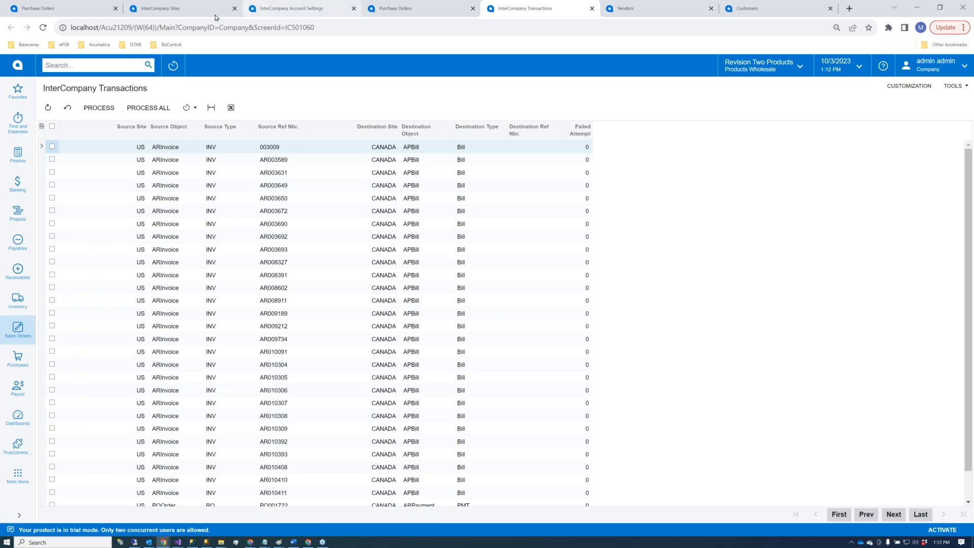
Step: Delete the ARInvoice row from the AAAMFG intercompany account mapping and save the settings
left_click(269, 6)
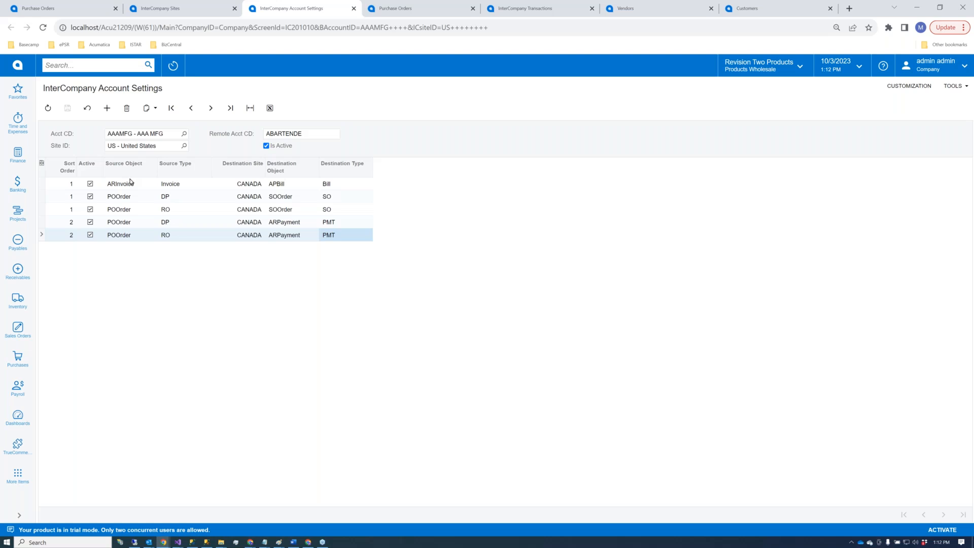
left_click(130, 182)
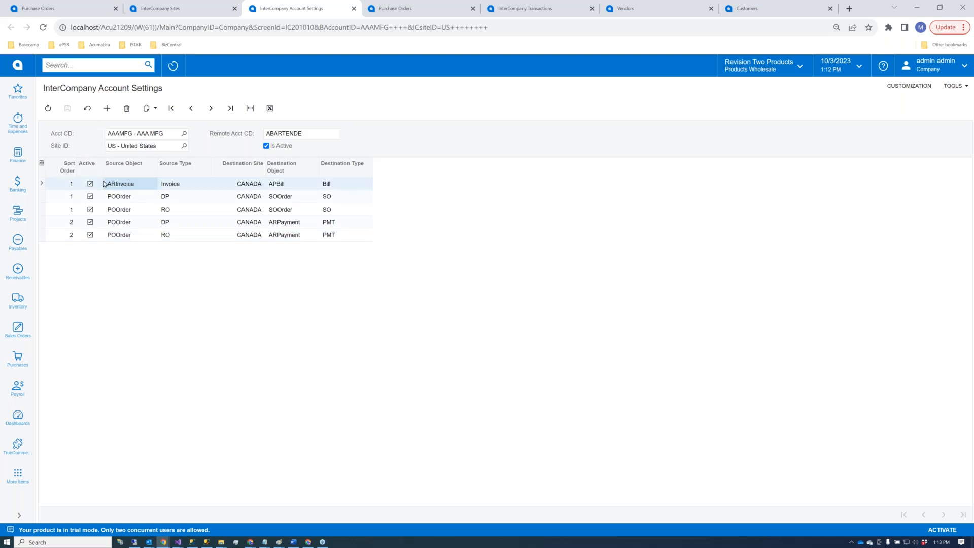
right_click(104, 184)
left_click(42, 184)
key("Delete")
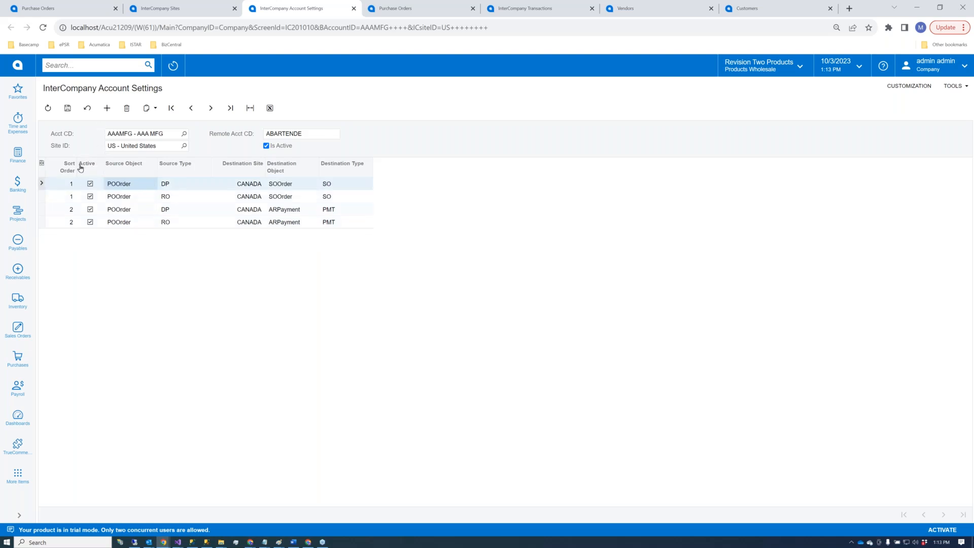
left_click(68, 108)
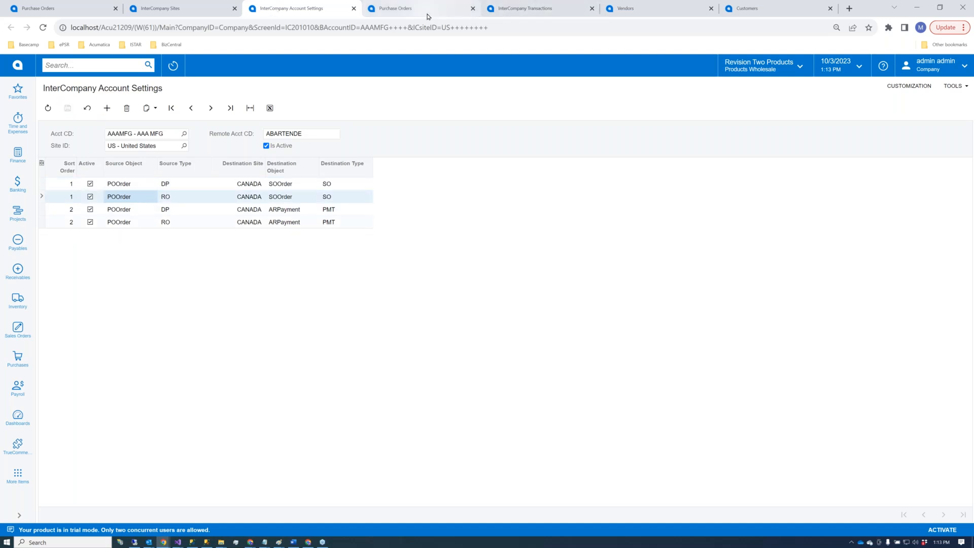
Step: Reload InterCompany Transactions and filter the list to the POOrder source object
left_click(507, 9)
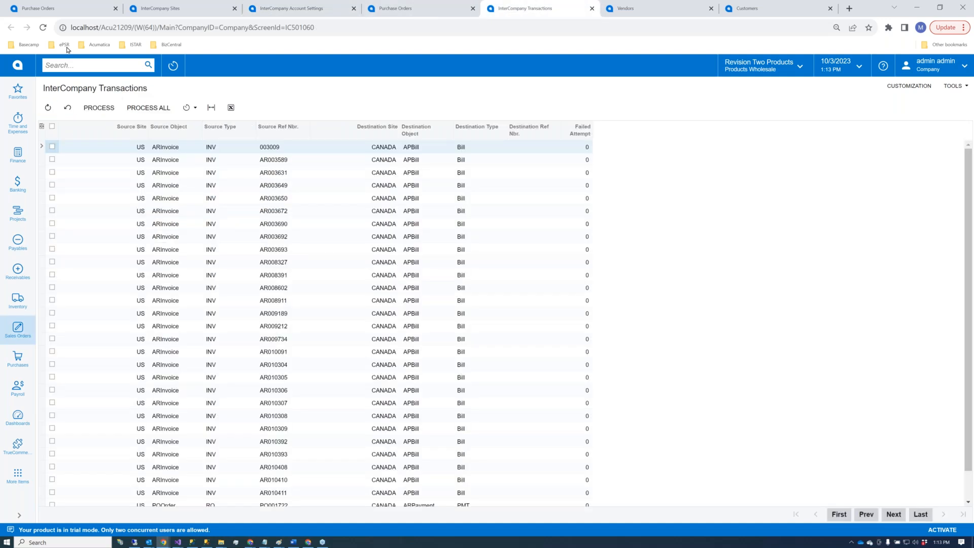
left_click(44, 28)
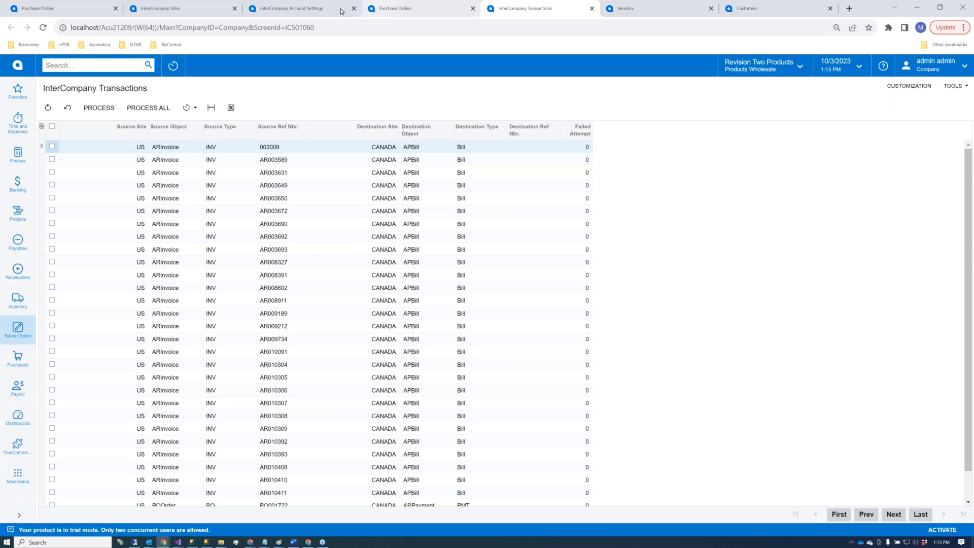
left_click(307, 9)
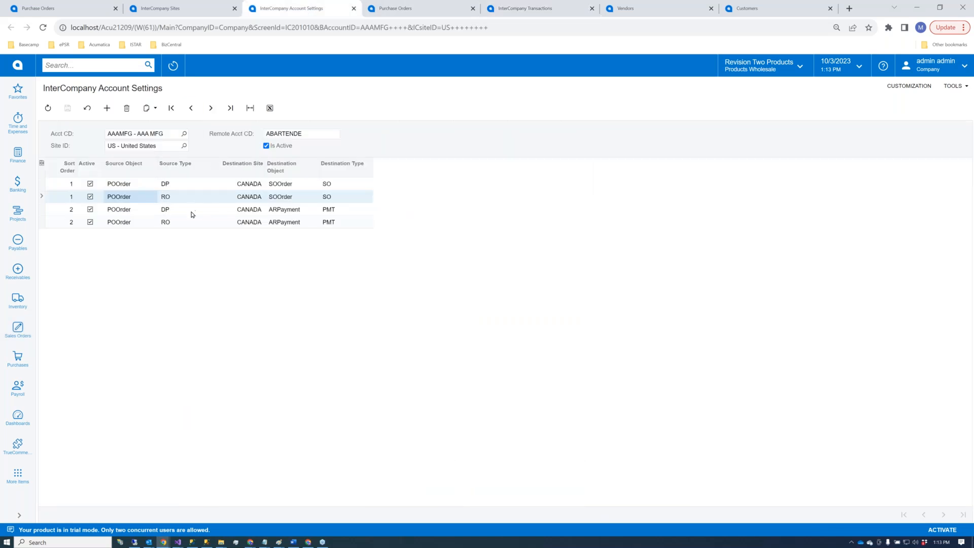
left_click(536, 7)
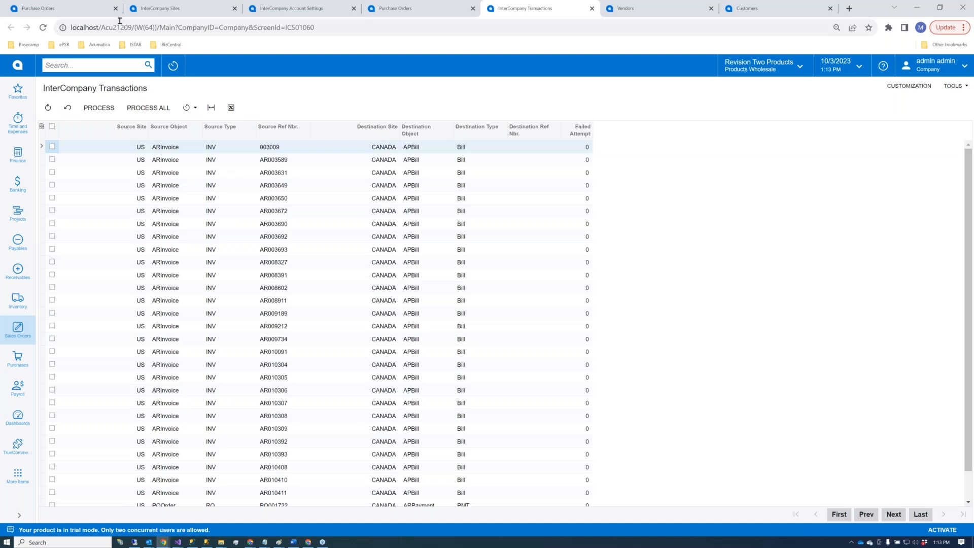
left_click(43, 28)
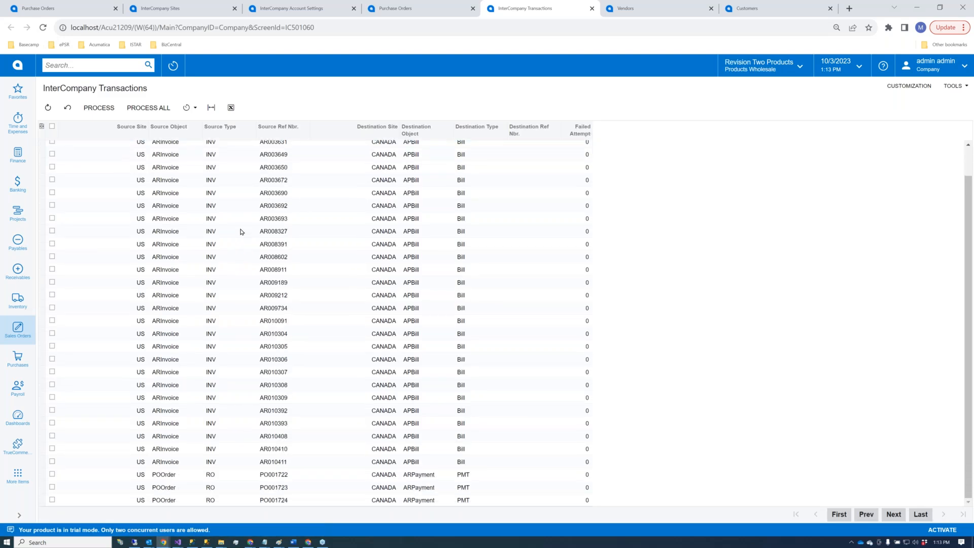
scroll(174, 479, "down", 1)
left_click(174, 479)
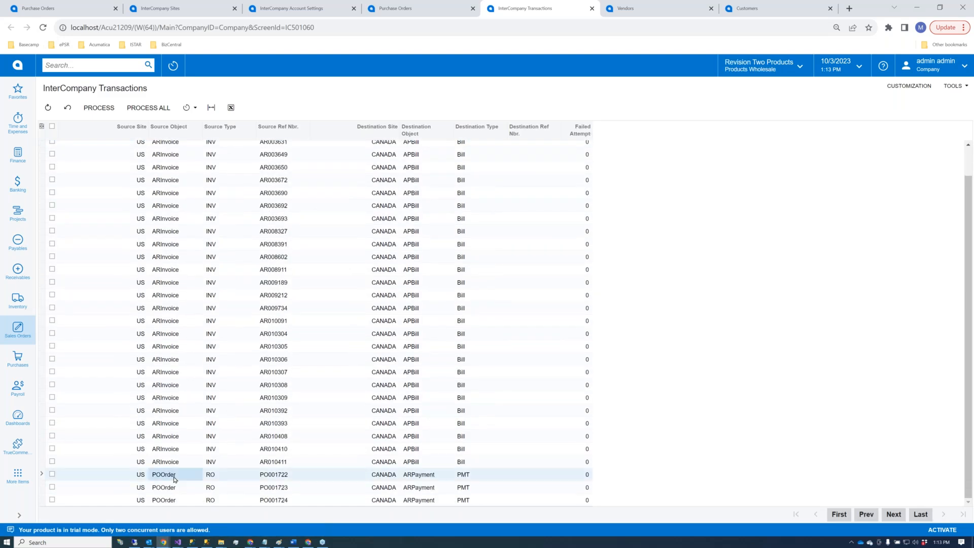
key("shift+f")
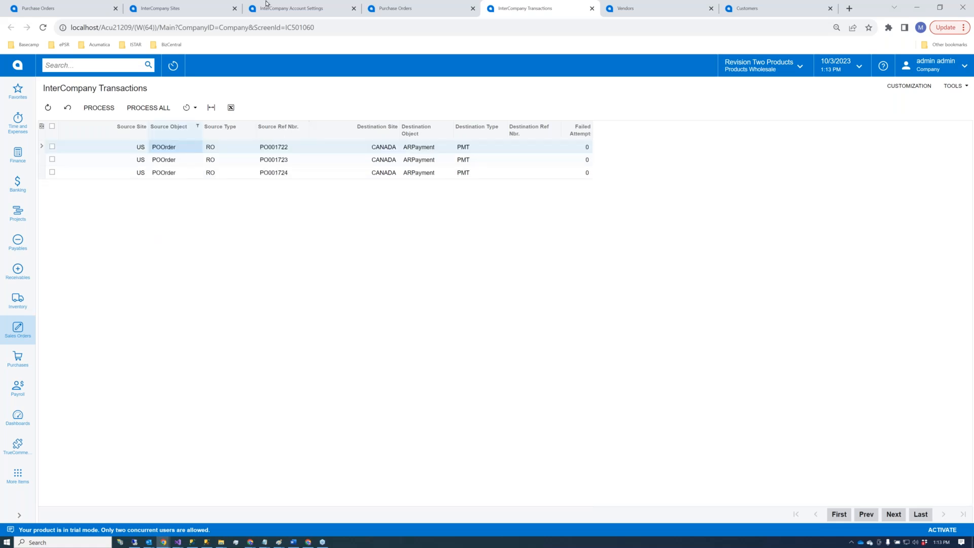
Step: Set the vendor of the new Normal purchase order to AAAMFG
left_click(422, 7)
left_click(278, 132)
type("aaa")
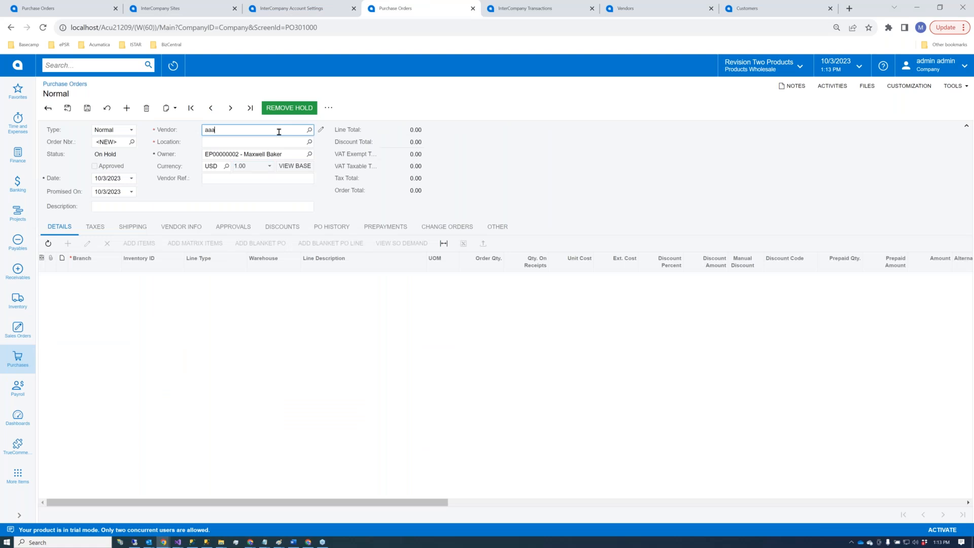
key("Tab")
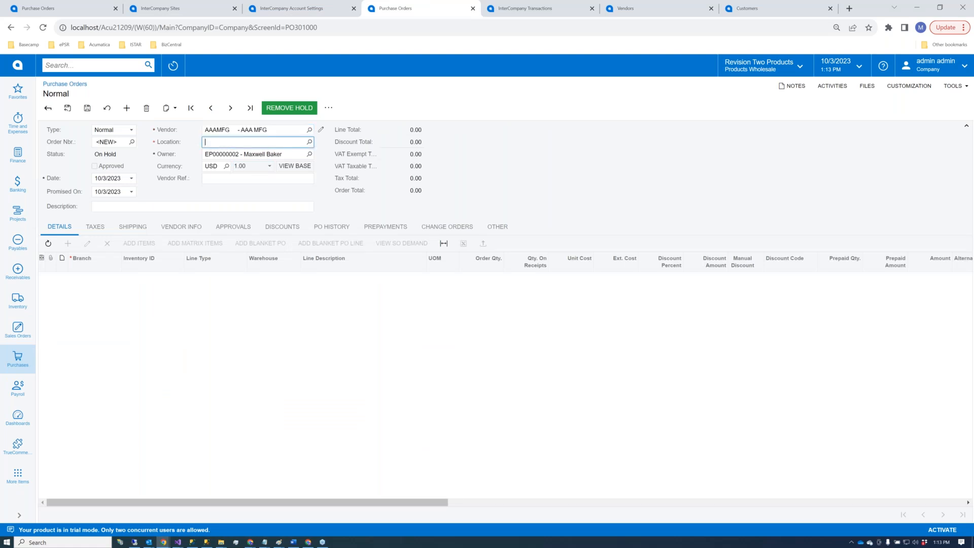
Step: Add a purchase order line for item AACOMPUT01 with an order quantity of 5 and save the order
left_click(67, 243)
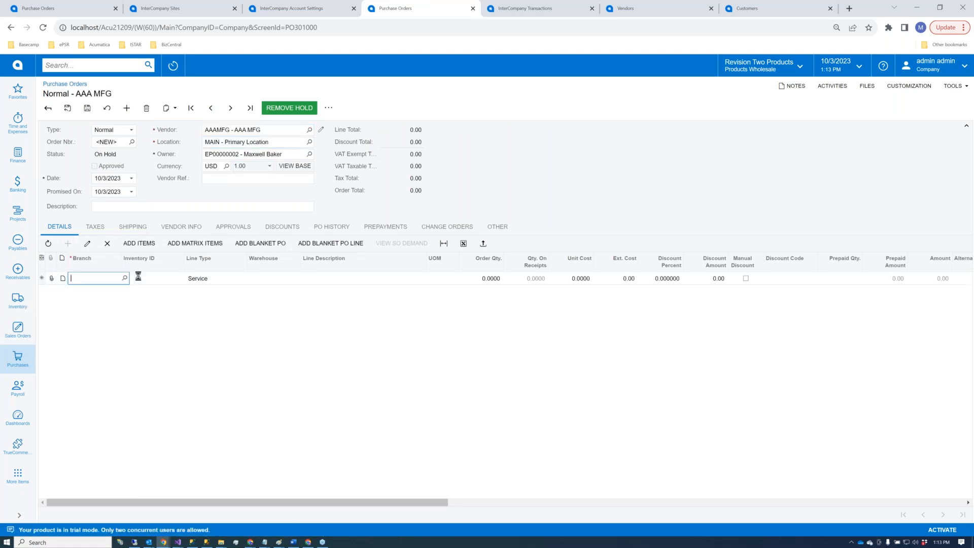
left_click(145, 278)
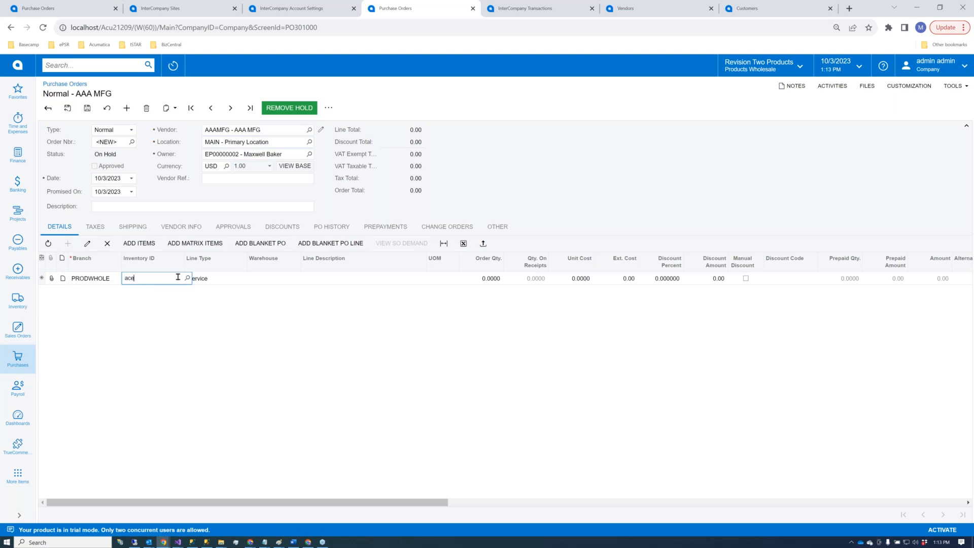
key("Tab")
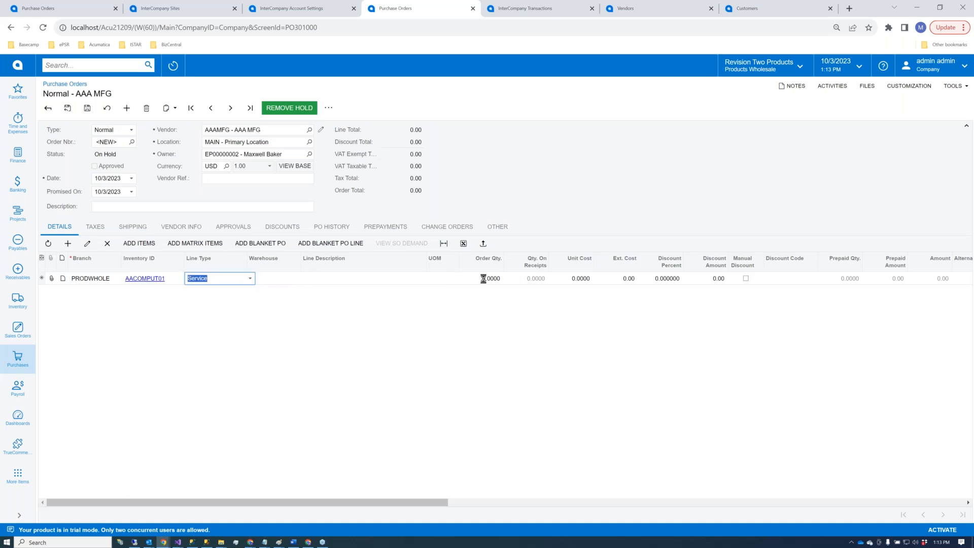
left_click(498, 278)
type("5")
left_click(572, 280)
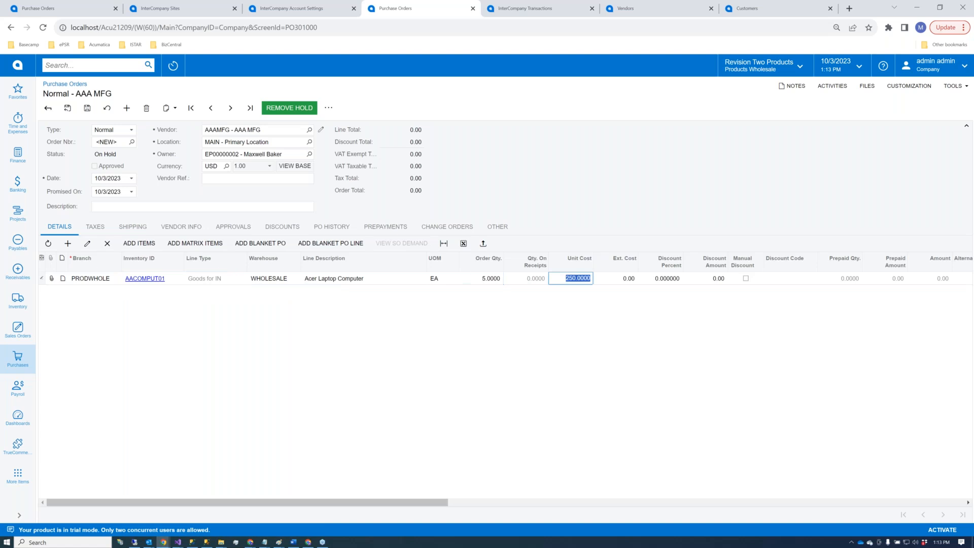
left_click(87, 109)
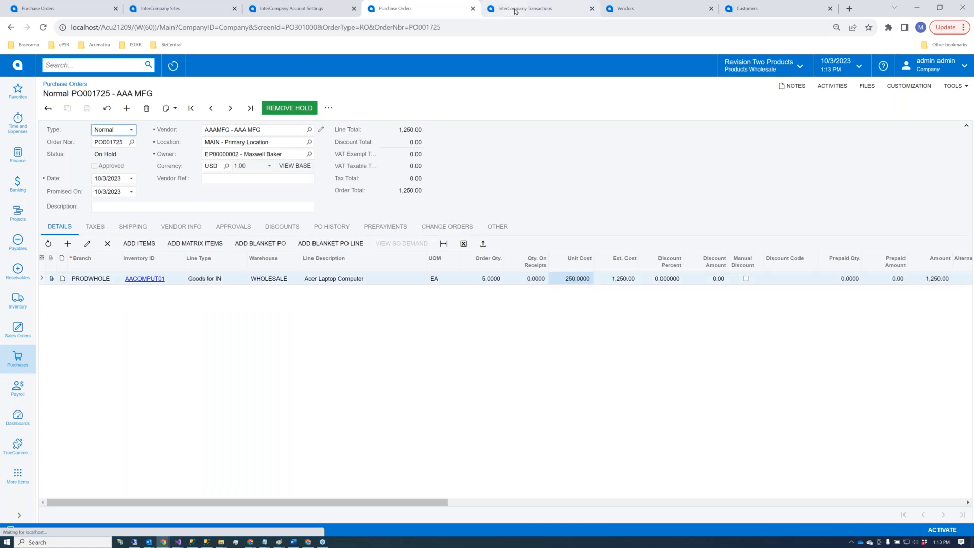
Step: Check InterCompany Transactions and return to the saved purchase order to select its order number
left_click(525, 8)
left_click(395, 8)
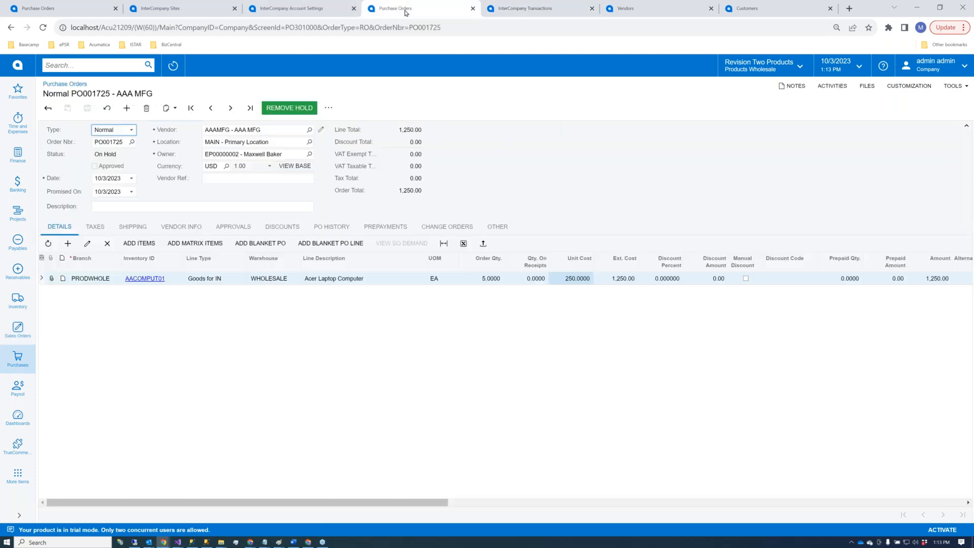
left_click(123, 143)
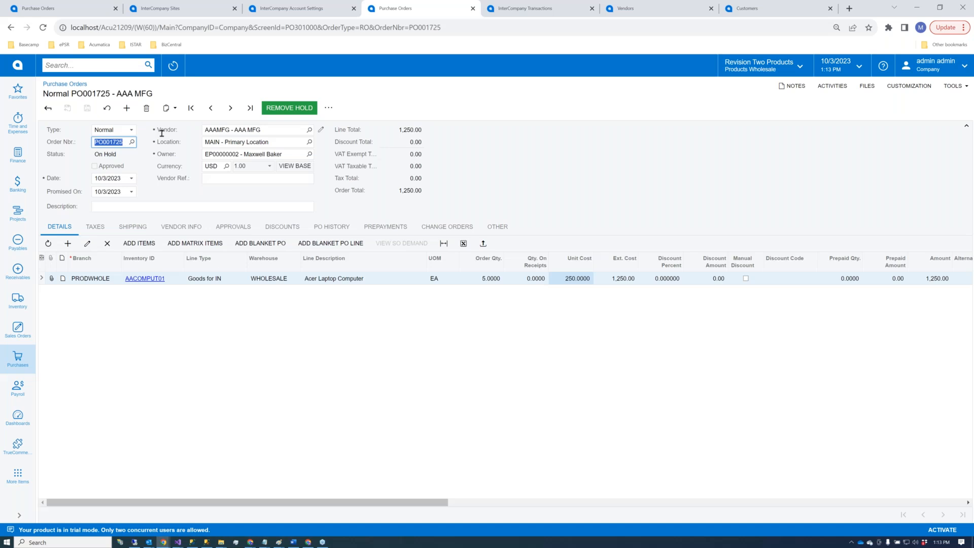
Step: Check InterCompany Transactions, then return to purchase order PO001725 and remove its hold
left_click(525, 8)
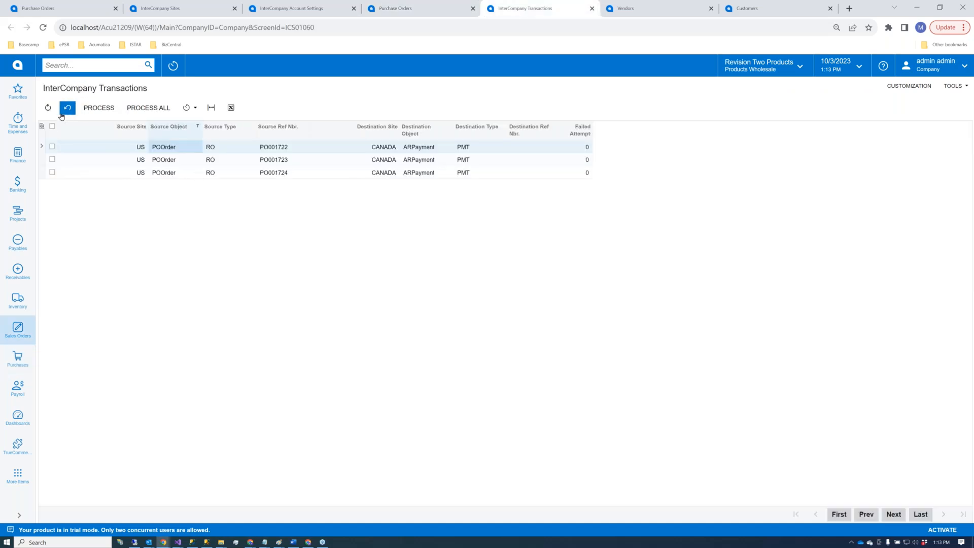
left_click(431, 9)
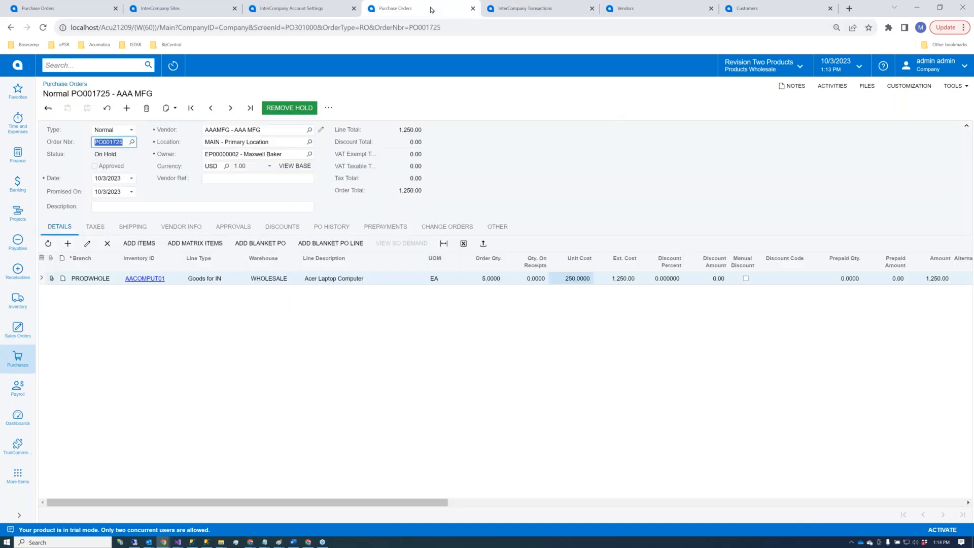
left_click(288, 108)
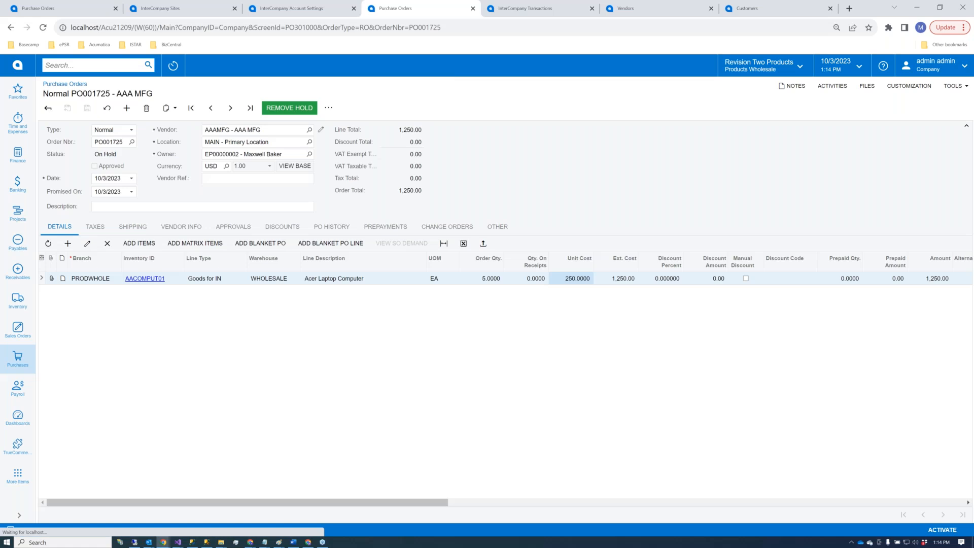
left_click(280, 109)
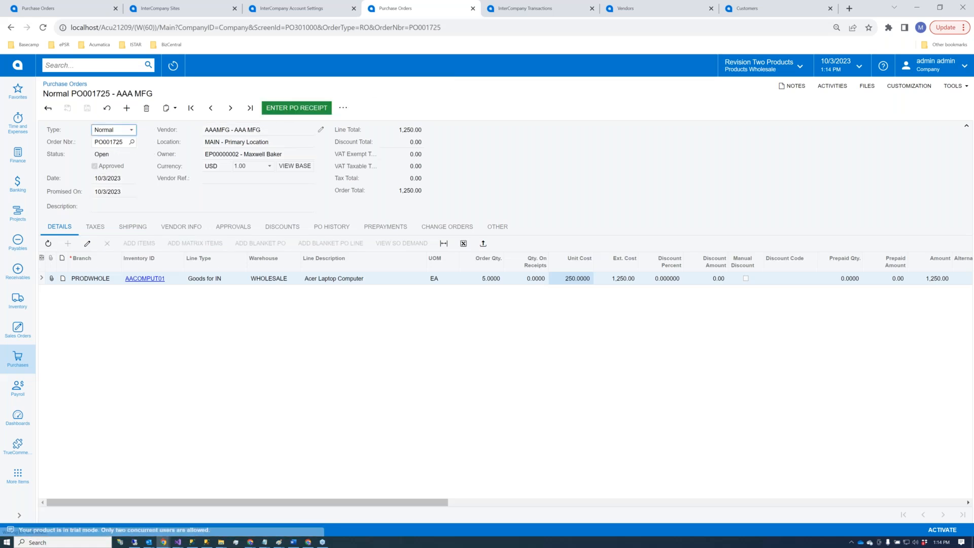
Step: Refresh InterCompany Transactions and mark the PO001725 row whose destination object is SOOrder
left_click(512, 8)
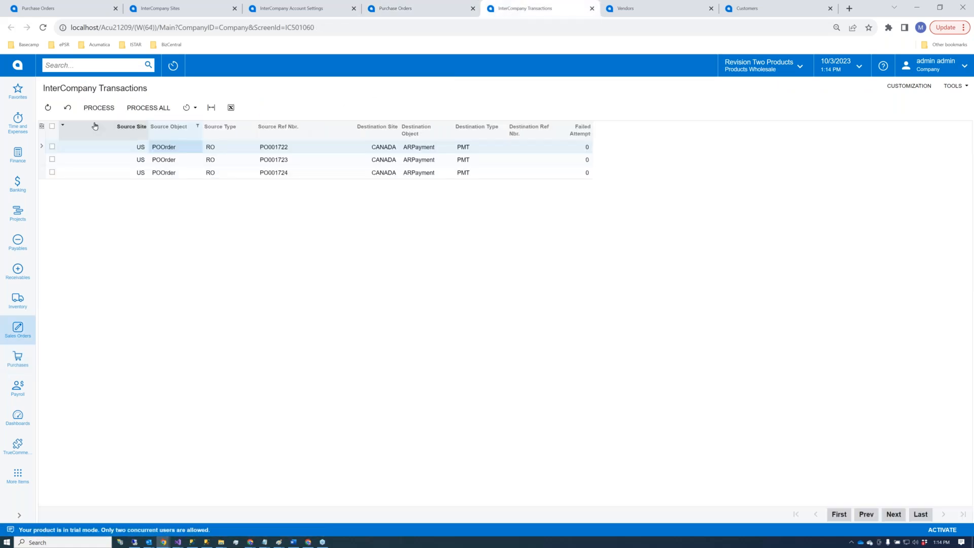
left_click(48, 108)
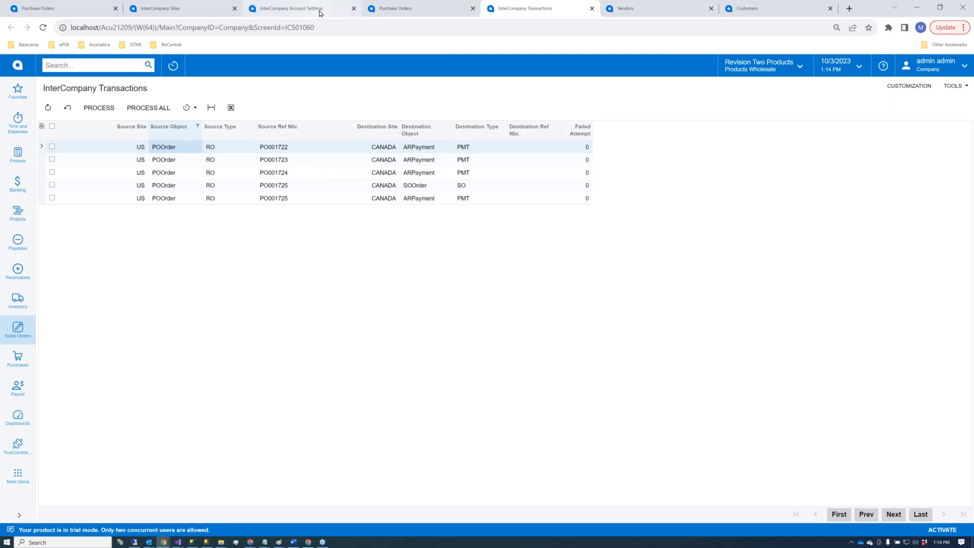
left_click(299, 187)
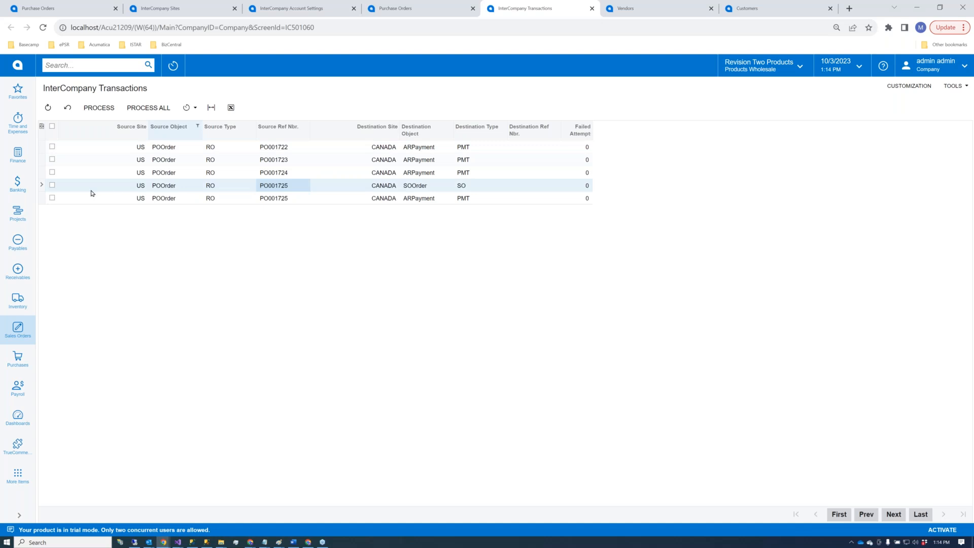
left_click(52, 186)
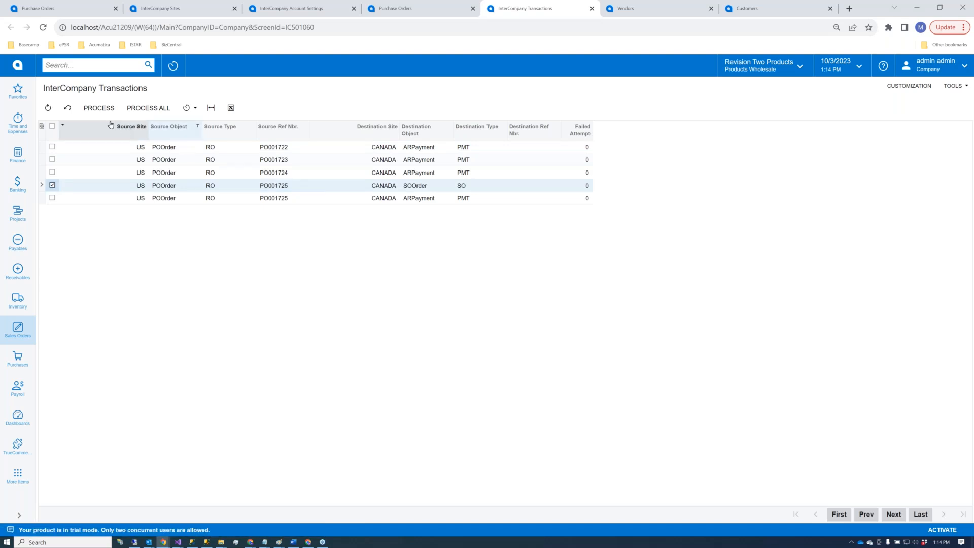
Step: Search for "sales orders" in Company2 and open the Sales Orders list in a new browser tab
left_click(657, 9)
left_click(751, 8)
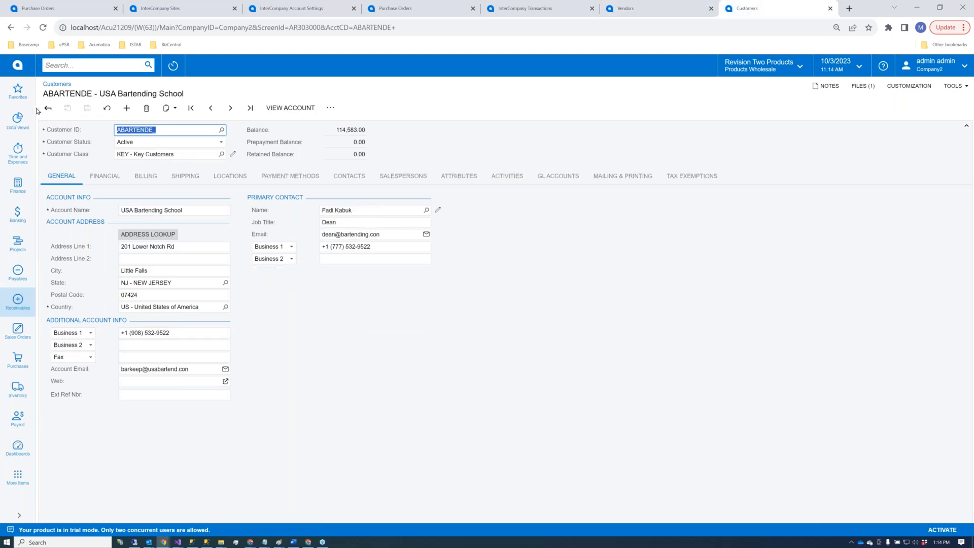
left_click(78, 62)
type("sales orders")
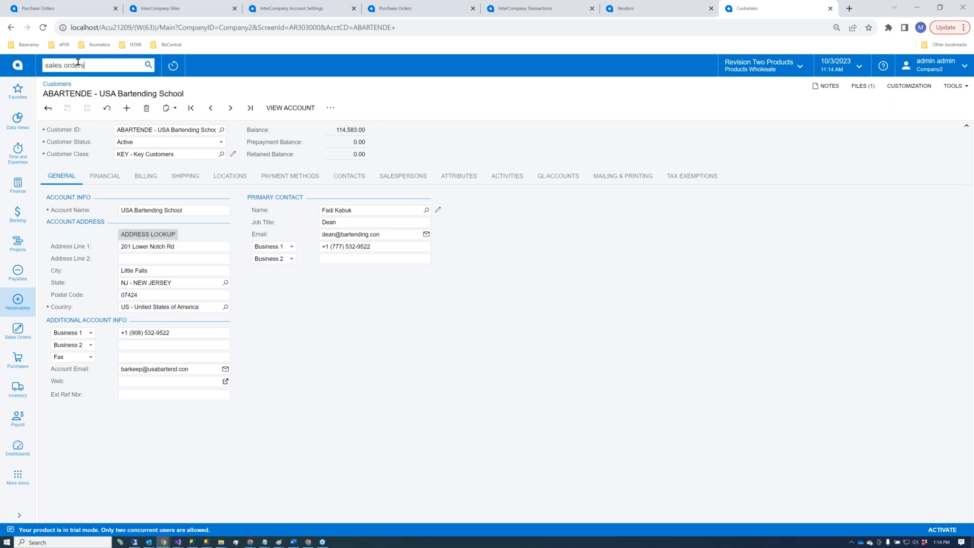
right_click(102, 216)
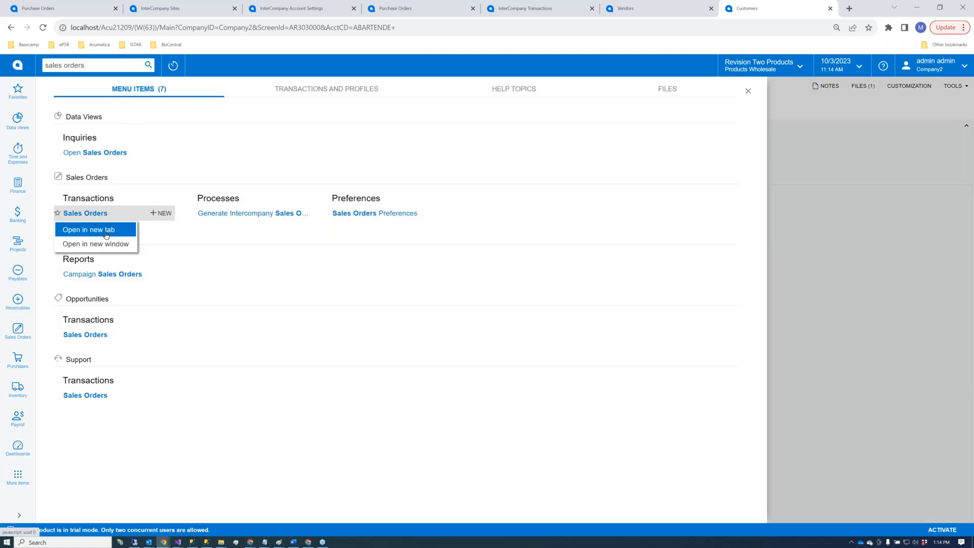
left_click(106, 234)
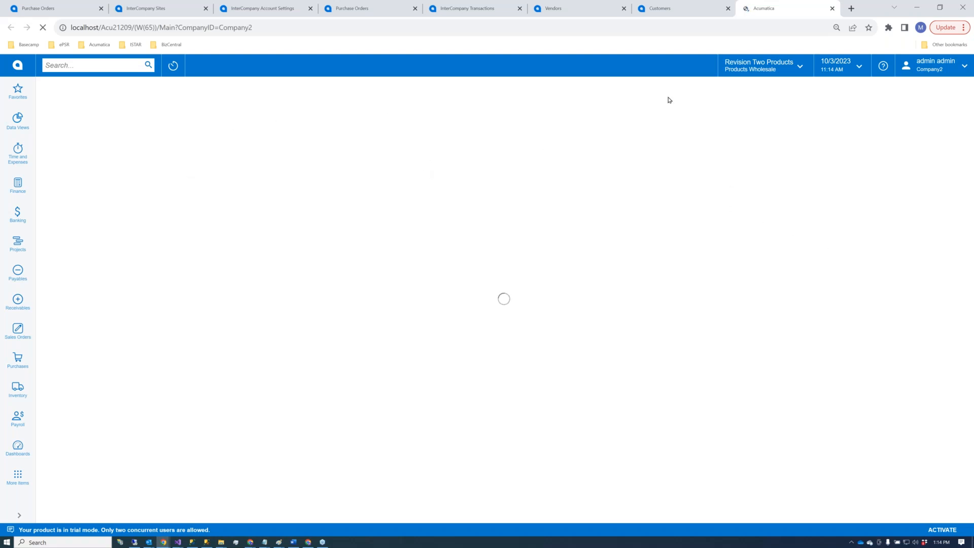
Step: Look over the existing Company2 sales orders, then process the marked PO001725 transaction in InterCompany Transactions
left_click(465, 11)
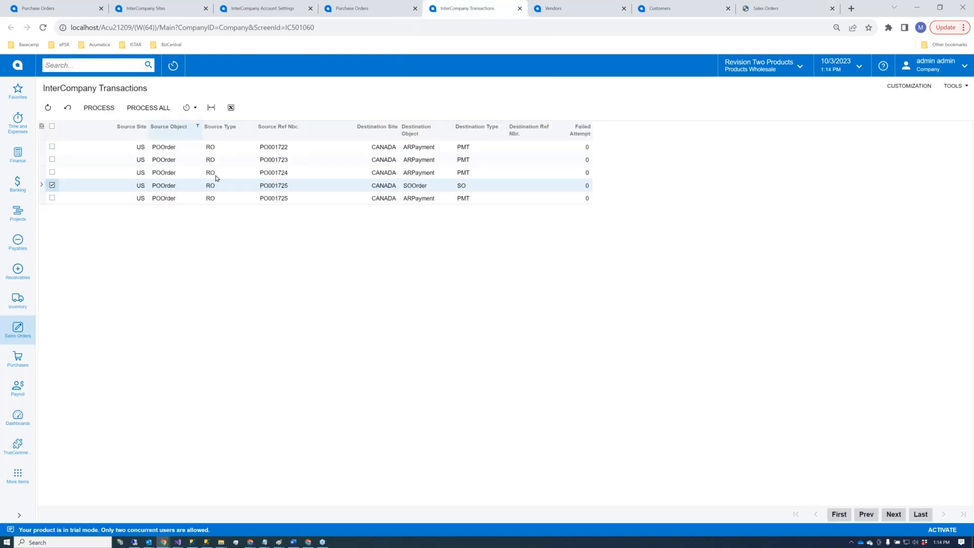
left_click(770, 8)
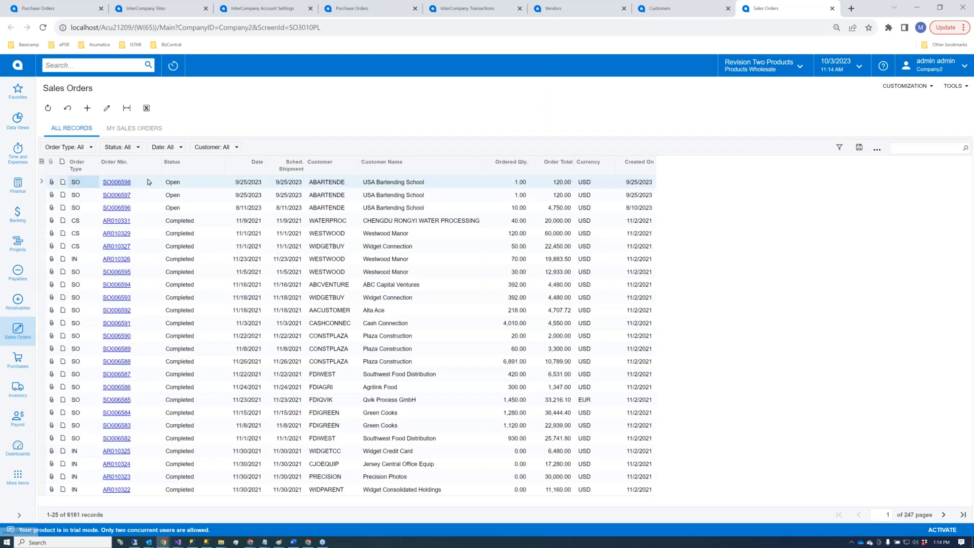
left_click(467, 8)
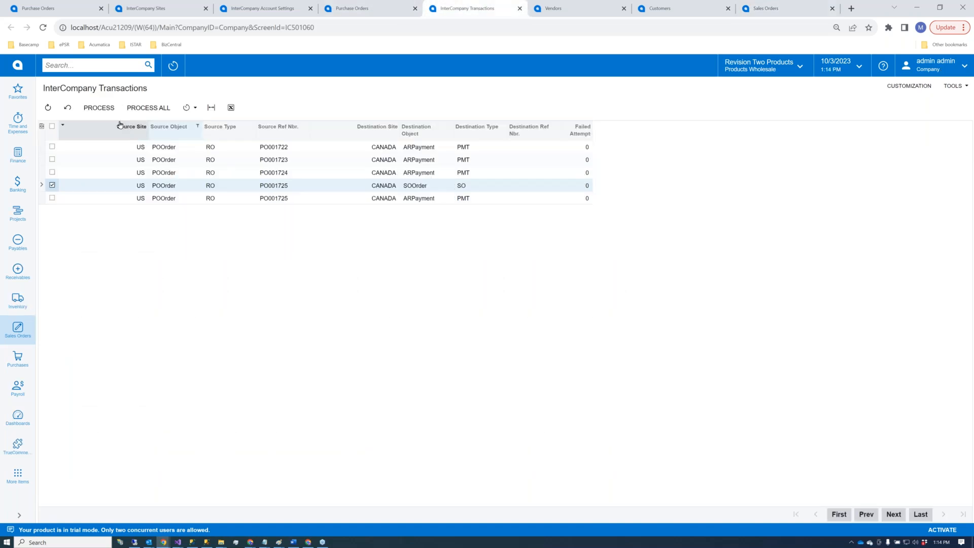
left_click(110, 113)
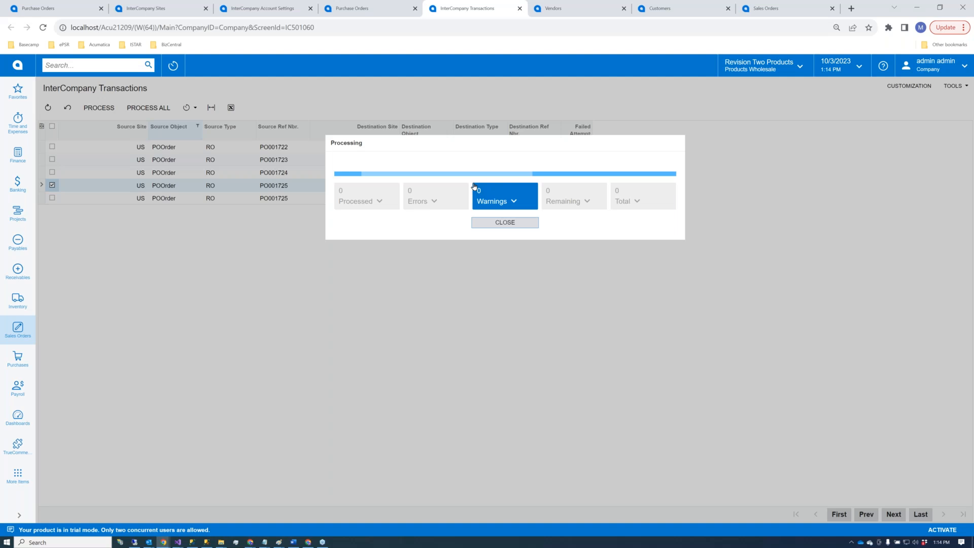
Step: Refresh the Company2 Sales Orders list until the transferred order is listed, checking the intercompany processing progress in between
left_click(784, 4)
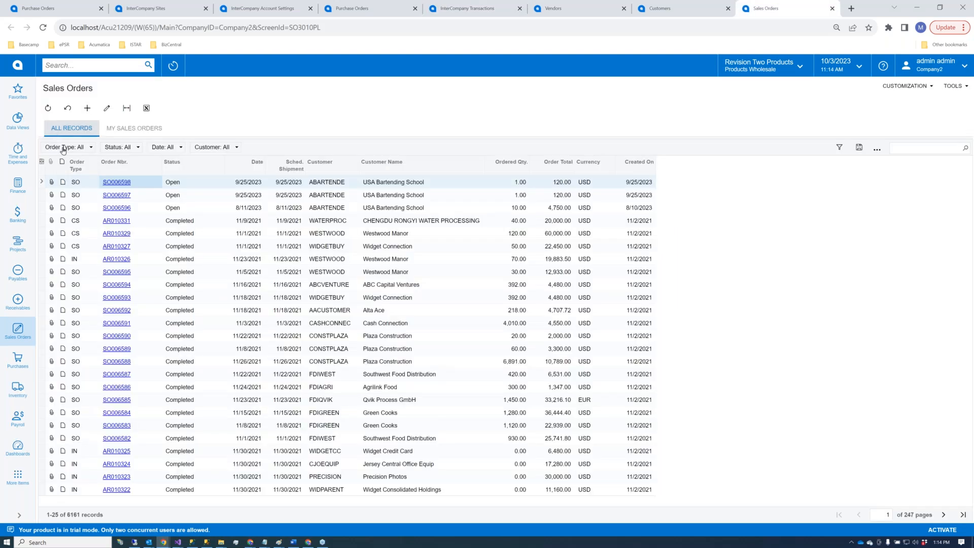
left_click(48, 108)
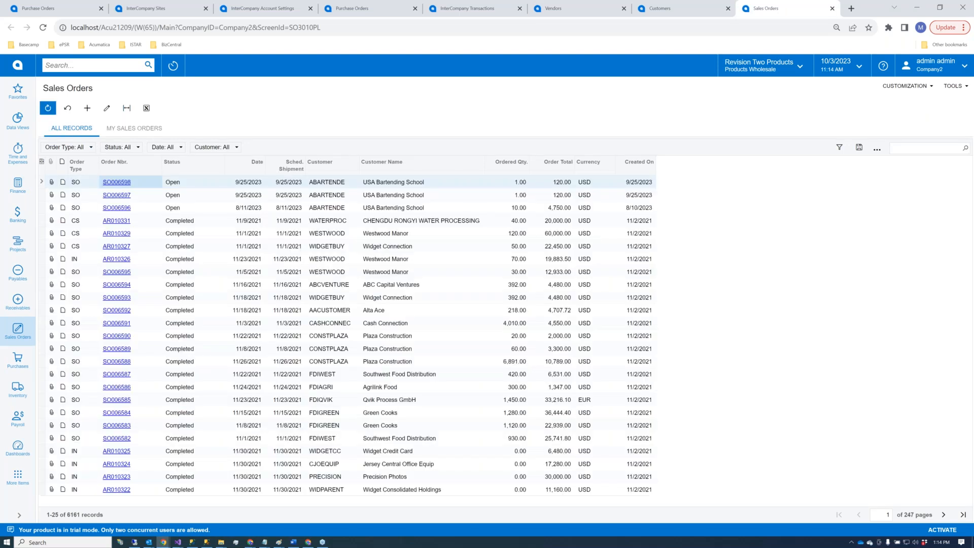
left_click(467, 8)
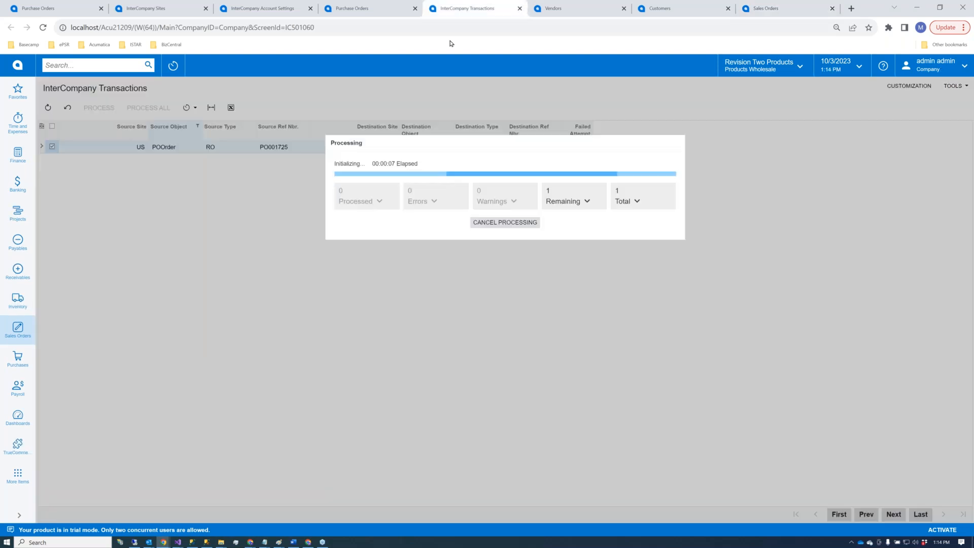
left_click(790, 8)
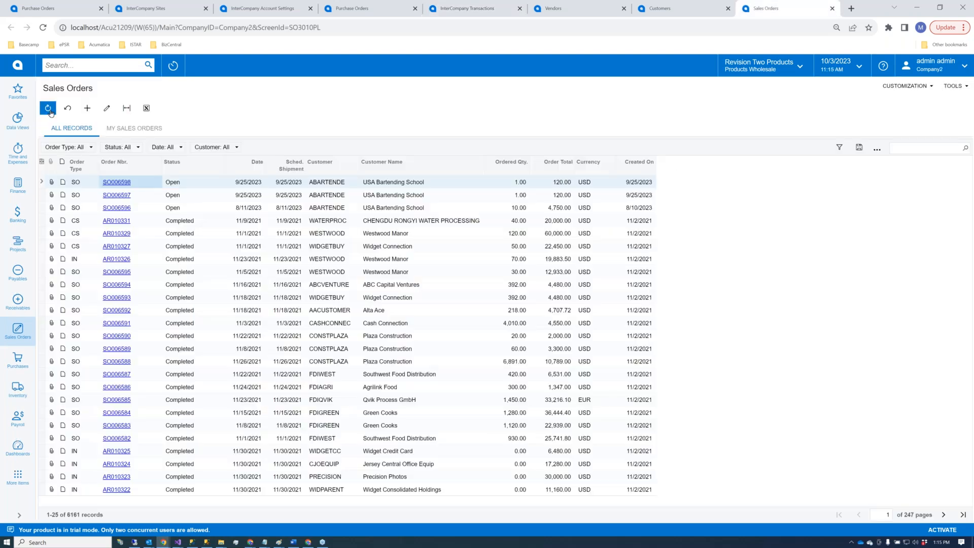
left_click(48, 108)
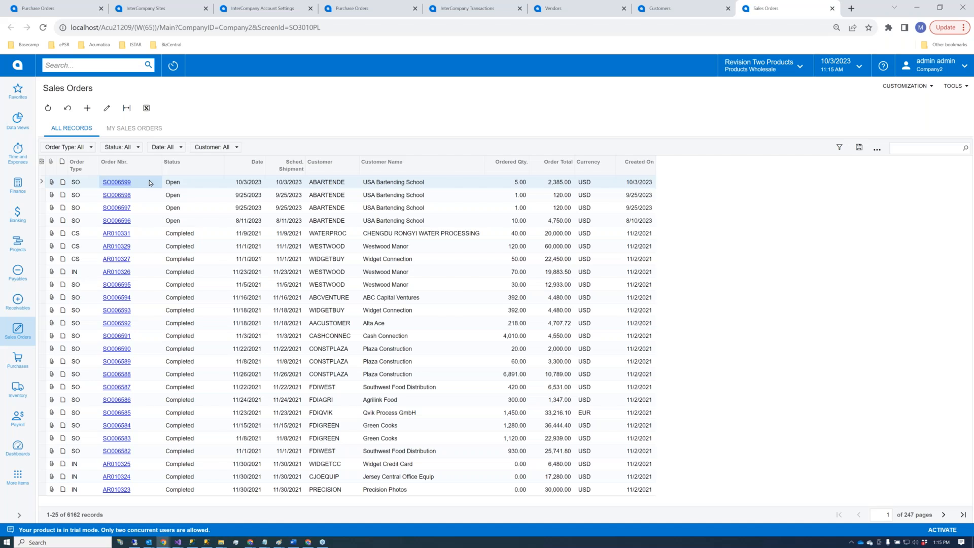
Step: Check the ordered quantity of sales order SO006599 and view the PO history of purchase order PO001725
left_click(523, 184)
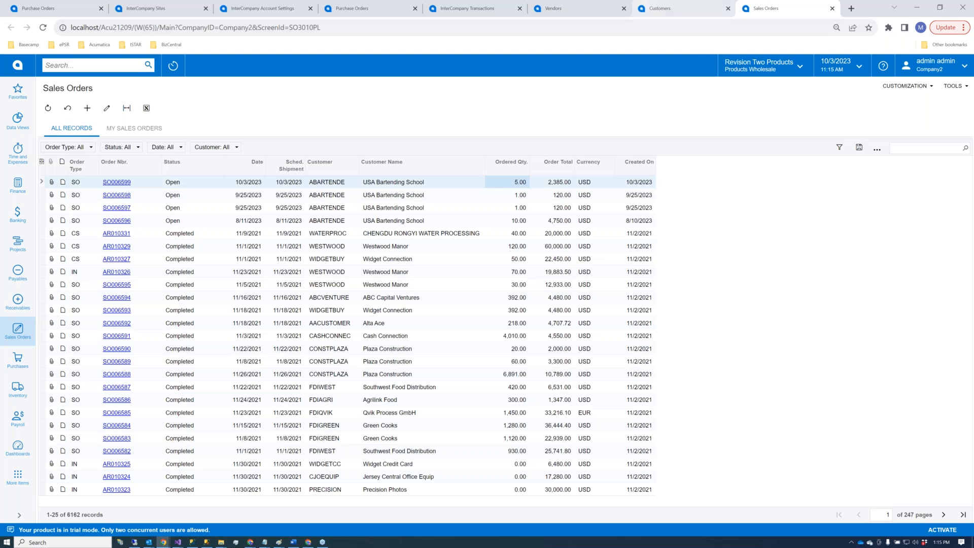
left_click(370, 9)
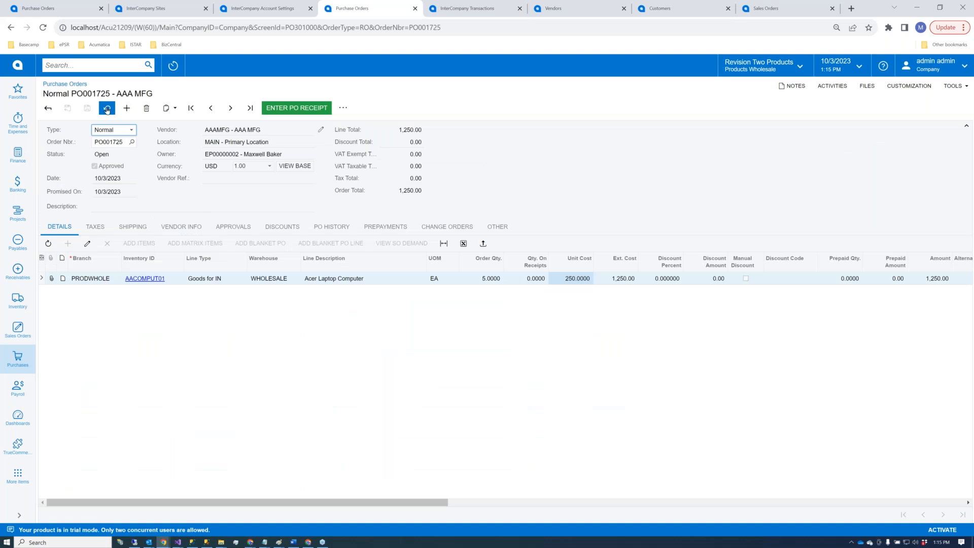
left_click(332, 226)
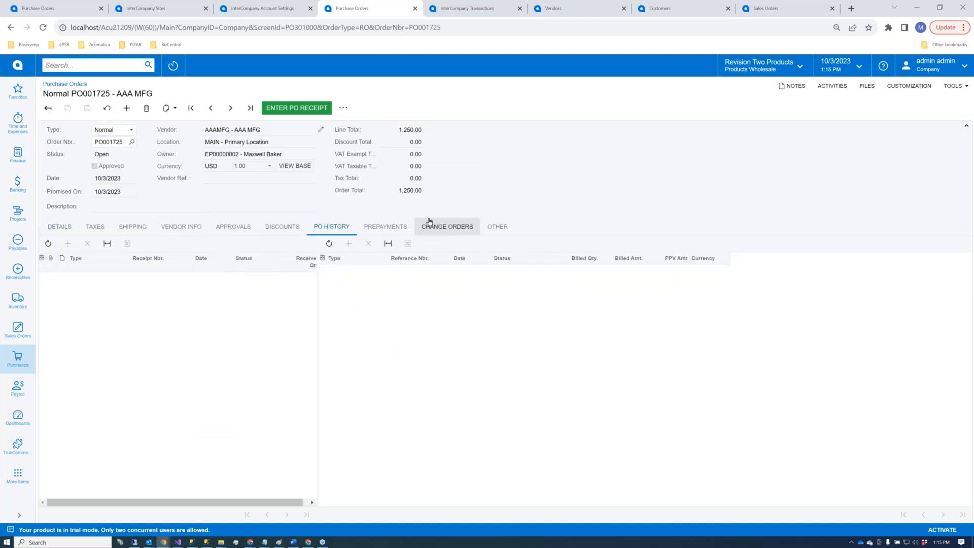
Step: Open sales order SO006599 in Company2 and create its shipment dated 10/3/2023 from the WHOLESALE warehouse
left_click(783, 14)
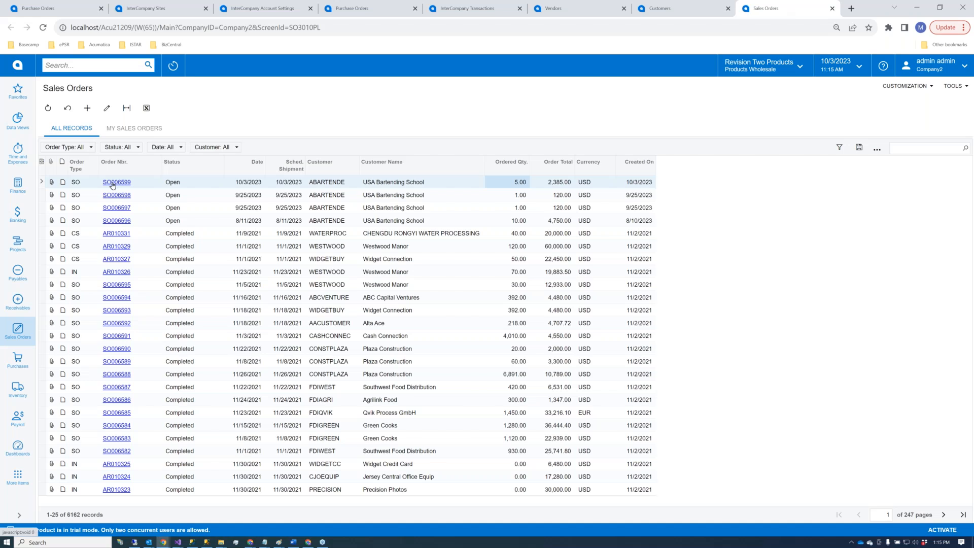
left_click(112, 184)
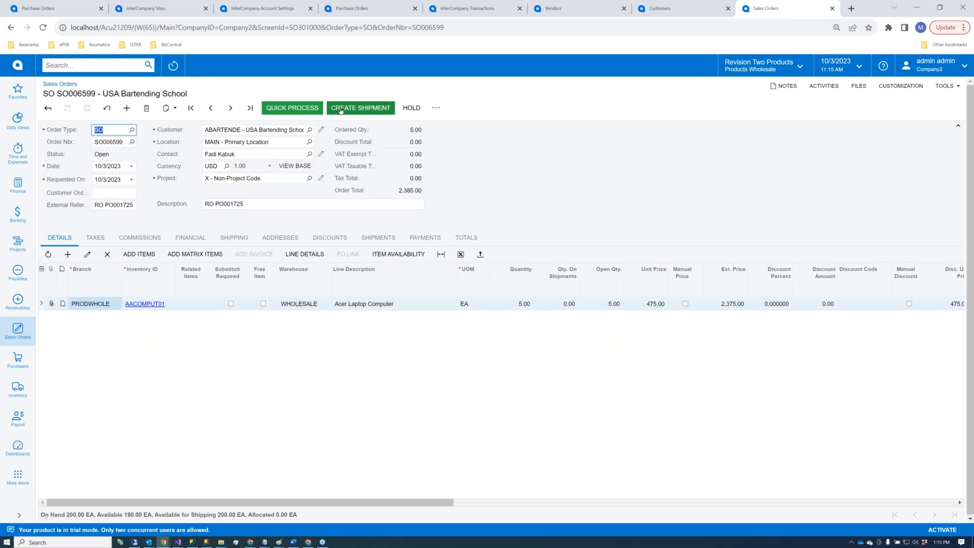
left_click(341, 109)
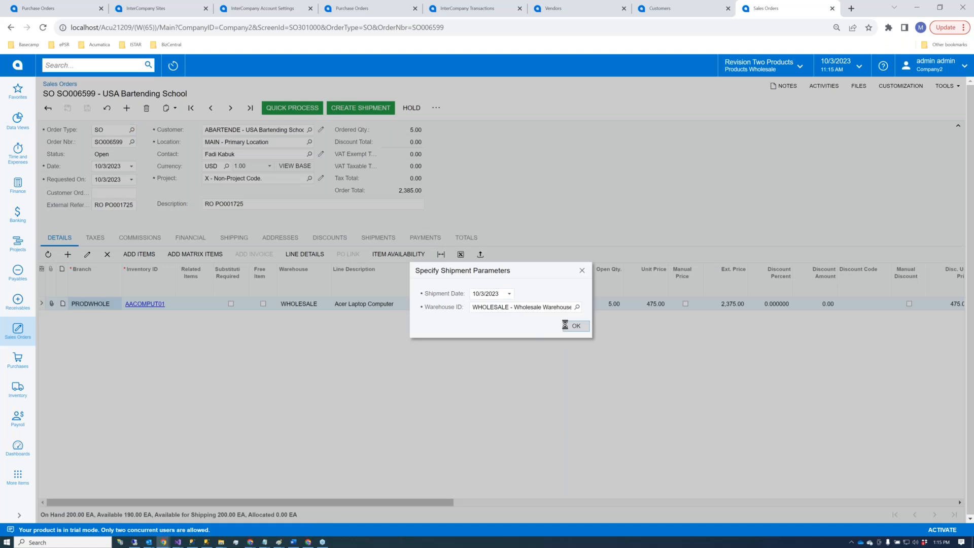
key("Return")
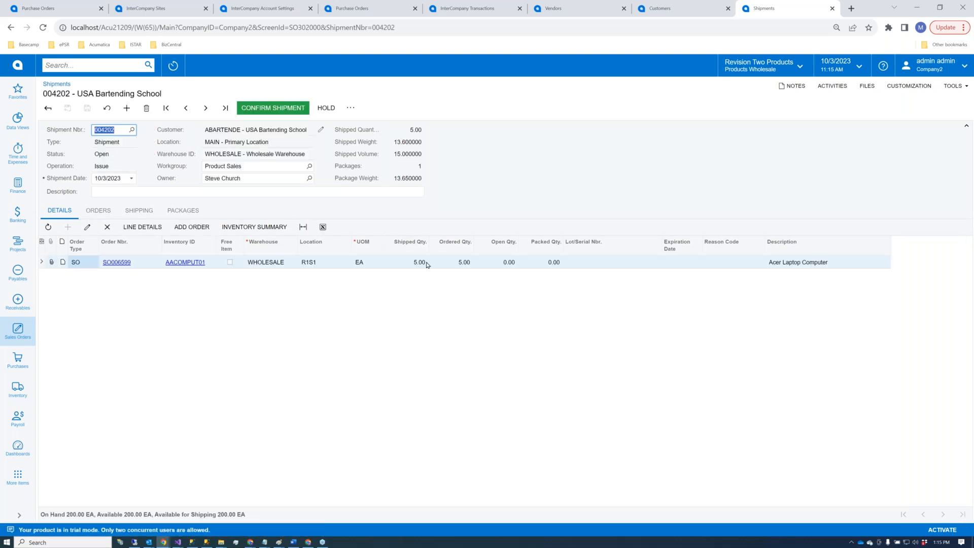
Step: Set the shipped quantity of AACOMPUT01 to 3, save the shipment and confirm it
left_click(426, 264)
type("3")
left_click(442, 262)
left_click(87, 108)
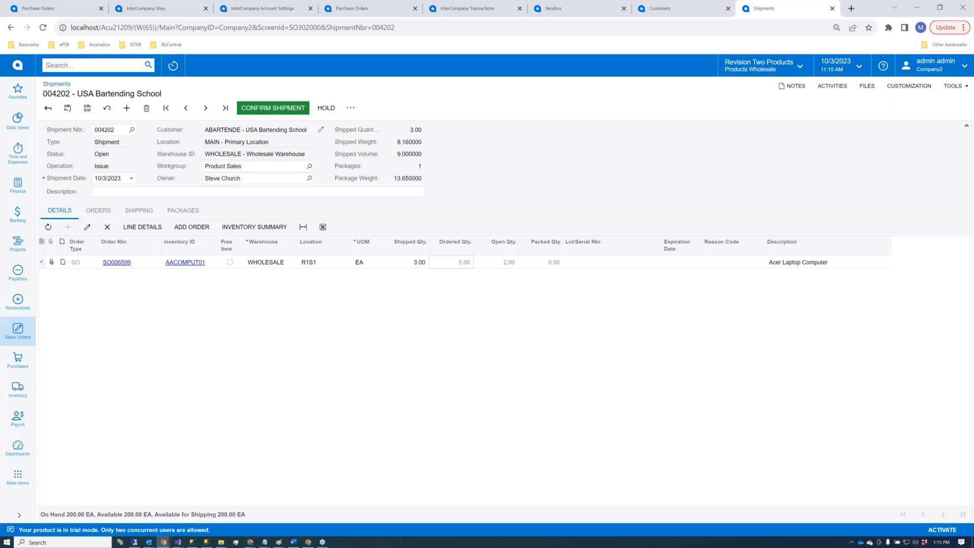
left_click(273, 107)
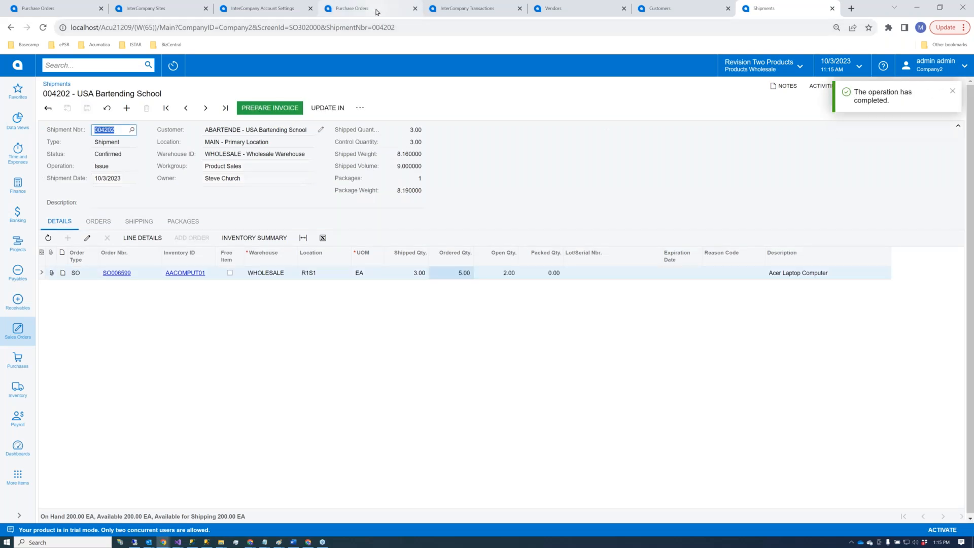
Step: Duplicate the InterCompany Transactions browser tab and move the copy after the Shipments tab
left_click(485, 12)
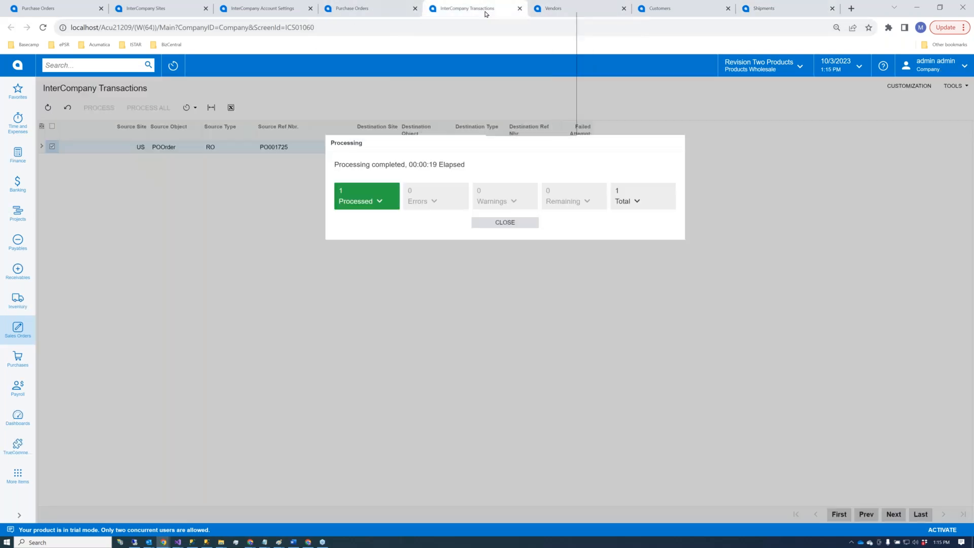
right_click(485, 13)
left_click(498, 75)
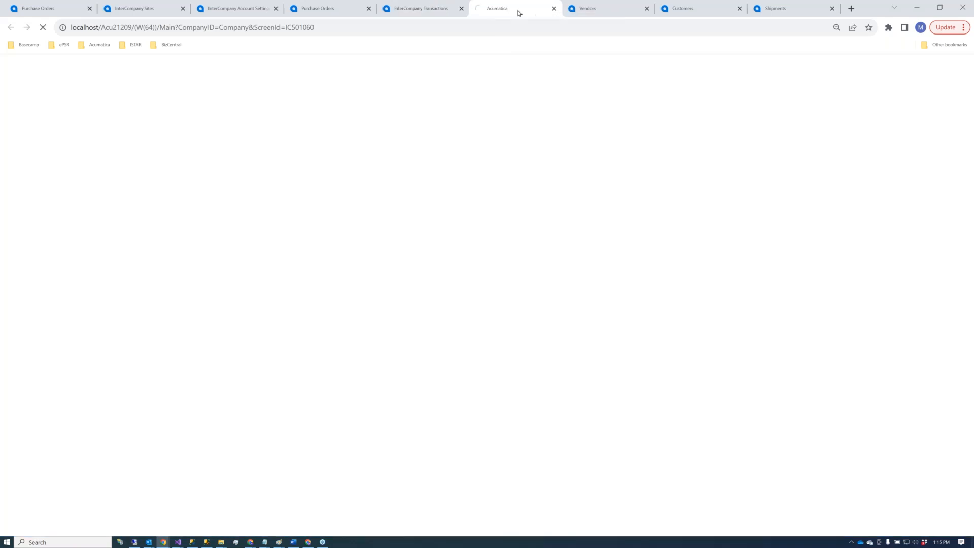
left_click_drag(519, 12, 776, 17)
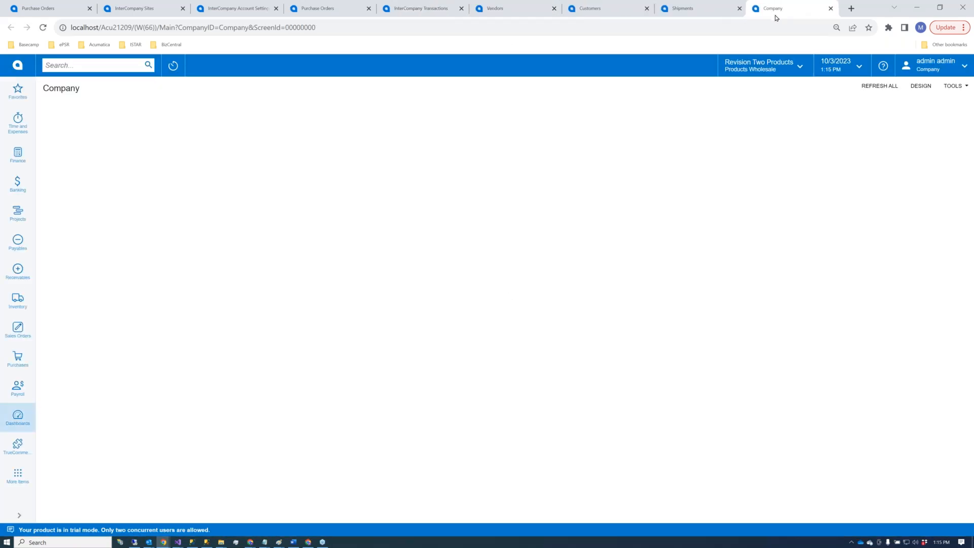
Step: Find and open the InterCompany Transactions screen in the duplicated tab and switch the tenant to Company2
left_click(99, 67)
type("inter")
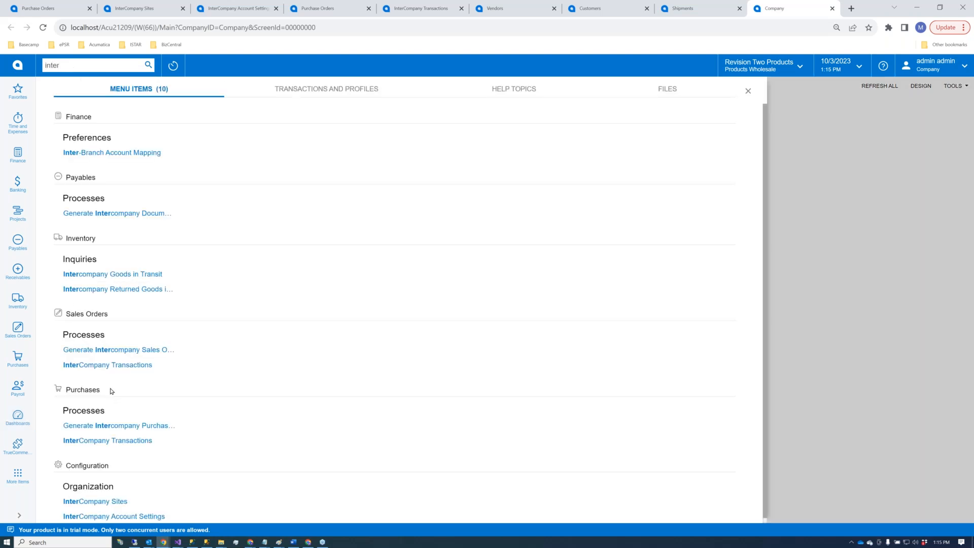
right_click(112, 369)
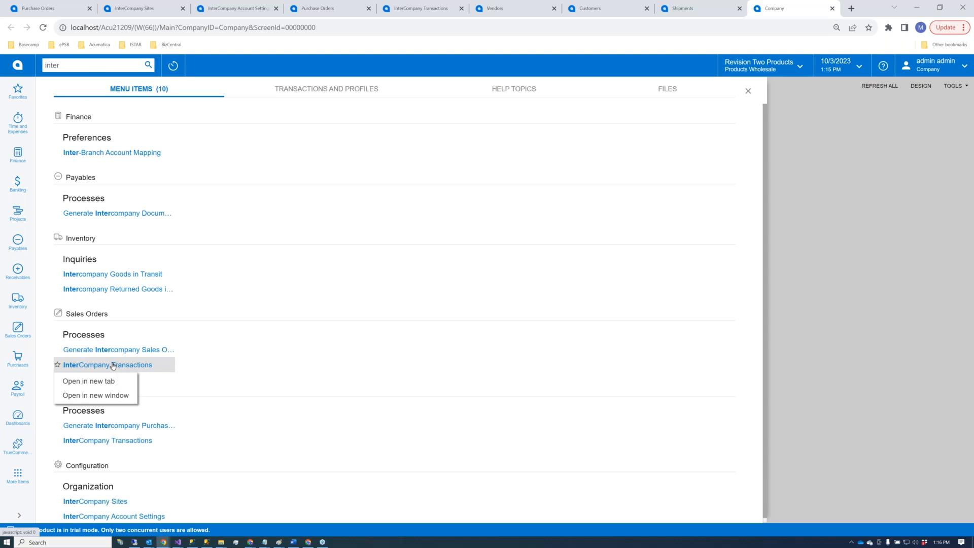
left_click(113, 364)
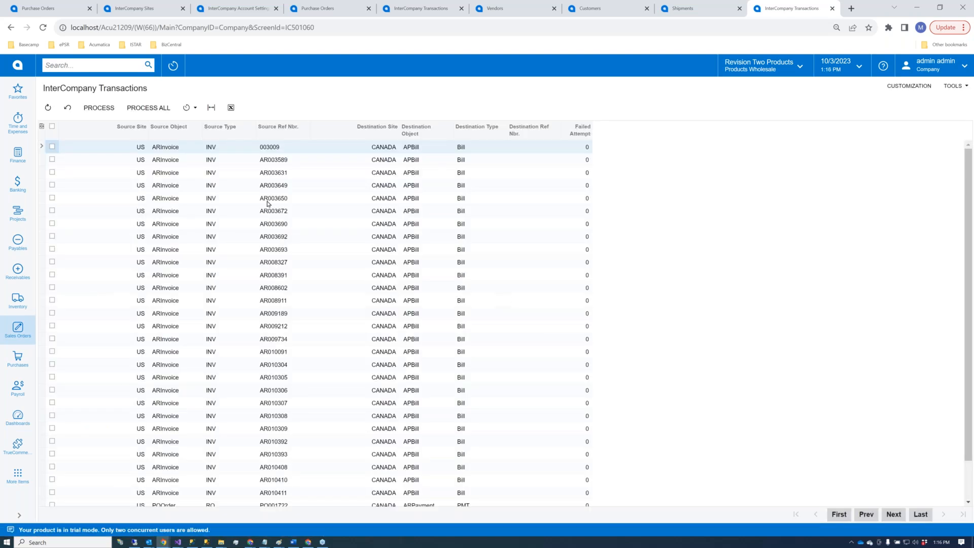
scroll(235, 345, "down", 2)
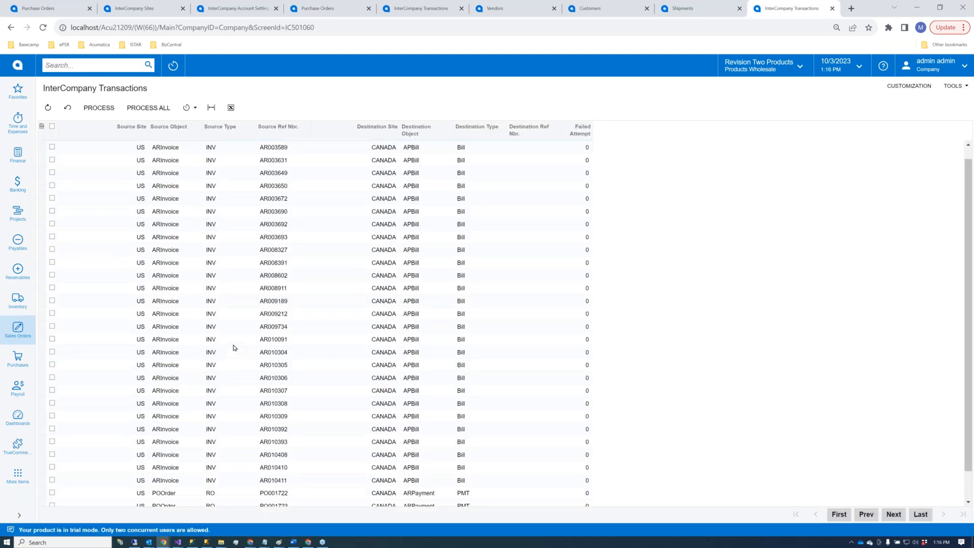
scroll(203, 421, "up", 2)
left_click(946, 71)
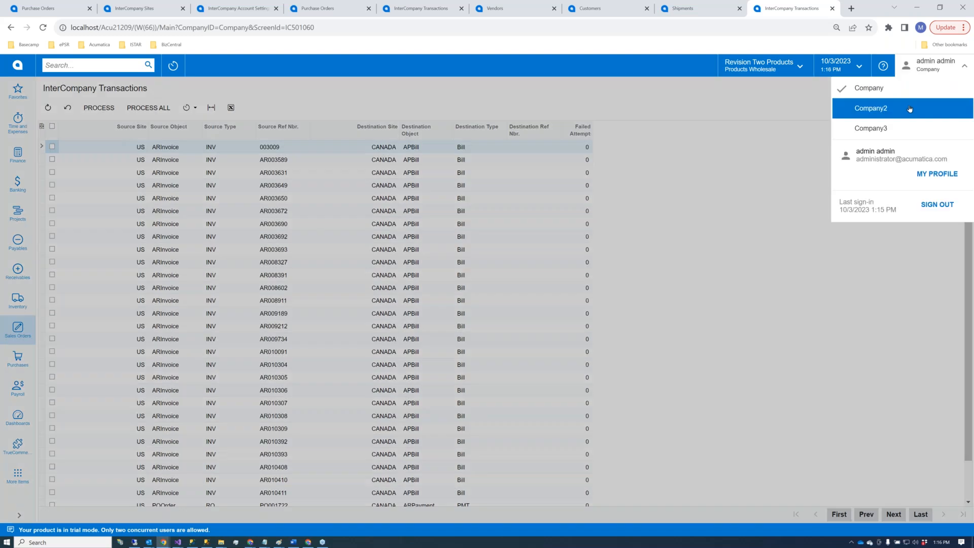
left_click(909, 110)
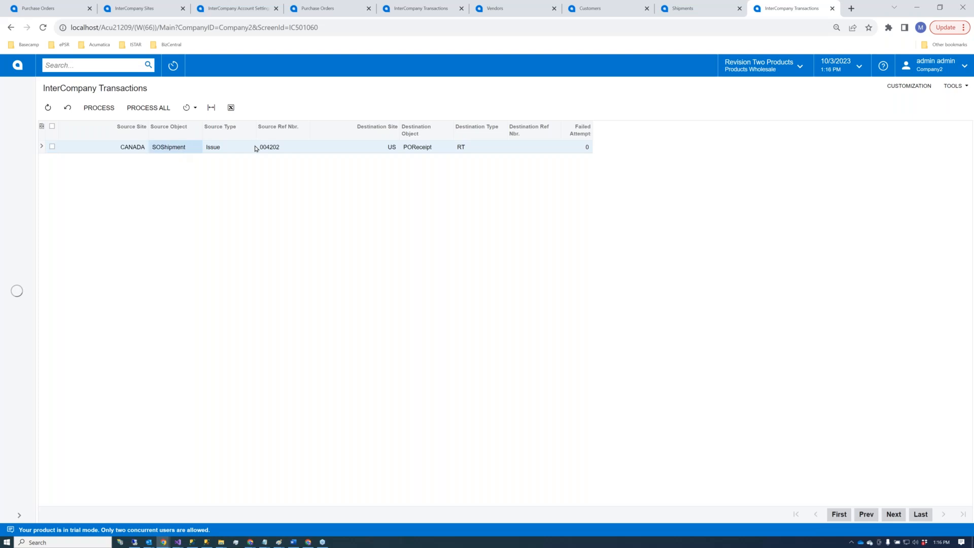
Step: Check the source reference number and destination object of the pending SOShipment transaction against the Shipments tab
left_click(264, 152)
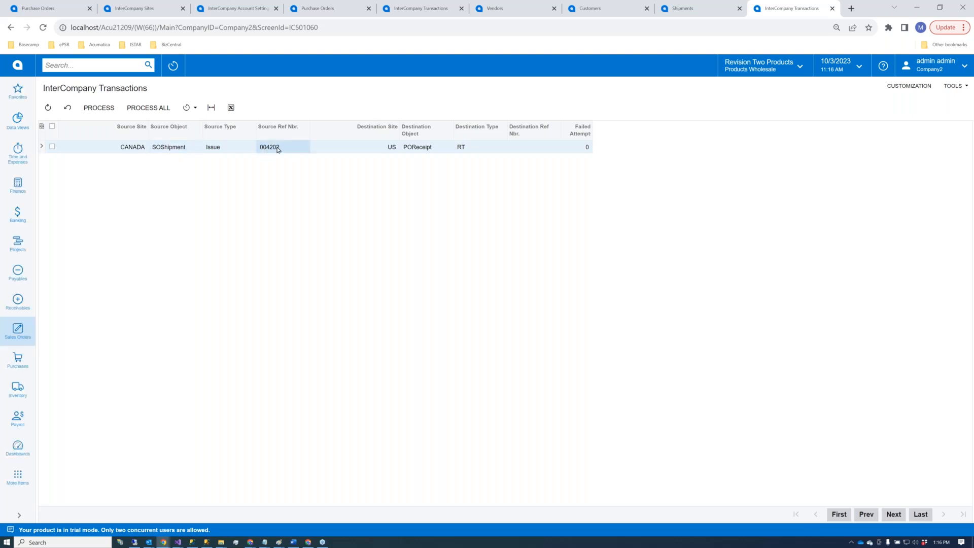
left_click(675, 12)
left_click(411, 149)
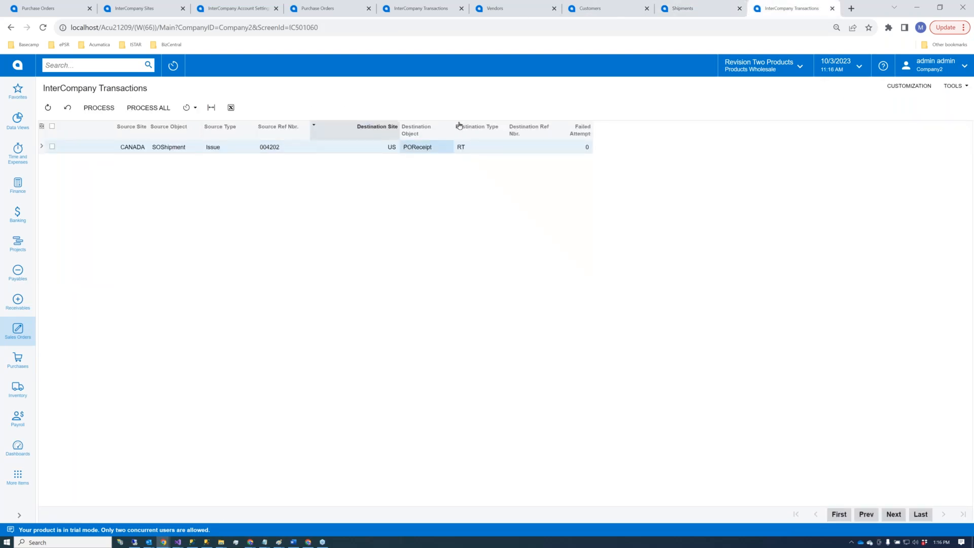
Step: Browse the InterCompany Account Settings records in Company, viewing the mappings of ABARTENDE and AAAMFG
left_click(218, 9)
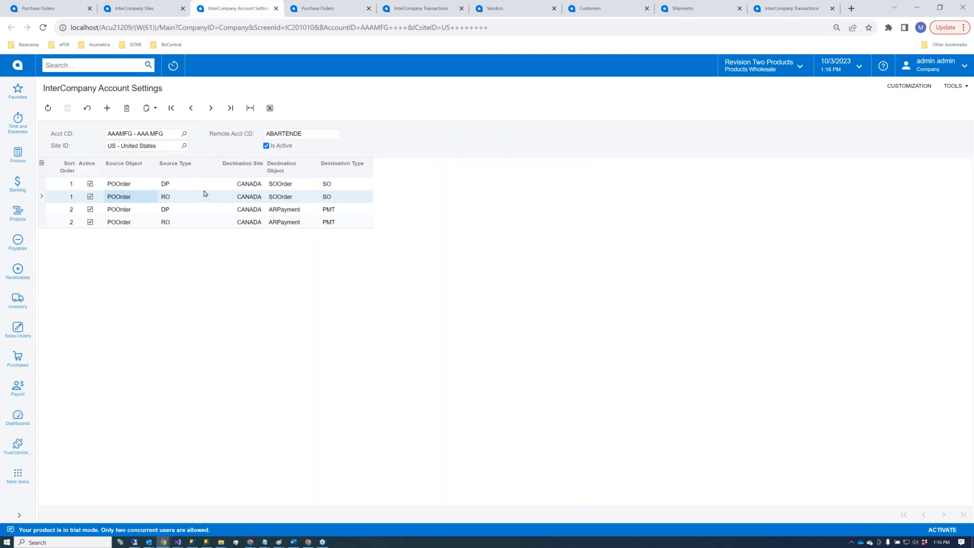
left_click(210, 108)
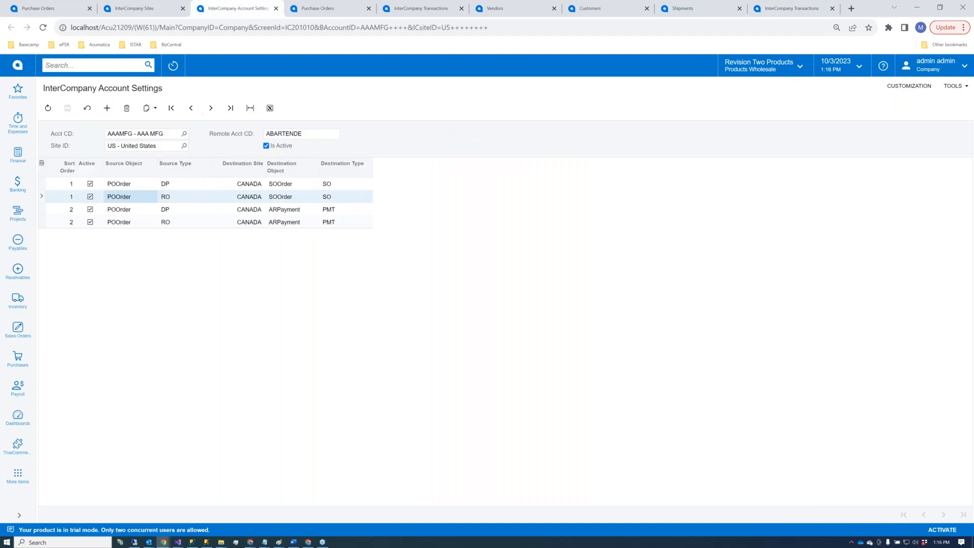
left_click(192, 108)
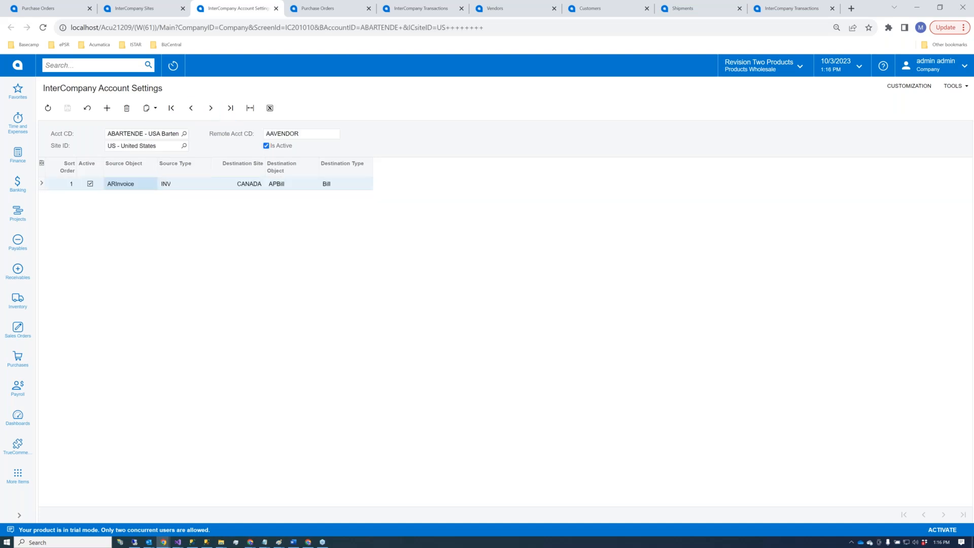
left_click(211, 108)
Step: Duplicate the InterCompany Account Settings browser tab and move the copy between the Shipments and last InterCompany Transactions tabs
right_click(232, 8)
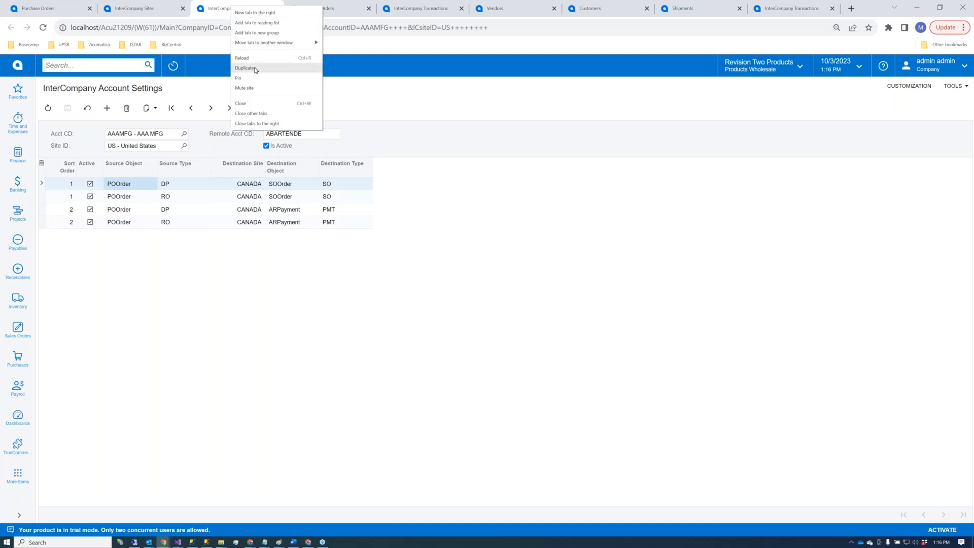
left_click(245, 67)
left_click_drag(509, 21, 719, 11)
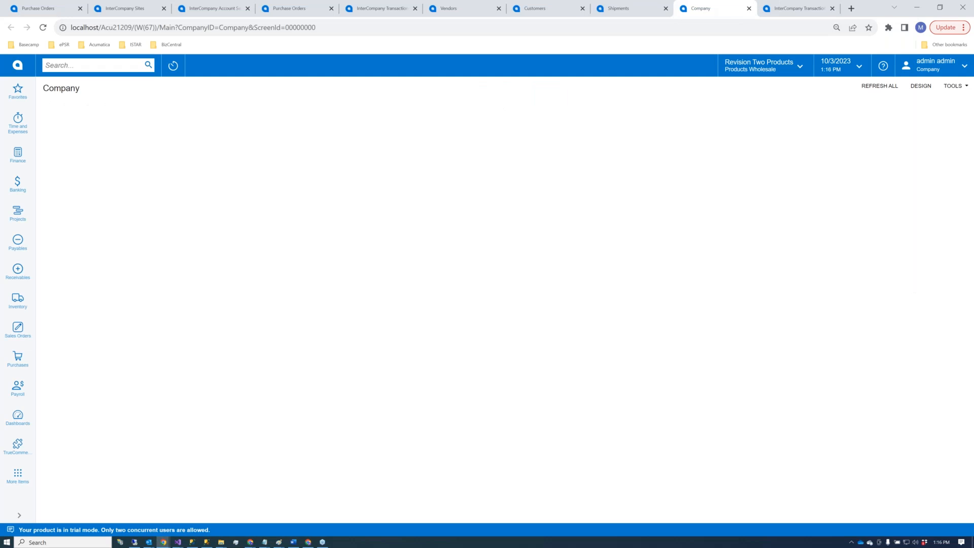
Step: Find and open InterCompany Account Settings in the duplicated tab and switch the tenant to Company2
left_click(102, 60)
type("inter")
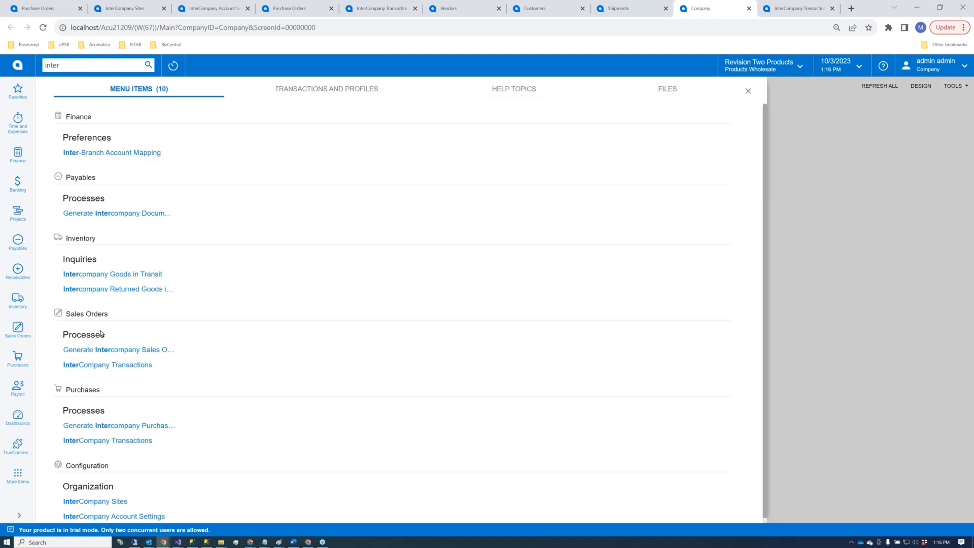
left_click(131, 517)
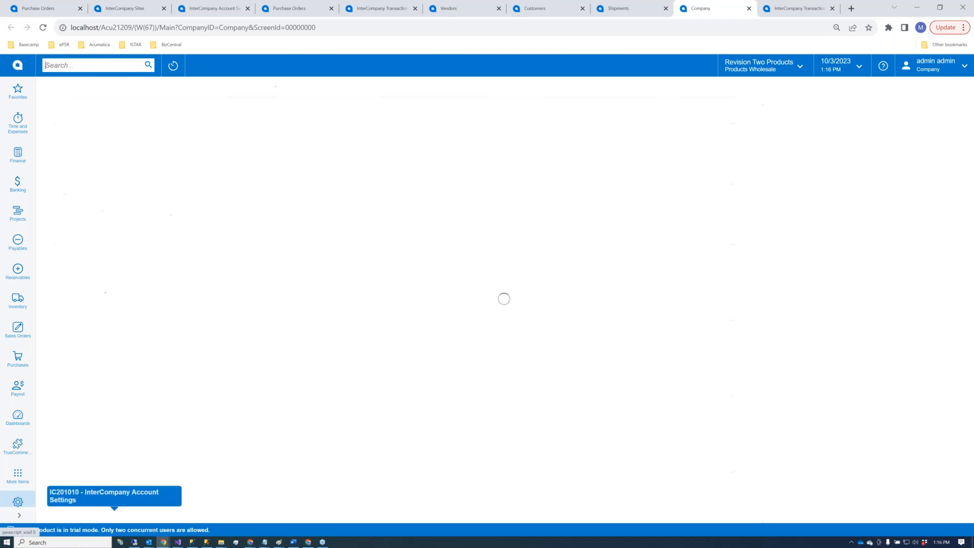
left_click(924, 70)
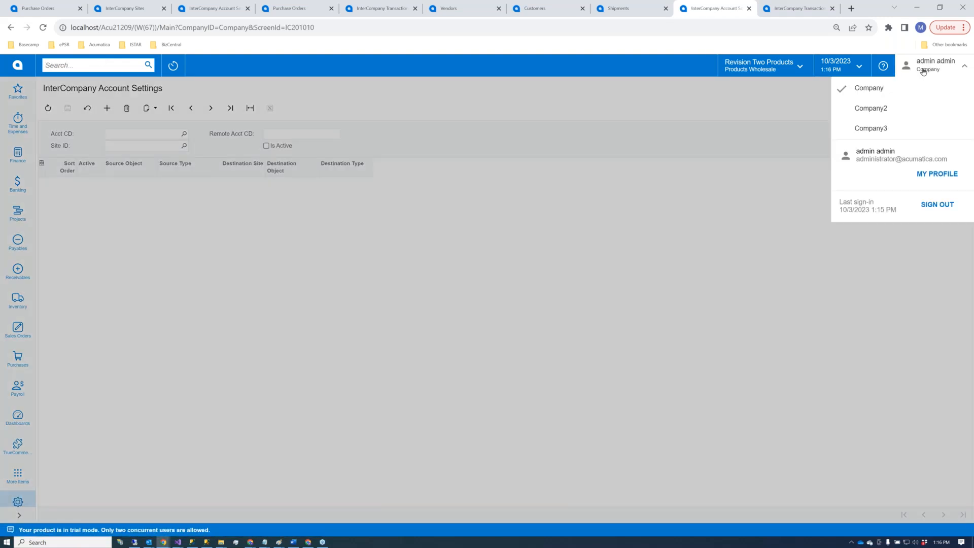
left_click(905, 108)
Step: Display the ABARTENDE account settings for the CANADA site and check the remote account and the SOShipment destination object
left_click(211, 107)
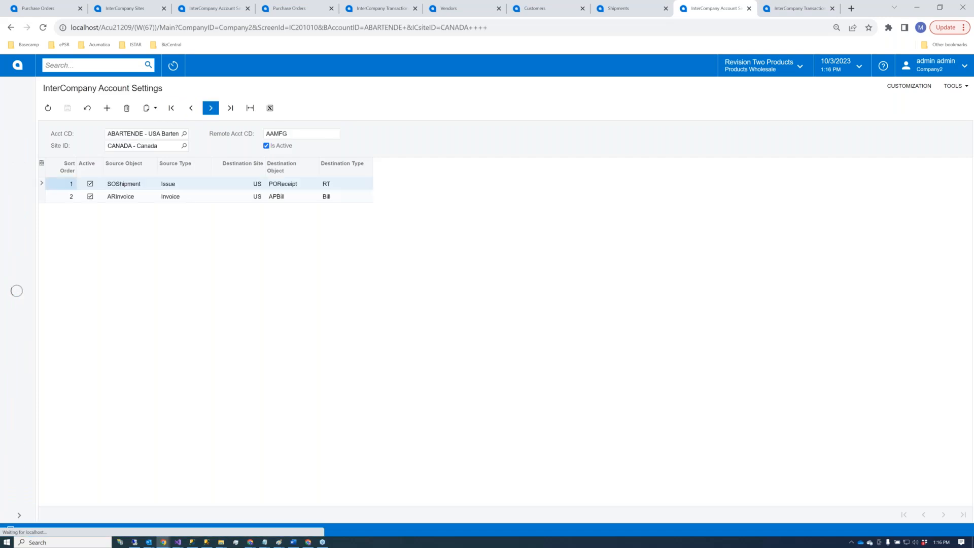
left_click(306, 134)
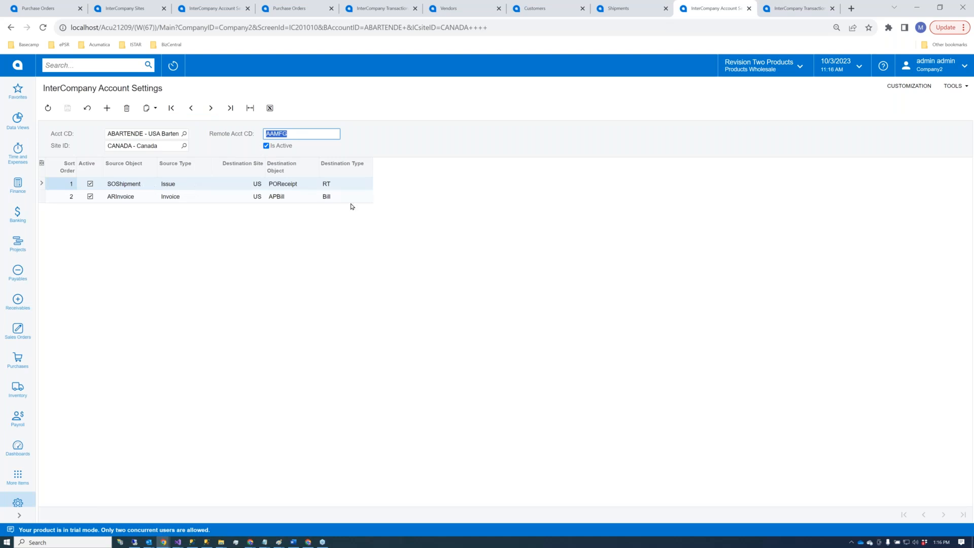
left_click(299, 185)
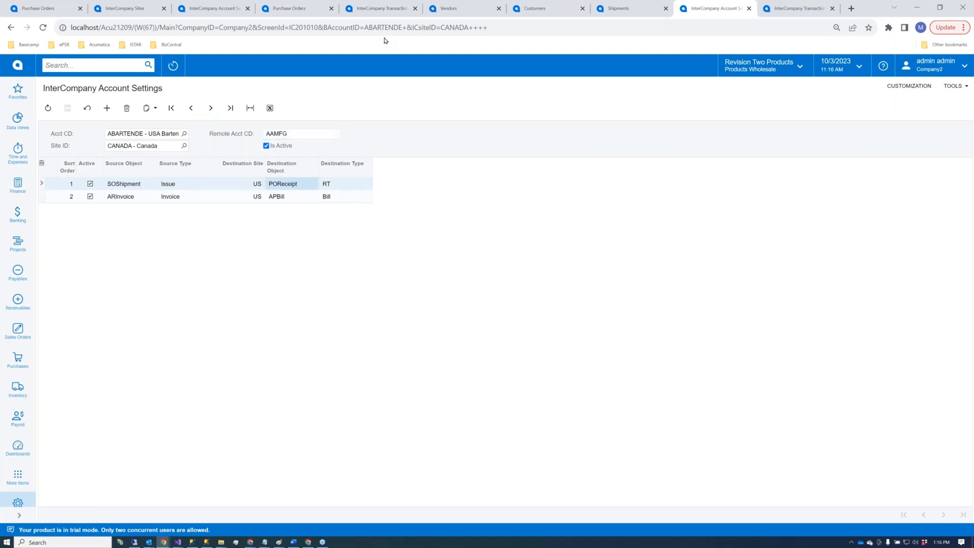
Step: Process all pending InterCompany transactions in Company2 to send shipment 004202 to the US site as a purchase receipt
left_click(797, 9)
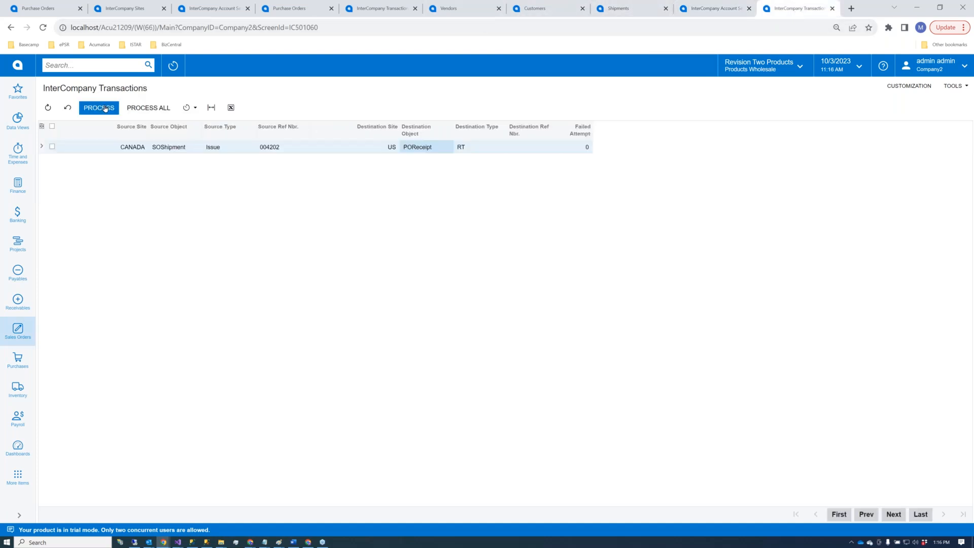
left_click(136, 109)
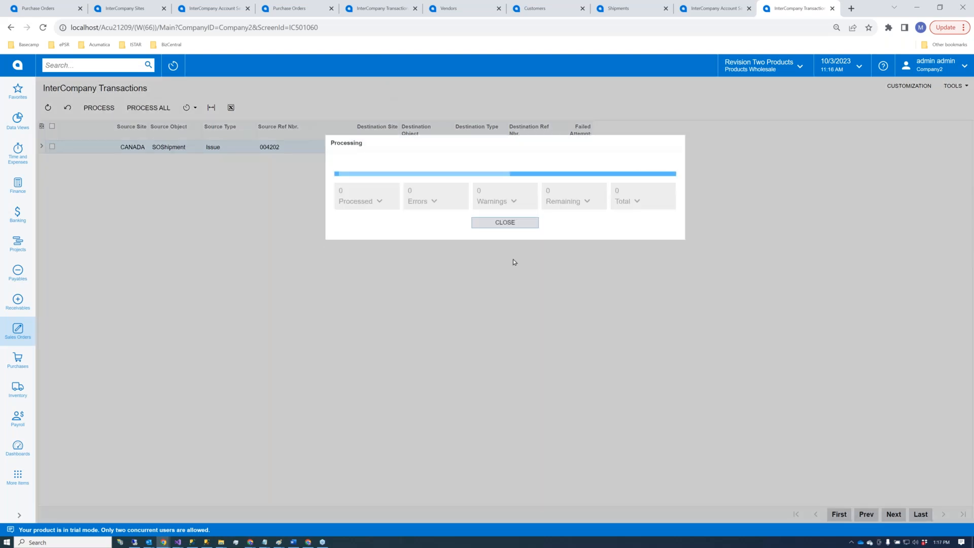
Step: Refresh the PO history of purchase order PO001725 in Company, reloading the page to bring in the new receipt
left_click(289, 9)
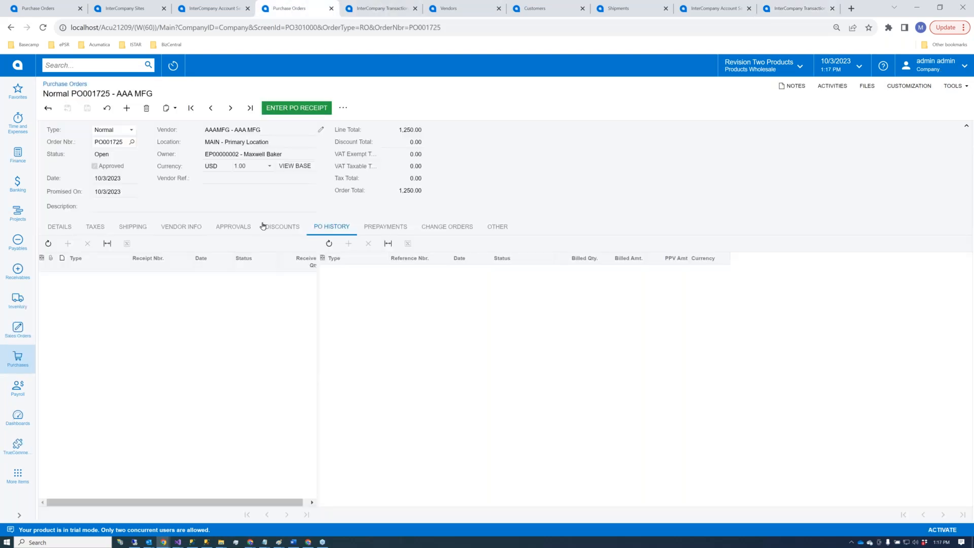
left_click(46, 244)
left_click(48, 244)
left_click(48, 244)
left_click(48, 244)
left_click(48, 244)
left_click(48, 244)
left_click(47, 243)
left_click(47, 244)
left_click(43, 27)
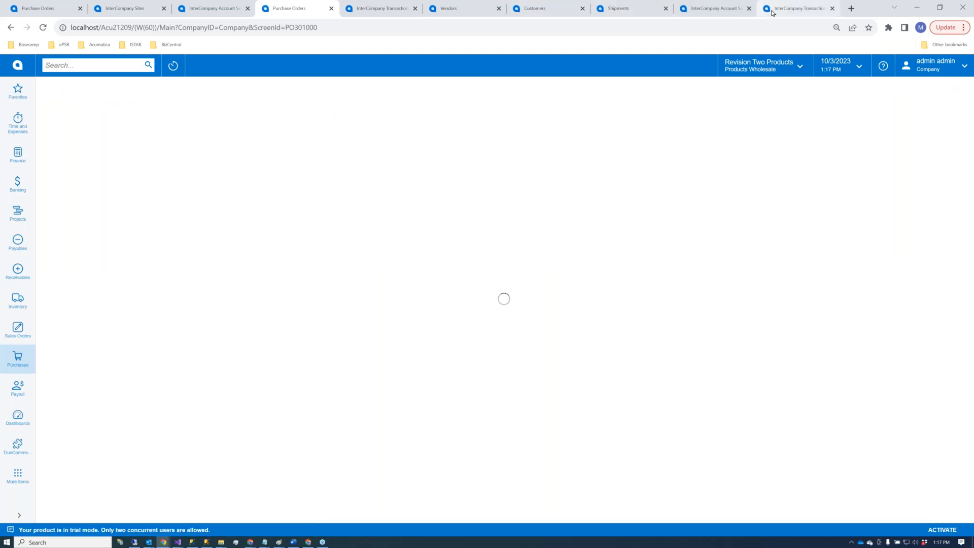
left_click(332, 227)
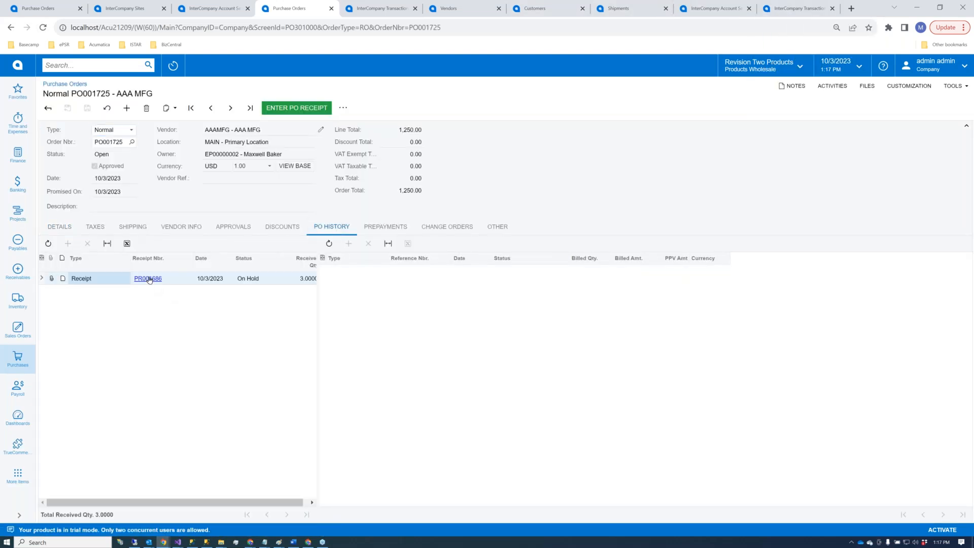
Step: Open the purchase receipt linked to PO001725, check its vendor reference and unbilled quantity, and close it
left_click(149, 278)
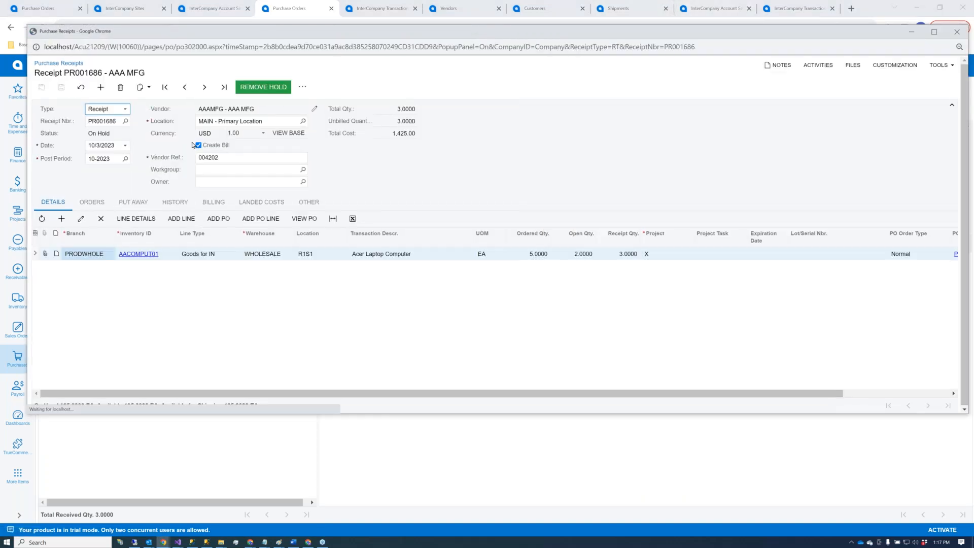
left_click(229, 157)
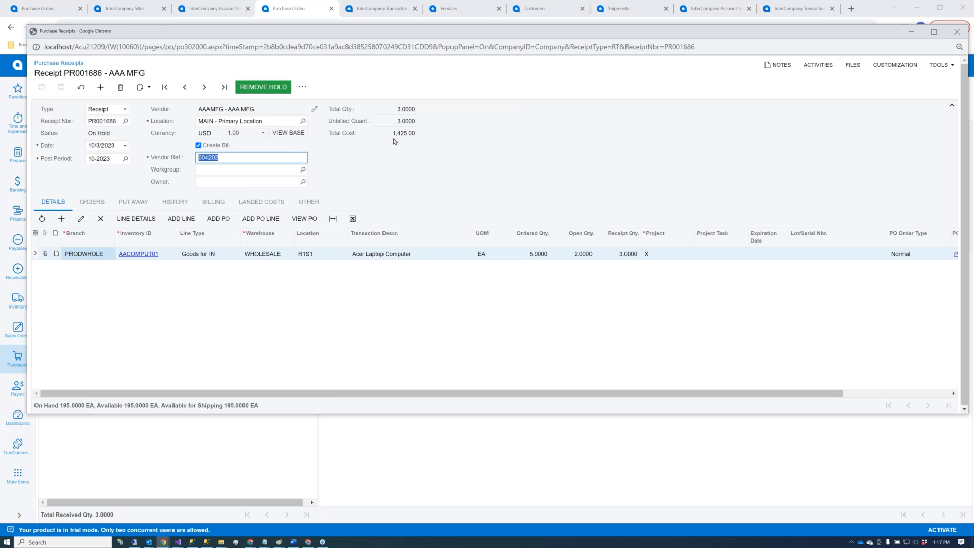
left_click(402, 120)
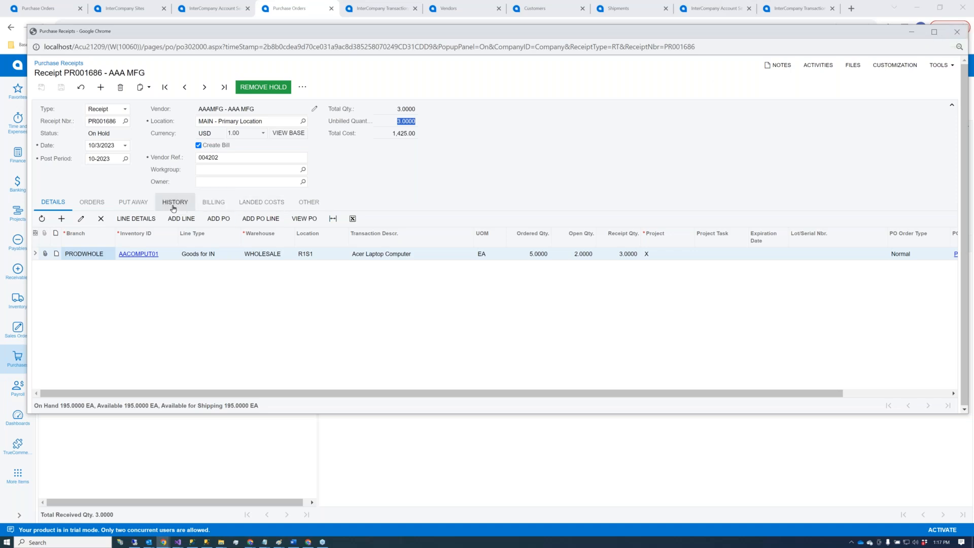
left_click(957, 31)
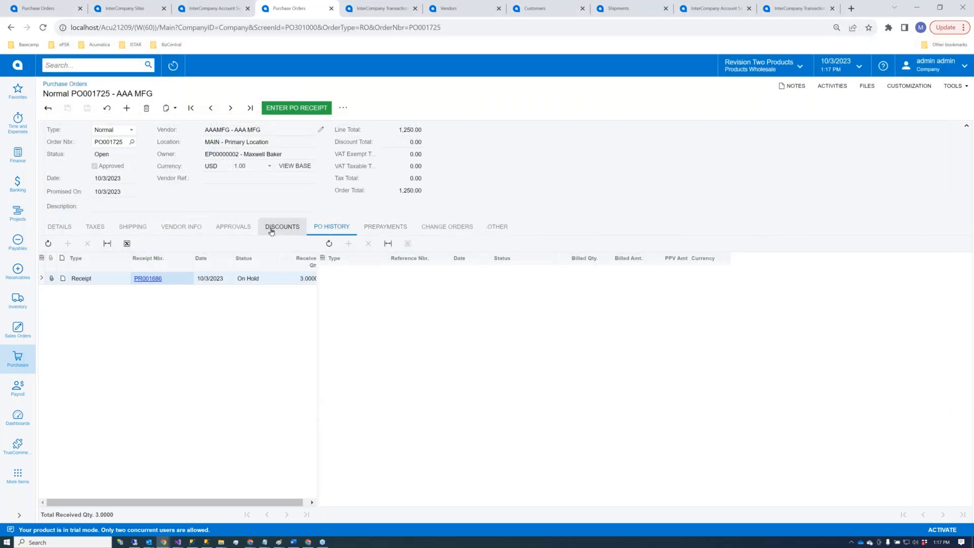
Step: Check the quantity on receipts and the order quantity of the AACOMPUT01 line in purchase order PO001725
left_click(66, 229)
left_click(537, 278)
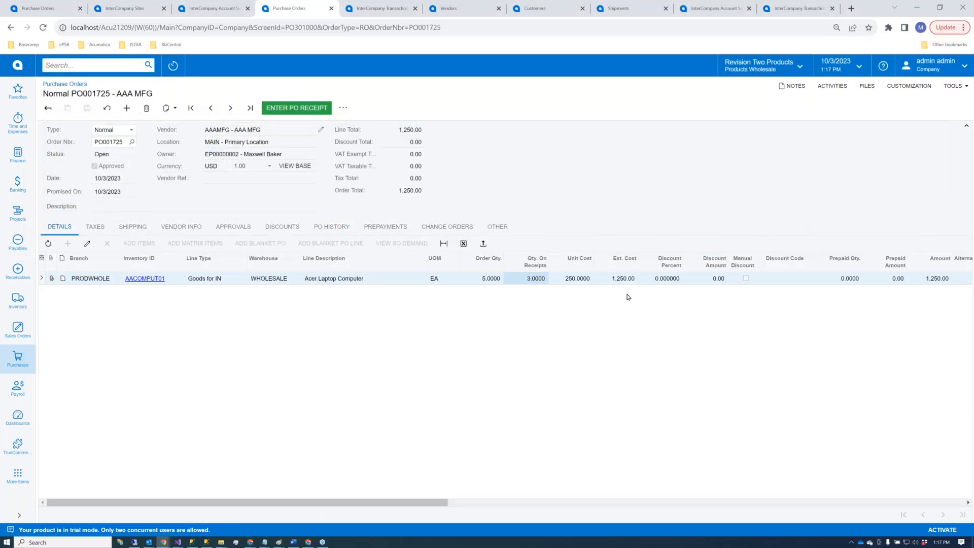
left_click(482, 282)
Step: Return from shipment 004202 to sales order SO006599 in Company2 and check the AACOMPUT01 line's quantity on shipments
left_click(633, 11)
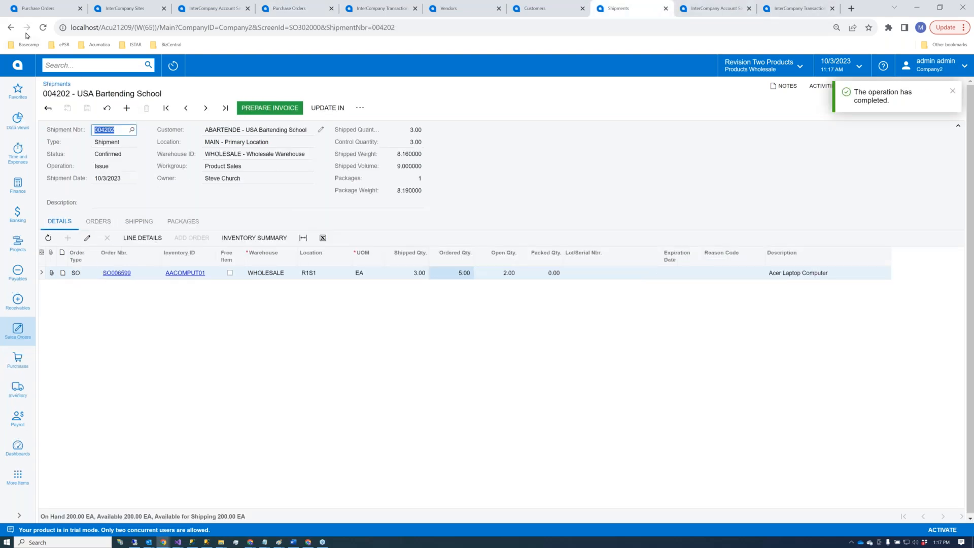
left_click(11, 27)
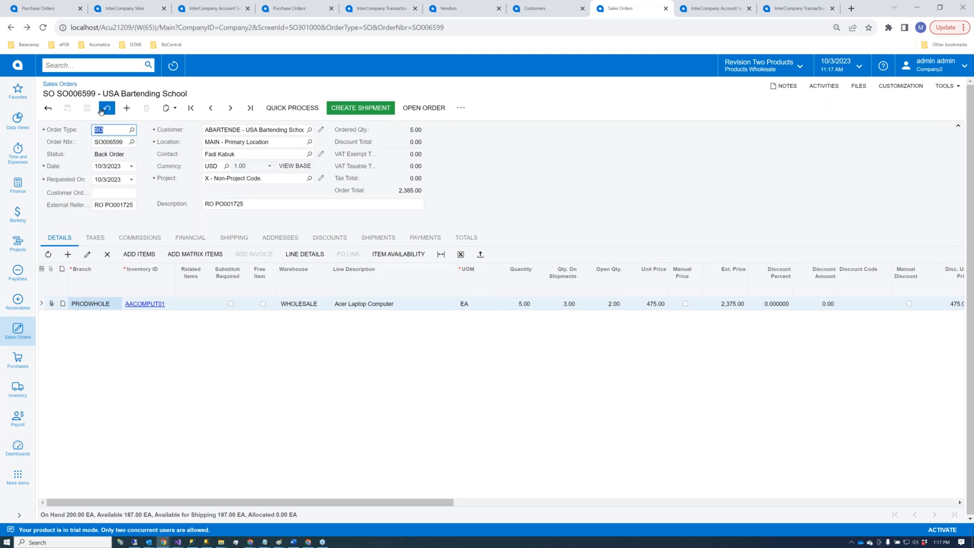
left_click(560, 306)
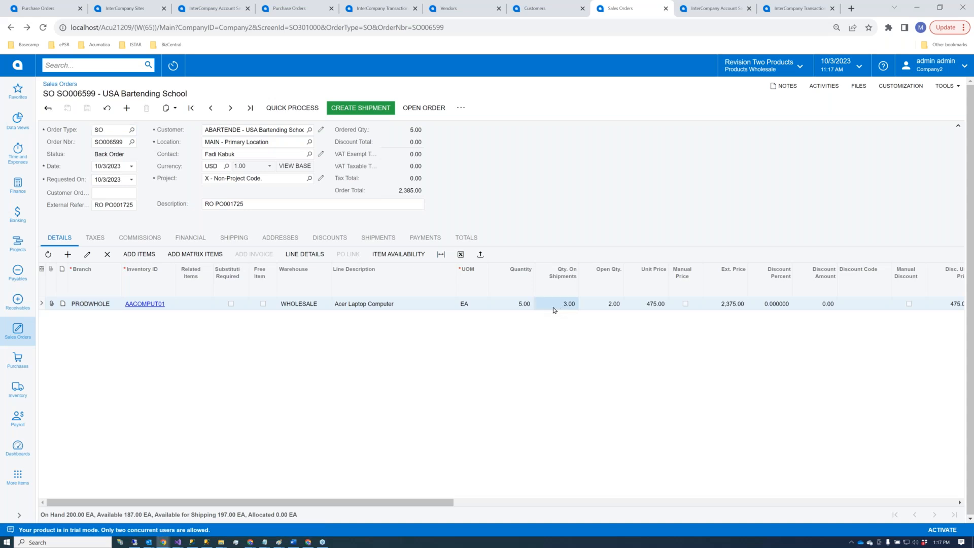
Step: Close the completed processing dialog in InterCompany Transactions and review the ABARTENDE mappings in Company2's InterCompany Account Settings
left_click(783, 9)
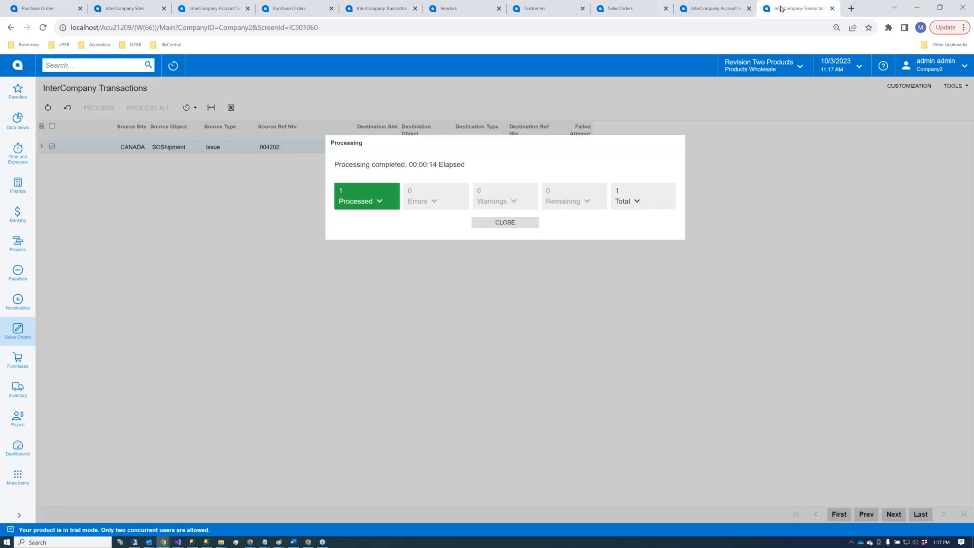
left_click(504, 222)
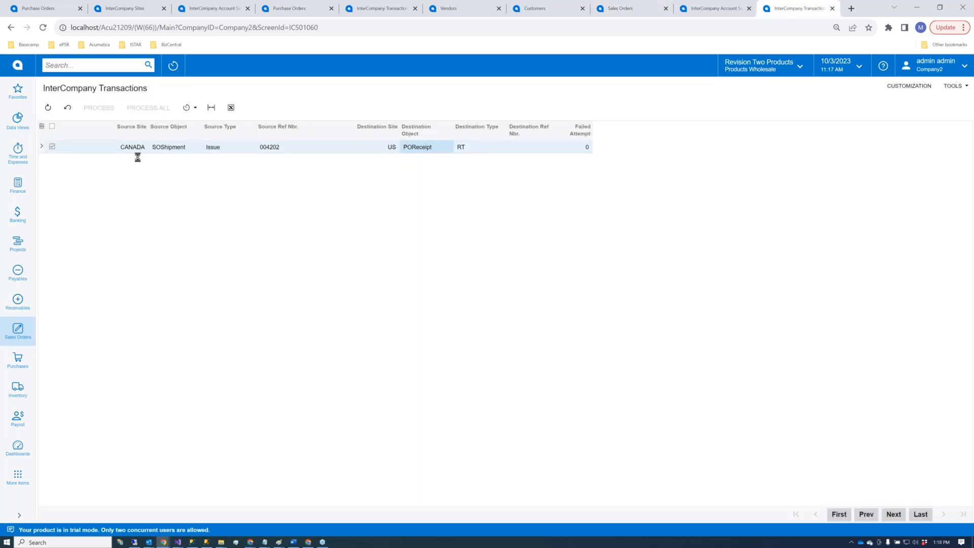
left_click(708, 11)
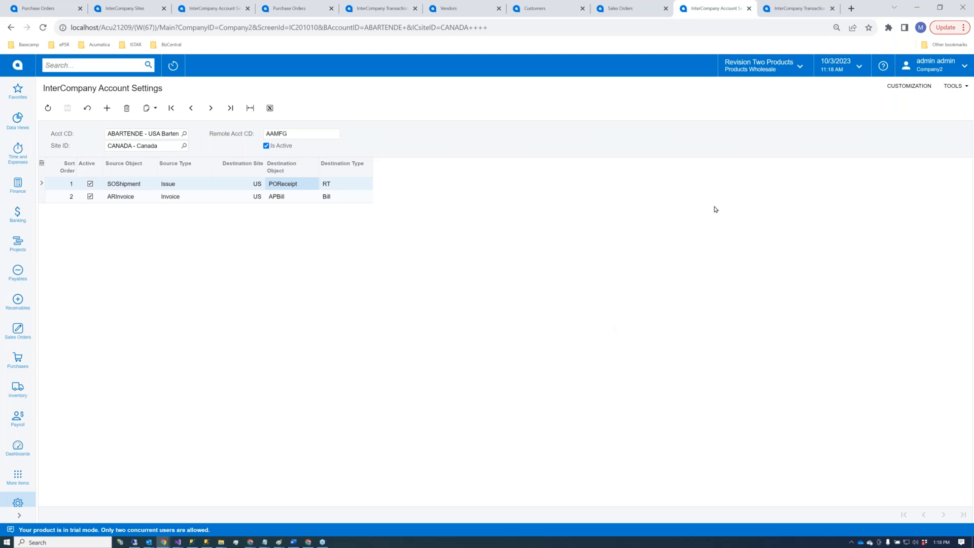
Step: Return to Company's InterCompany Transactions and close the completed processing dialog for PO001725
left_click(794, 9)
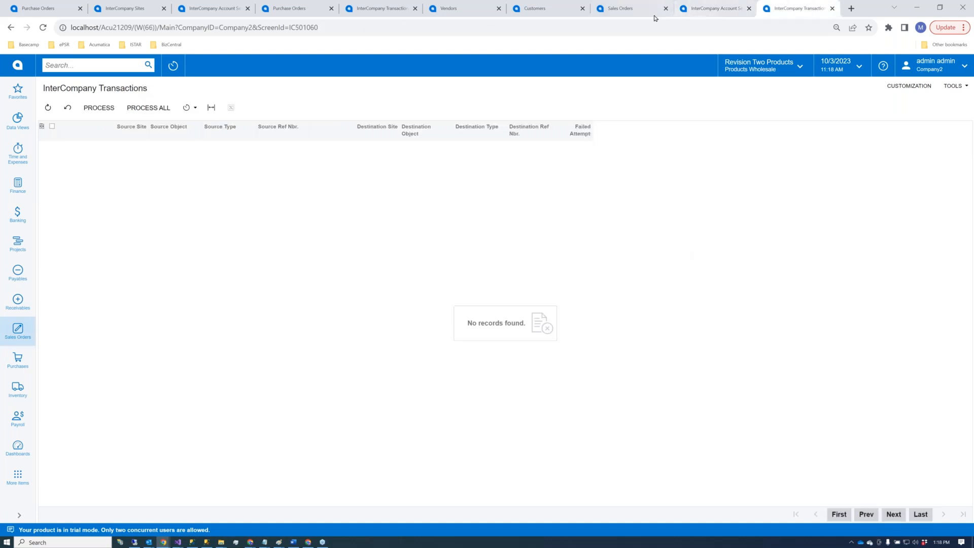
left_click(622, 9)
left_click(552, 14)
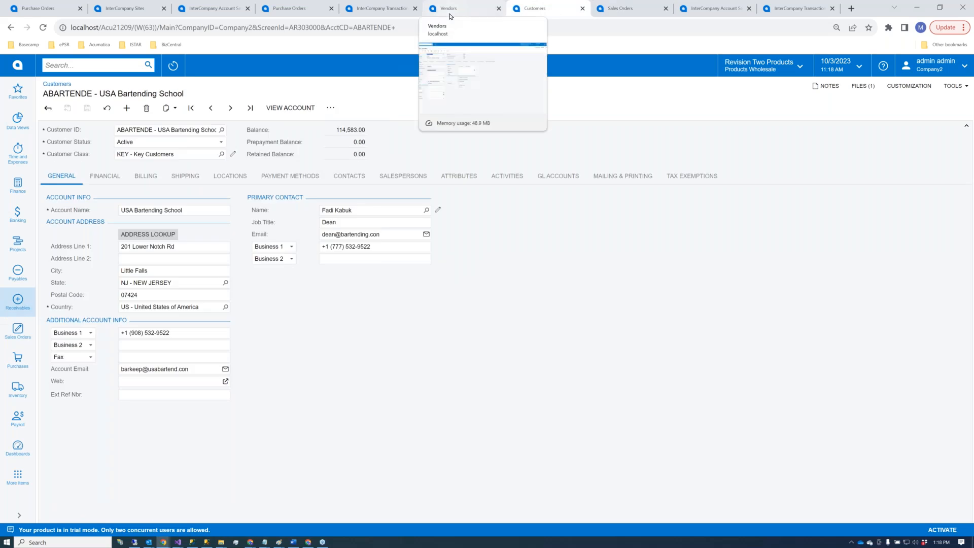
left_click(393, 10)
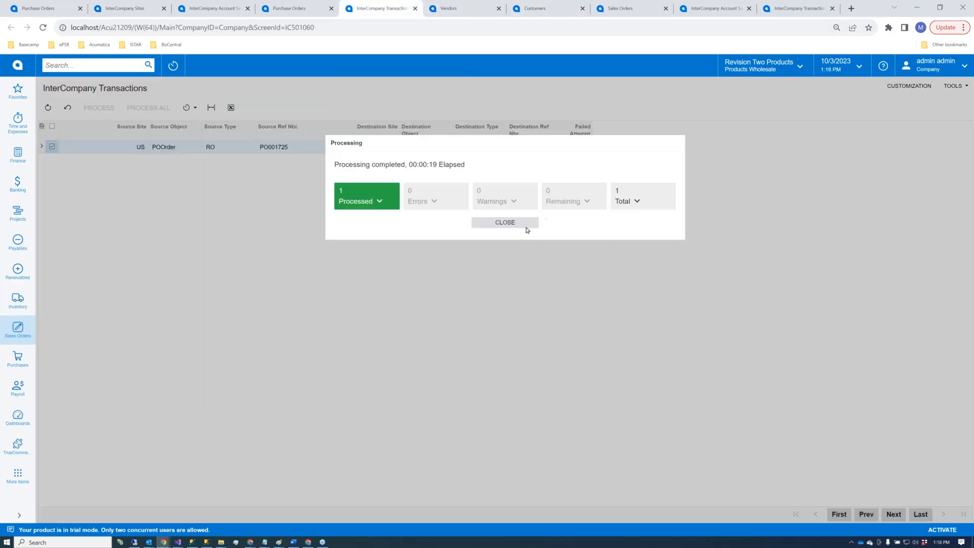
left_click(526, 223)
Step: Review purchase order PO001725, the AAAMFG mappings in Company's InterCompany Account Settings, and the pending InterCompany Transactions
left_click(300, 10)
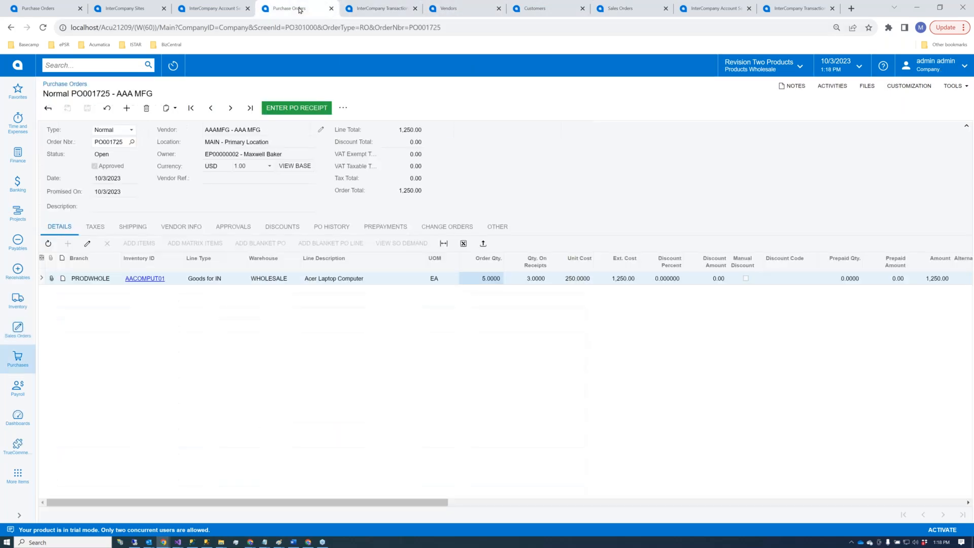
left_click(210, 11)
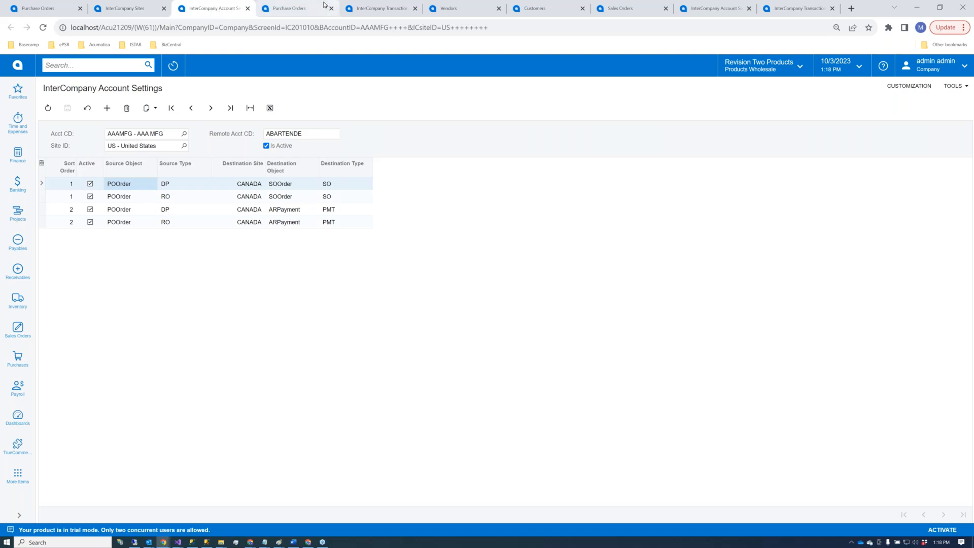
left_click(300, 8)
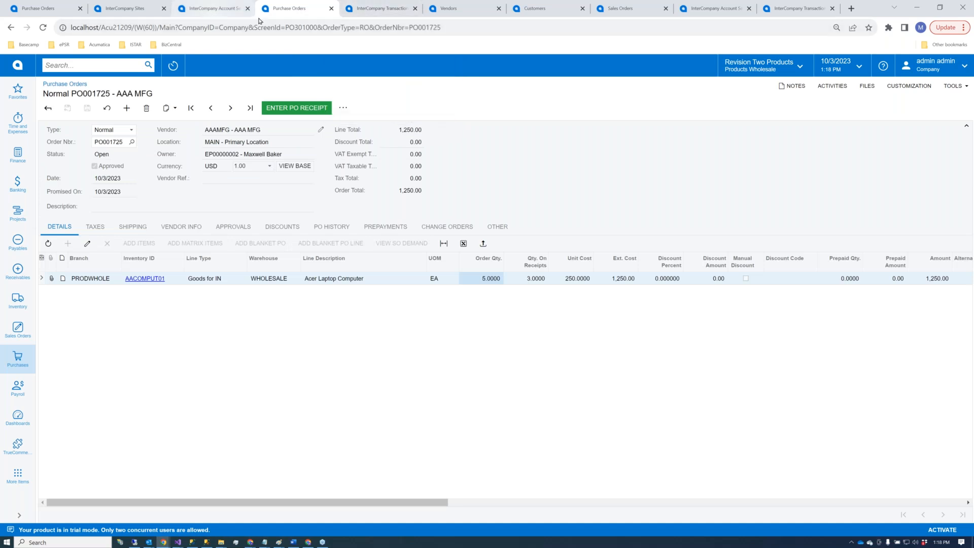
left_click(390, 15)
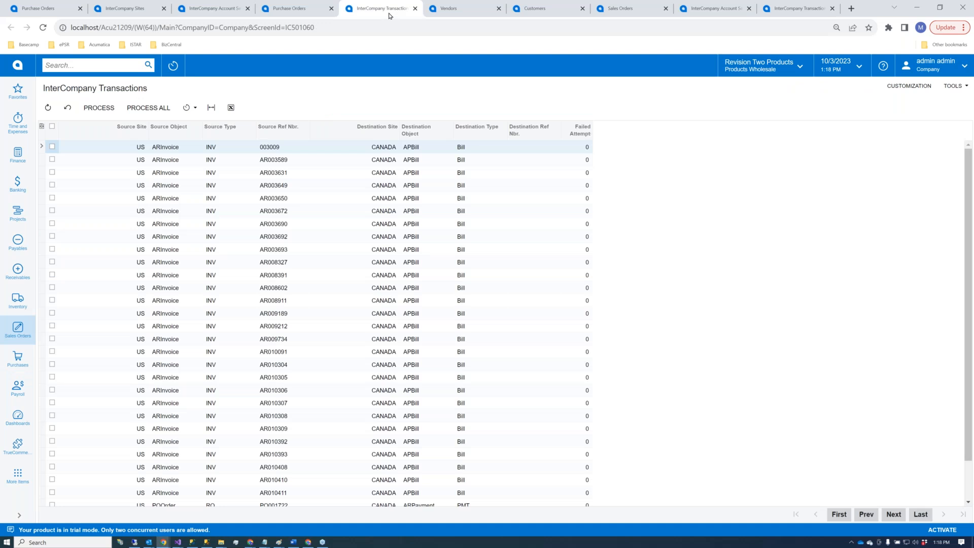
Step: Set vendor AAAMFG's default payment method to INTERCO and its cash account to INTECO in Company
left_click(444, 9)
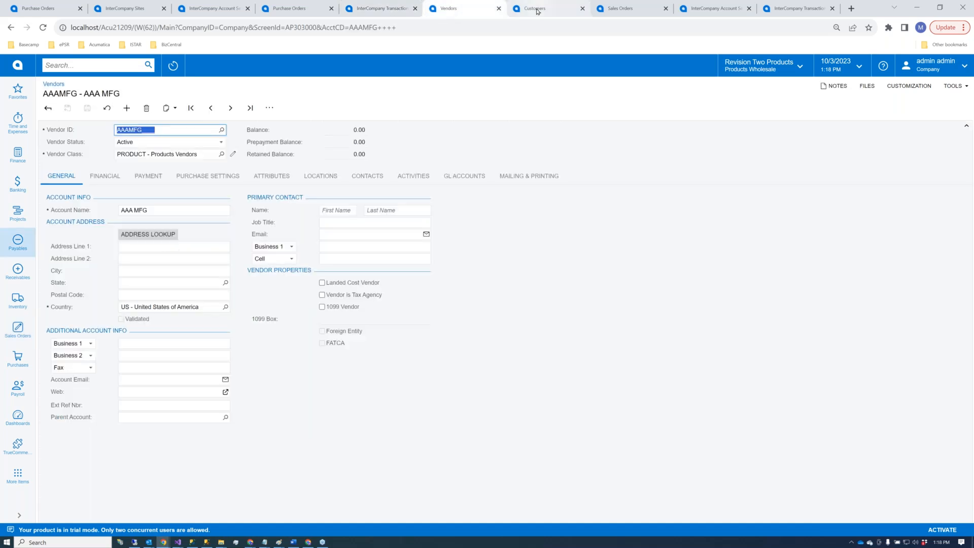
left_click(537, 10)
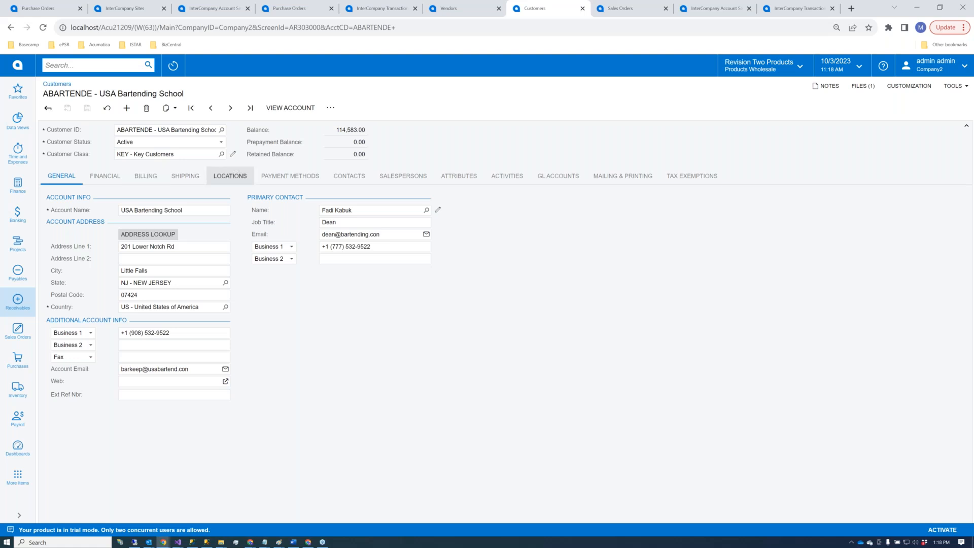
left_click(449, 8)
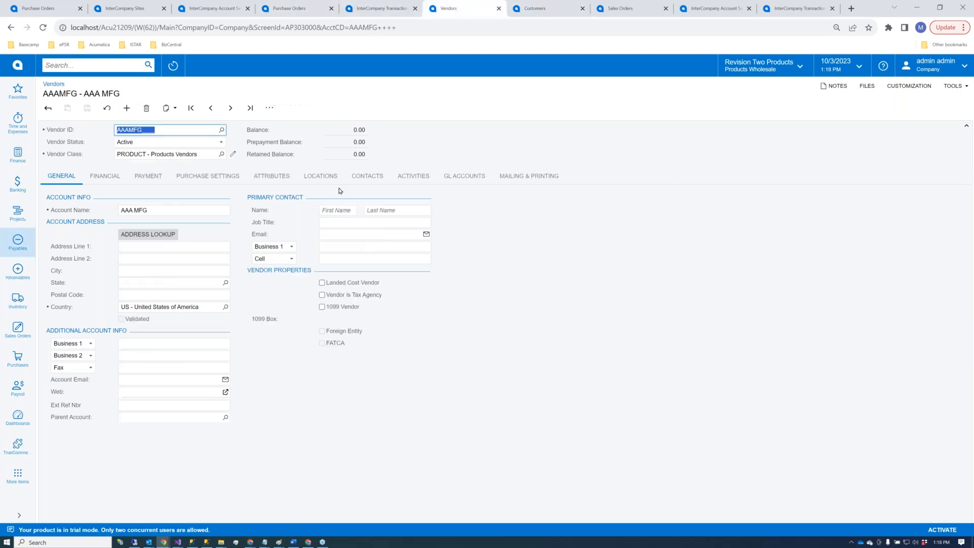
left_click(213, 178)
left_click(138, 178)
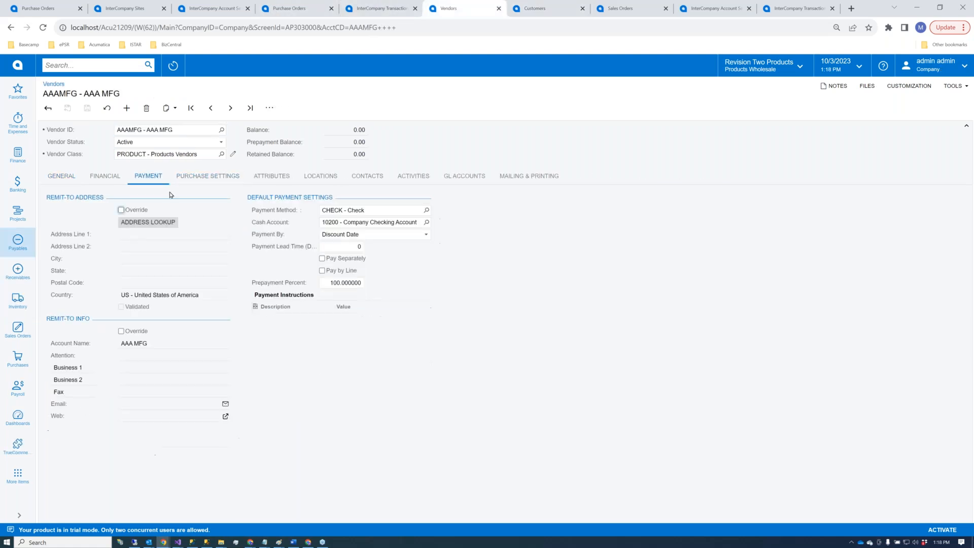
left_click(426, 210)
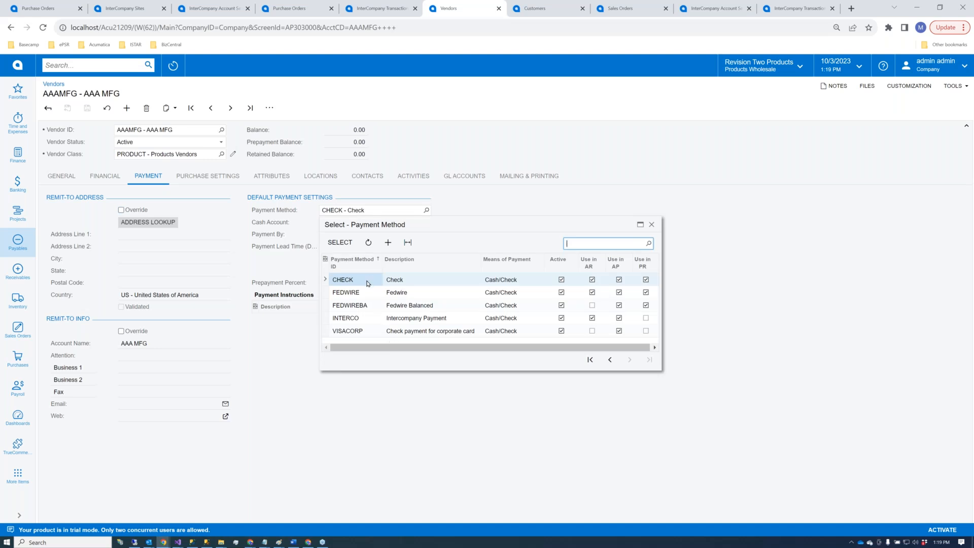
double_click(356, 318)
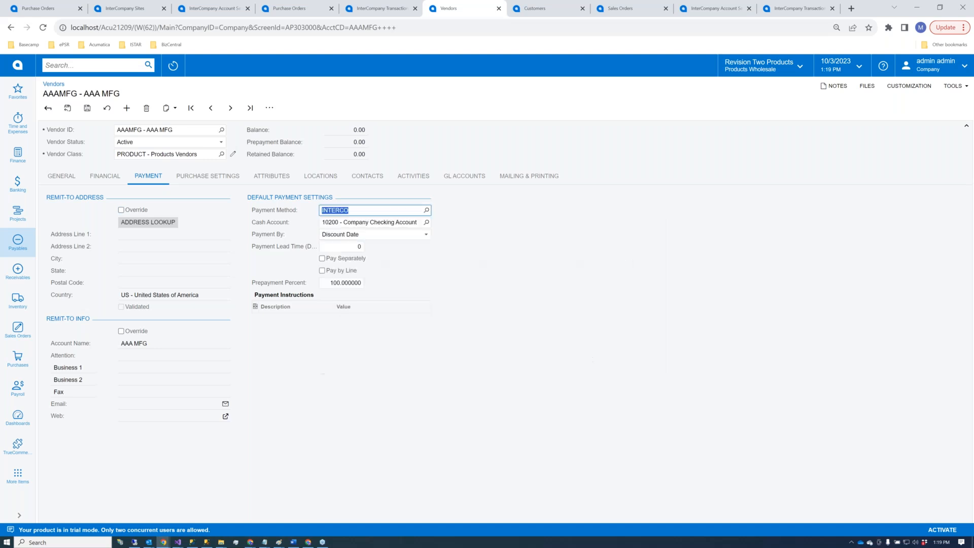
left_click(426, 222)
double_click(372, 282)
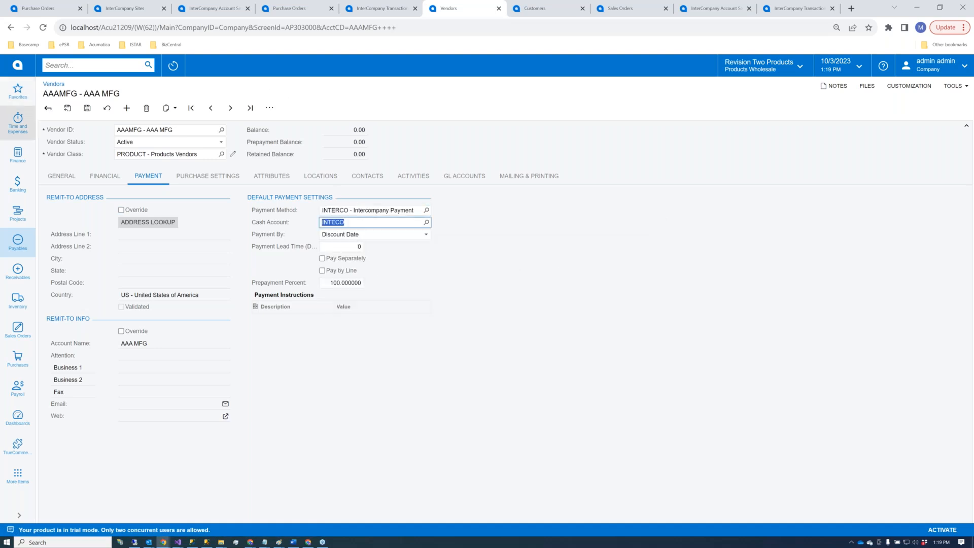
Step: Check customer ABARTENDE's payment methods in Company2 and browse the methods available for adding a new one
left_click(552, 14)
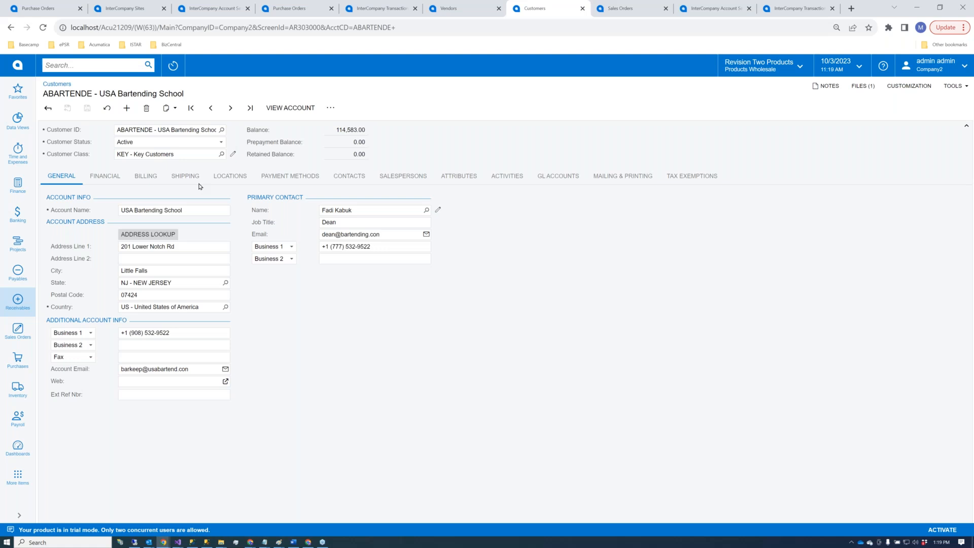
left_click(282, 174)
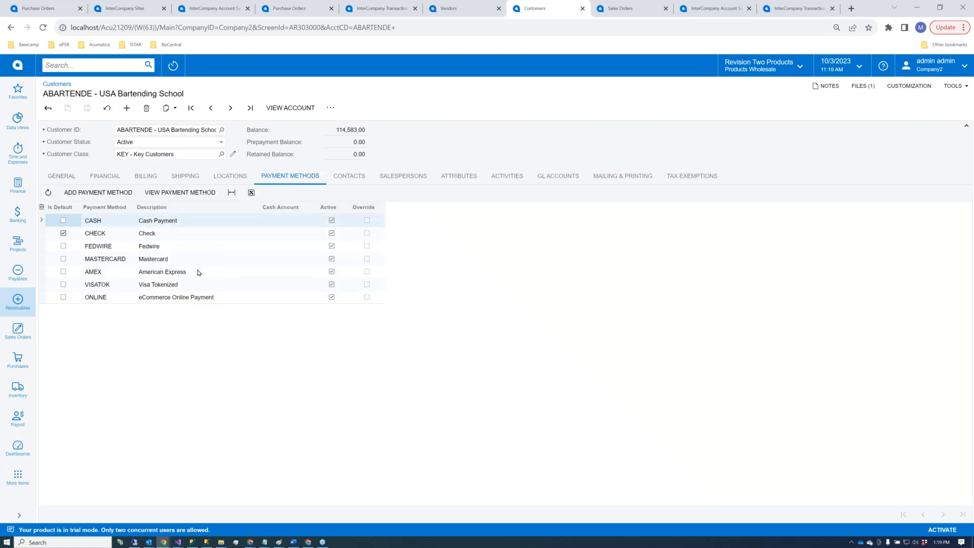
left_click(128, 198)
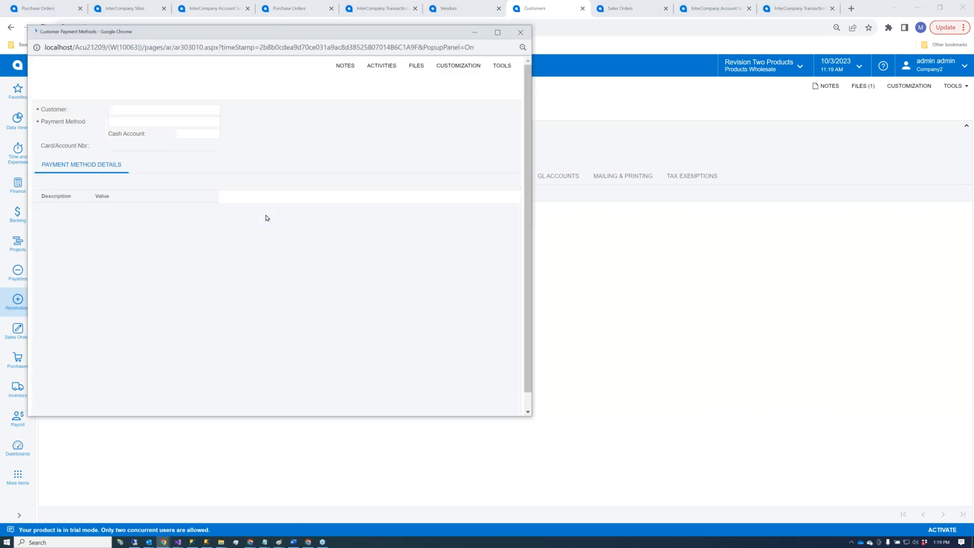
left_click(215, 110)
left_click(309, 110)
left_click(215, 122)
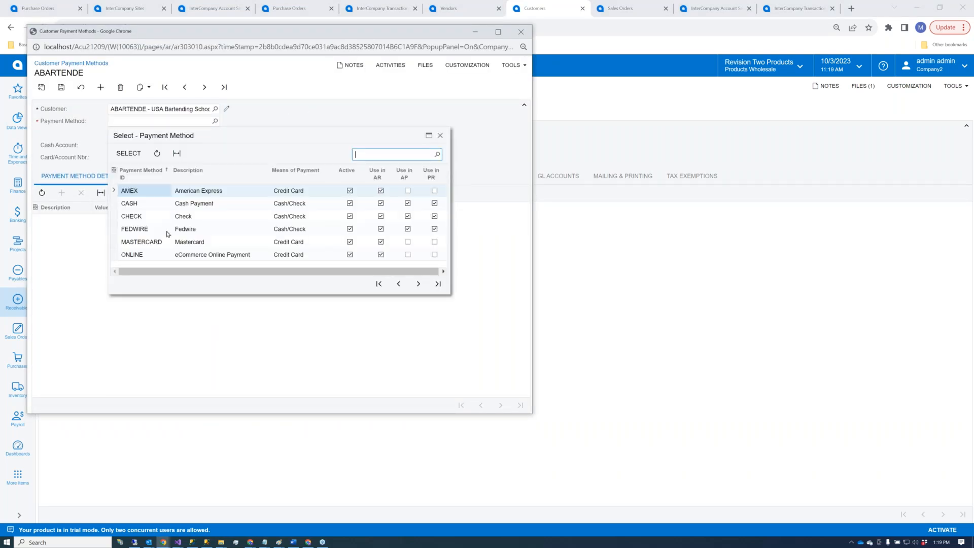
left_click(418, 284)
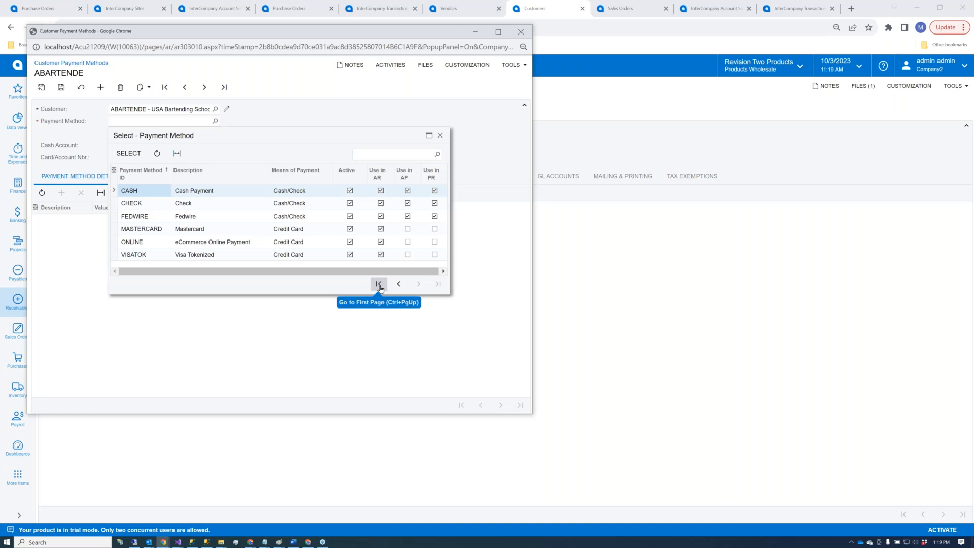
left_click(378, 283)
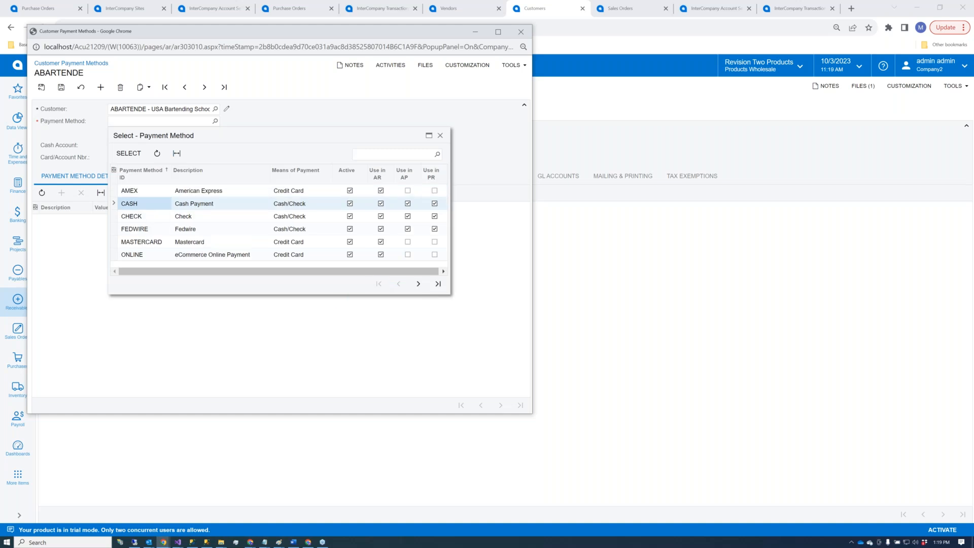
left_click(440, 136)
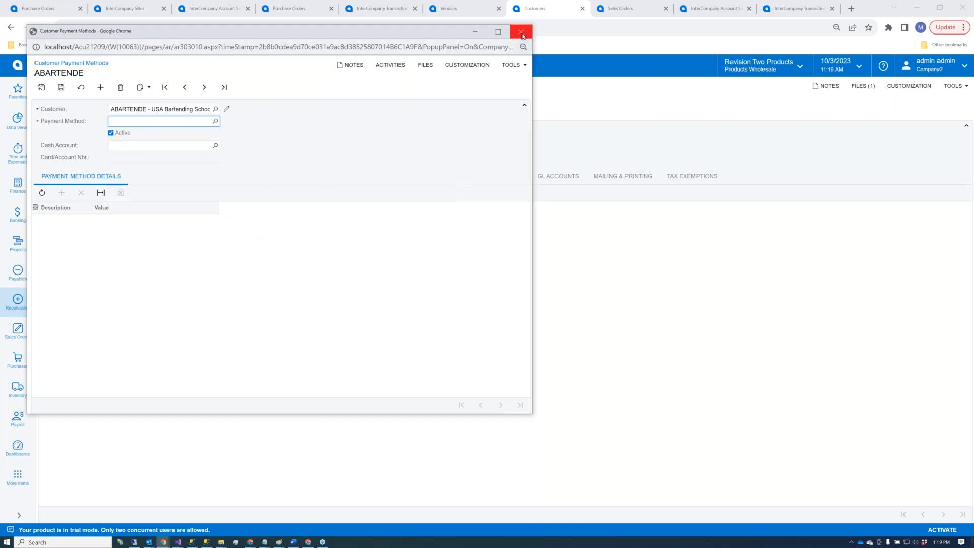
left_click(521, 31)
left_click(344, 101)
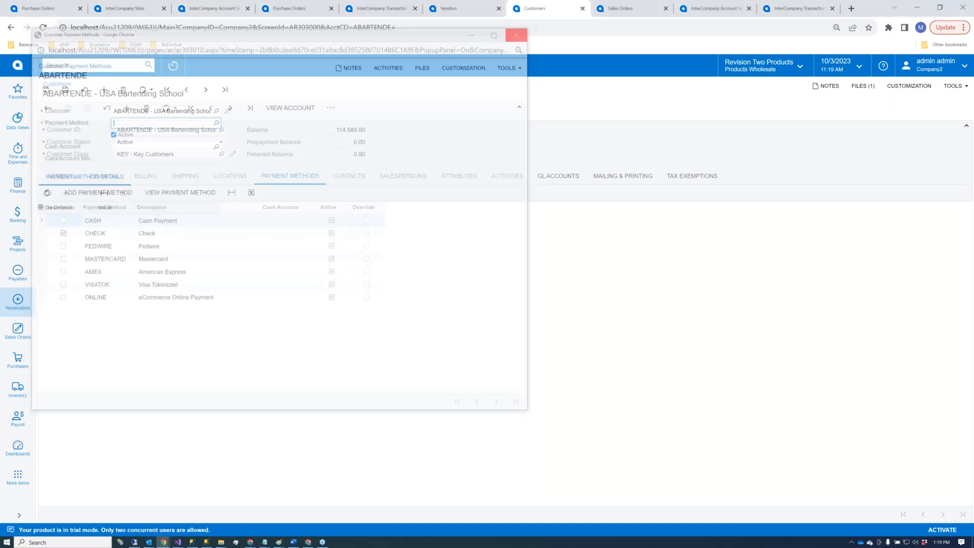
Step: Open Company's Cash Accounts in a new browser tab and check the INTECO account's payment methods and linked ledger account
left_click(462, 12)
left_click(67, 67)
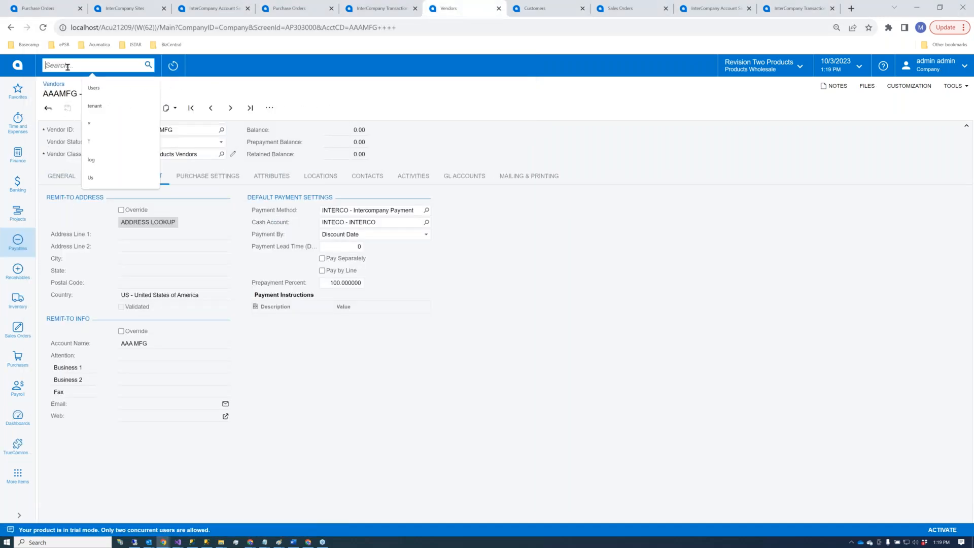
type("cash ")
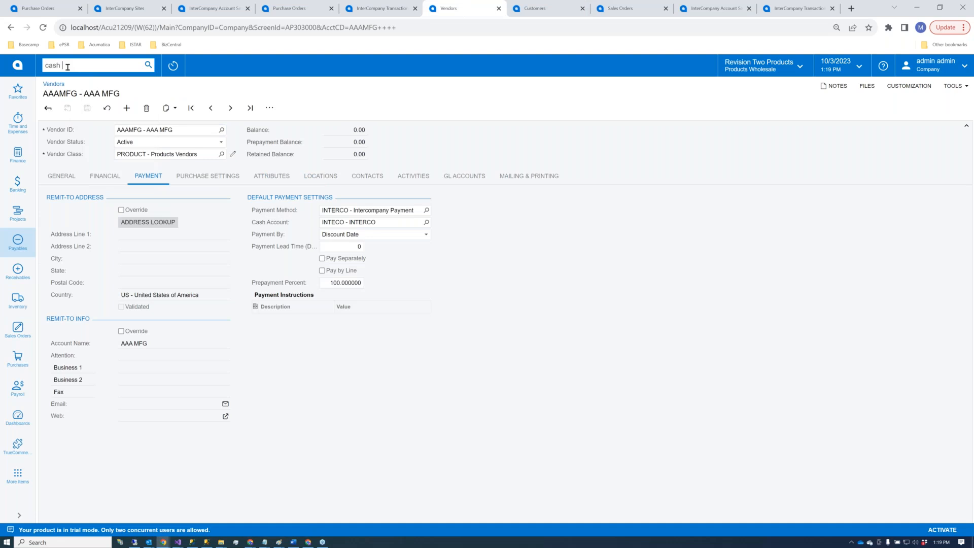
type("acc")
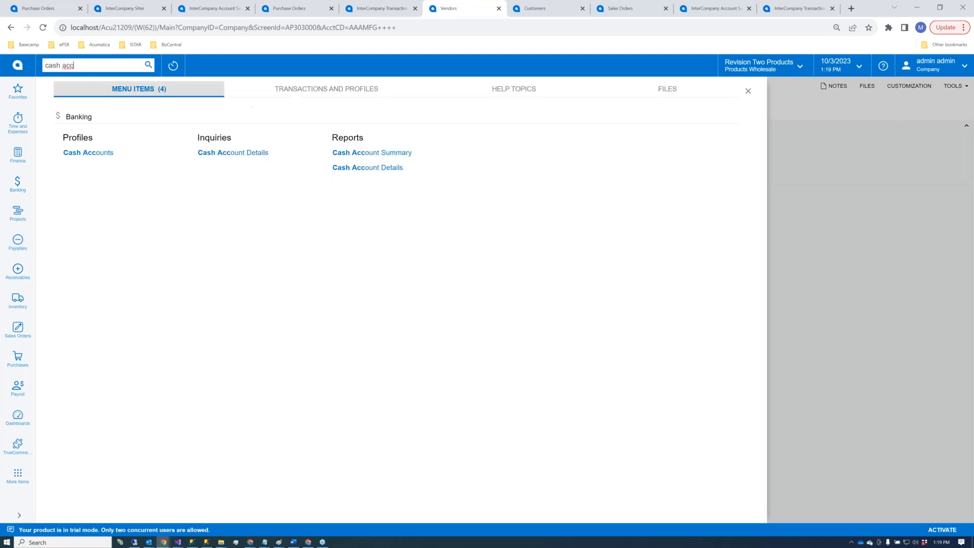
right_click(81, 152)
left_click(86, 169)
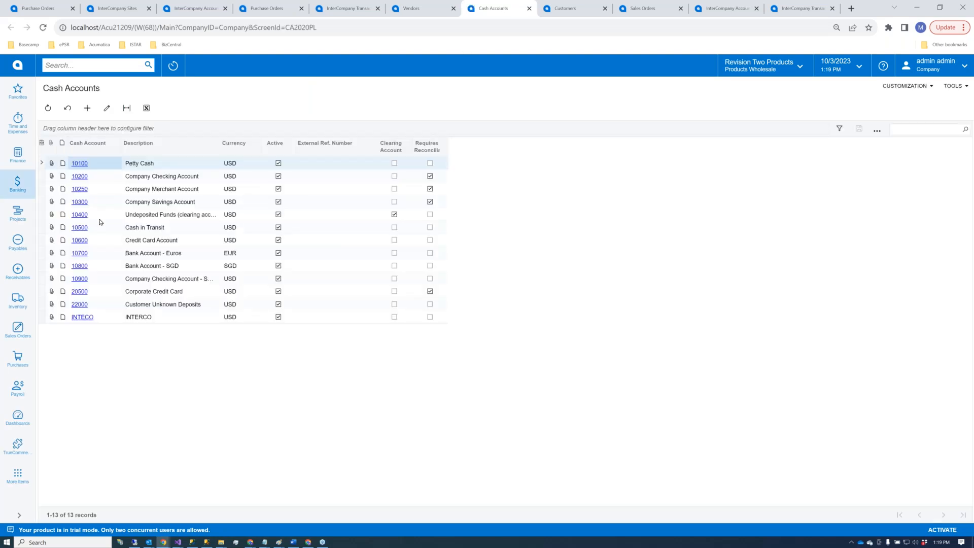
left_click(81, 317)
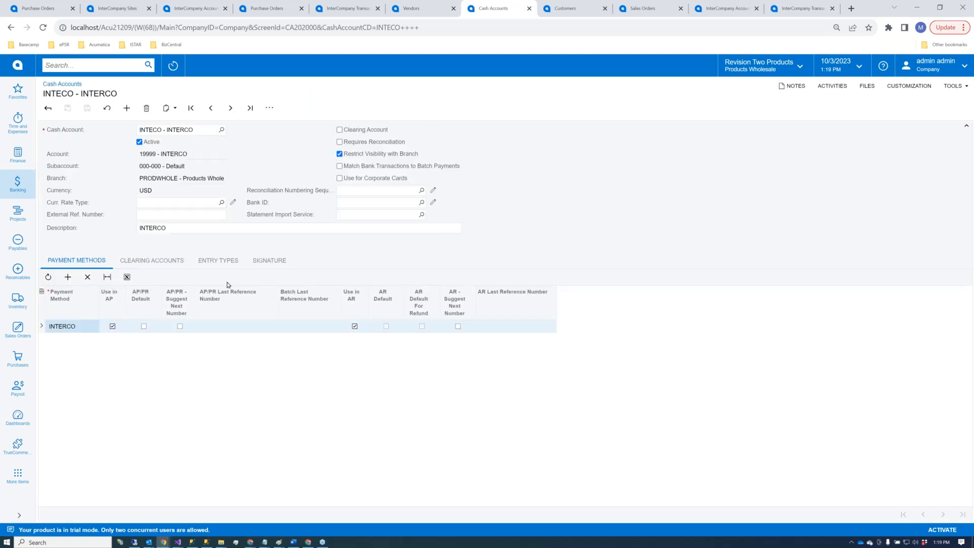
left_click(177, 155)
Step: Open the Chart of Accounts in a new browser tab and filter it to the account equal to 19999
left_click(103, 66)
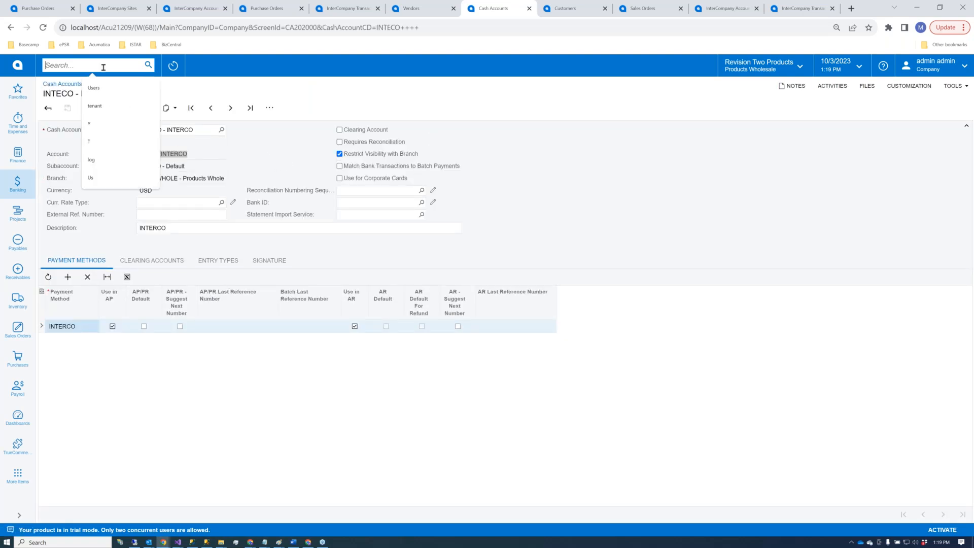
type("chart")
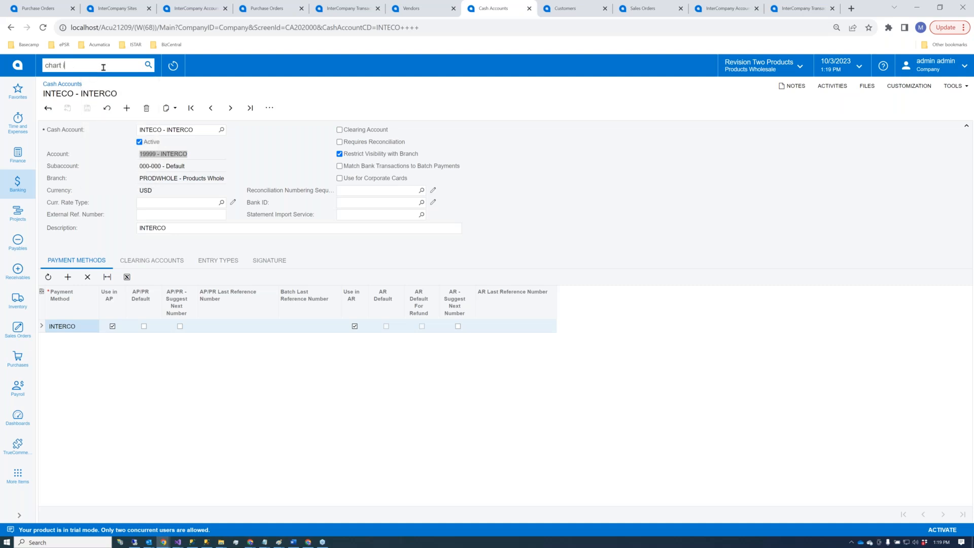
type(" i")
key("BackSpace")
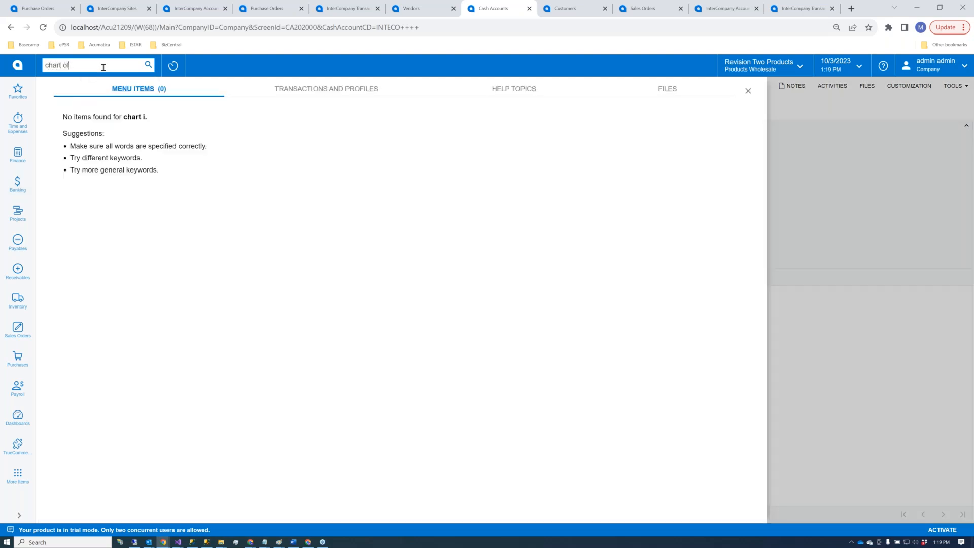
right_click(109, 157)
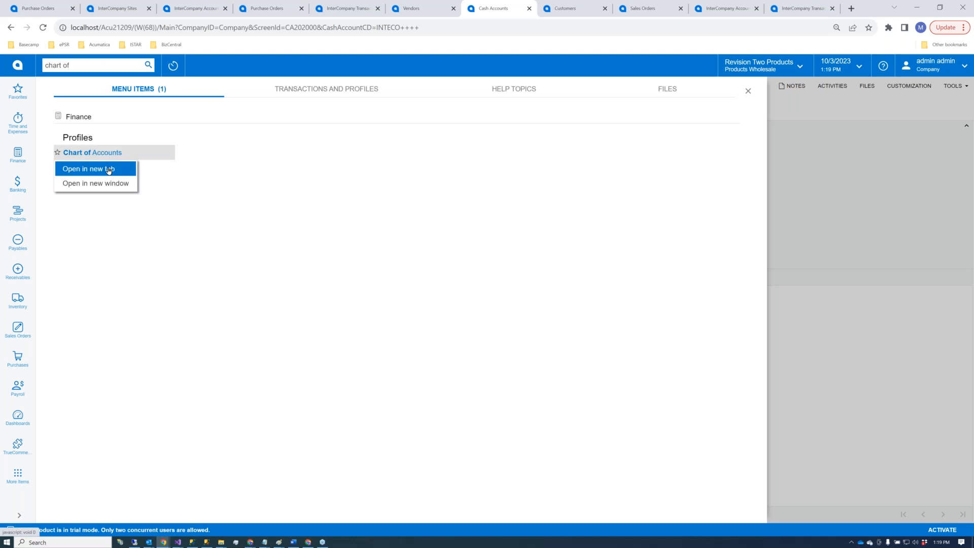
left_click(109, 170)
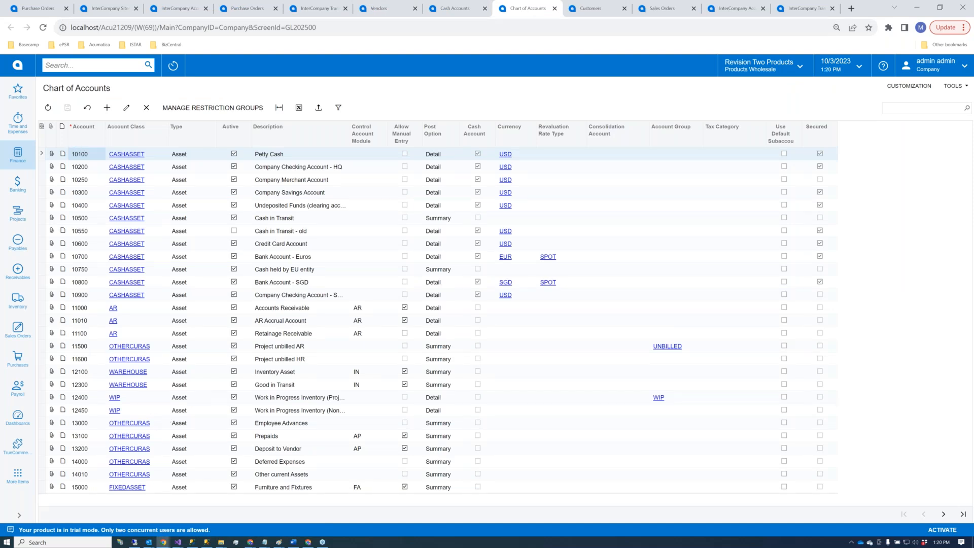
left_click(86, 145)
type("19999")
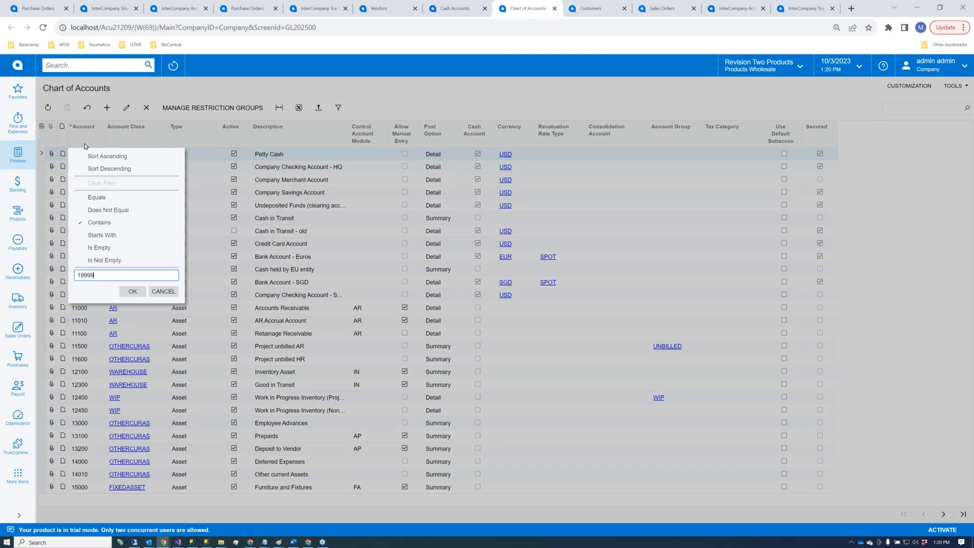
left_click(97, 198)
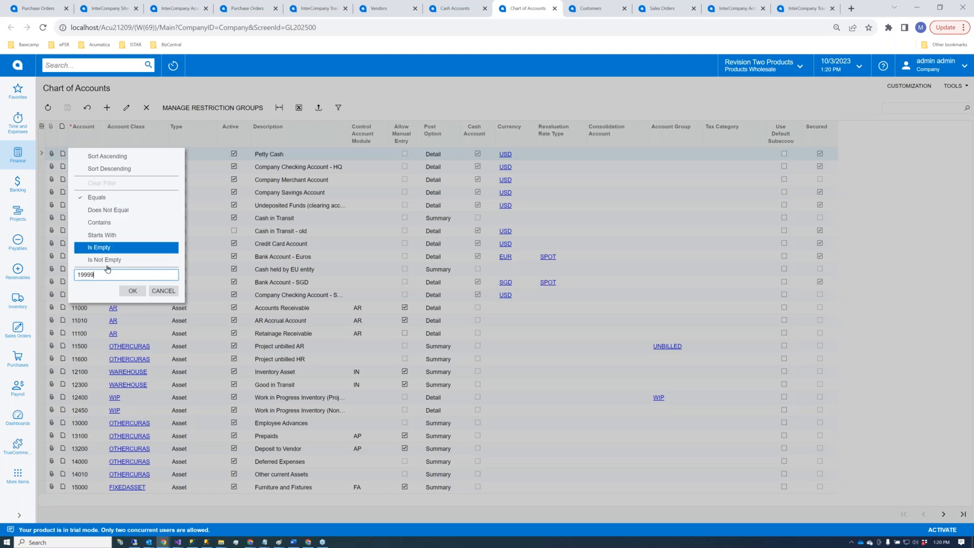
left_click(130, 292)
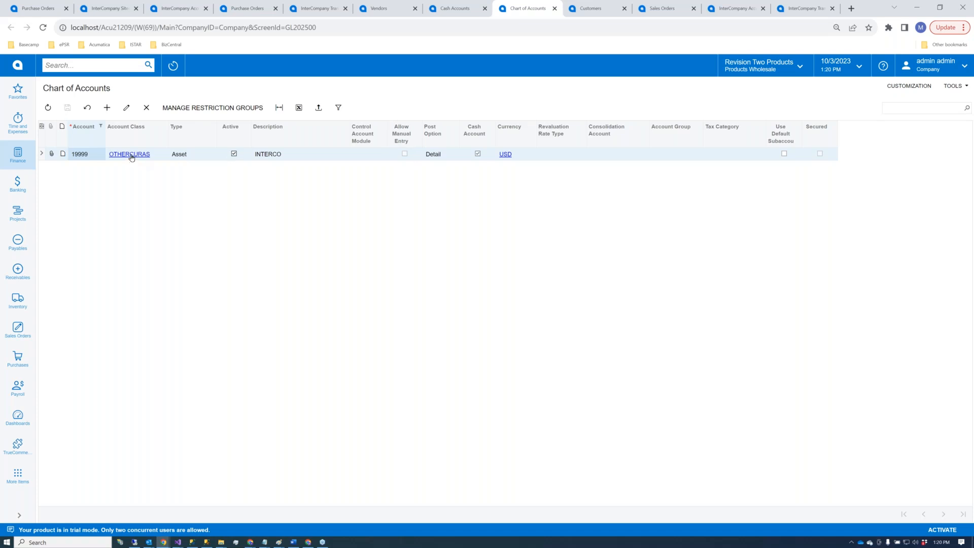
Step: Check the type, account number and description of account 19999 in the Chart of Accounts
left_click(198, 155)
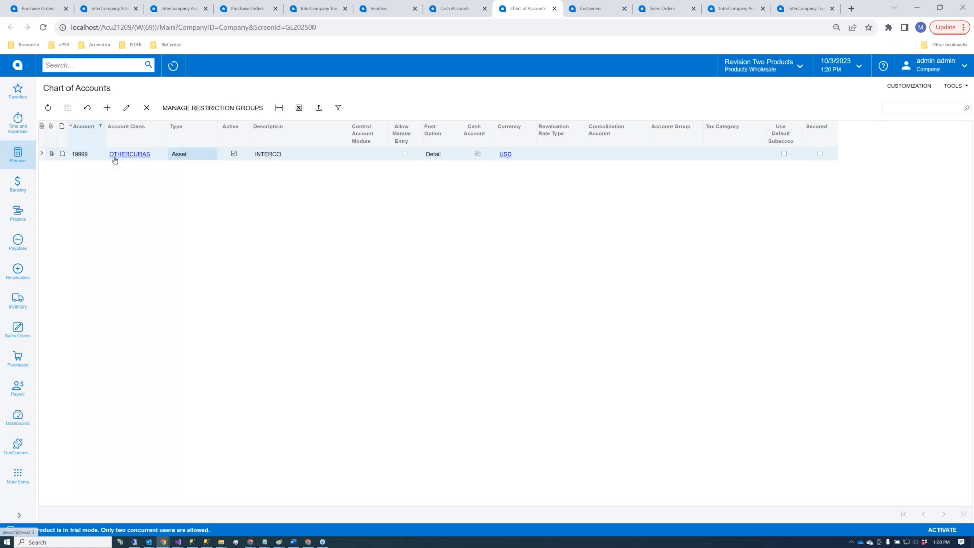
left_click(90, 155)
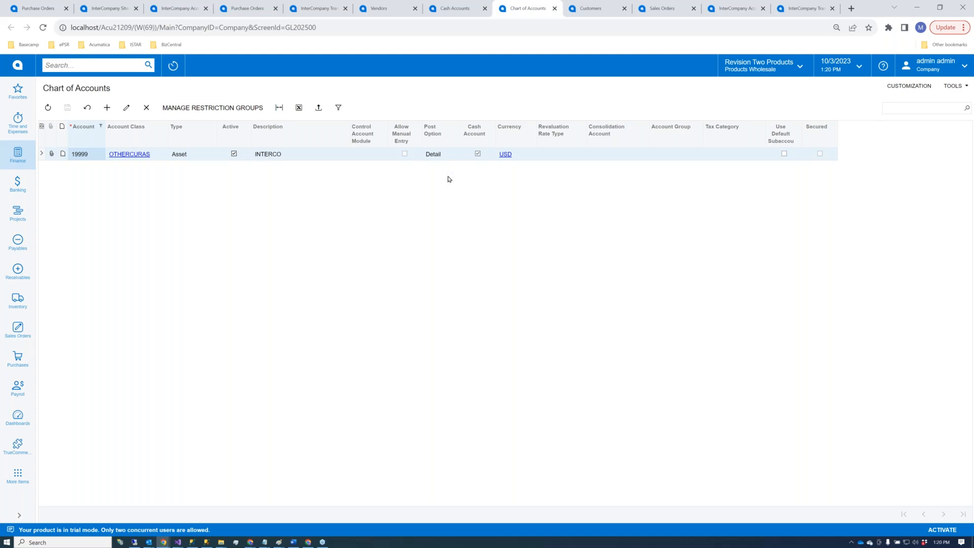
left_click(274, 159)
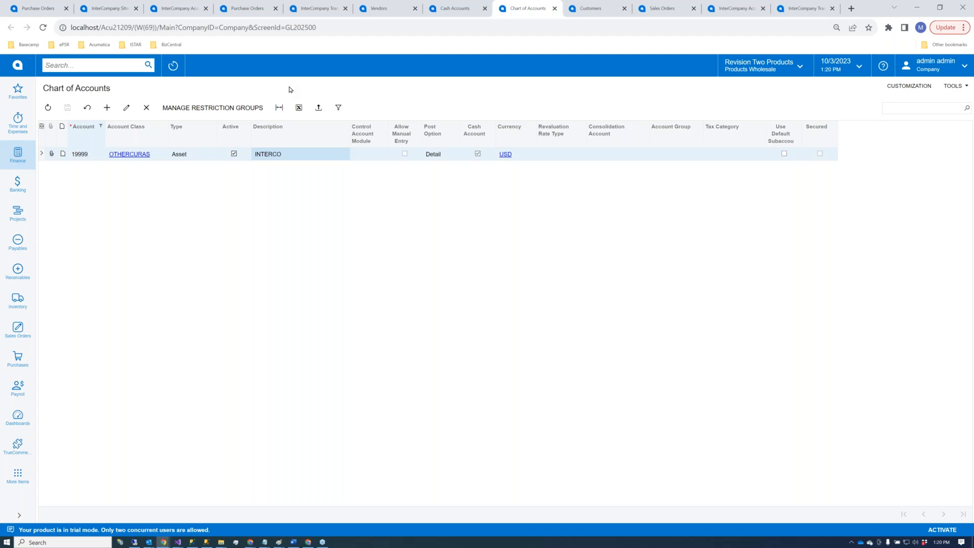
Step: Go through Company2's InterCompany Transactions to the InterCompany Account Settings for ABARTENDE and review its source and destination objects
left_click(806, 8)
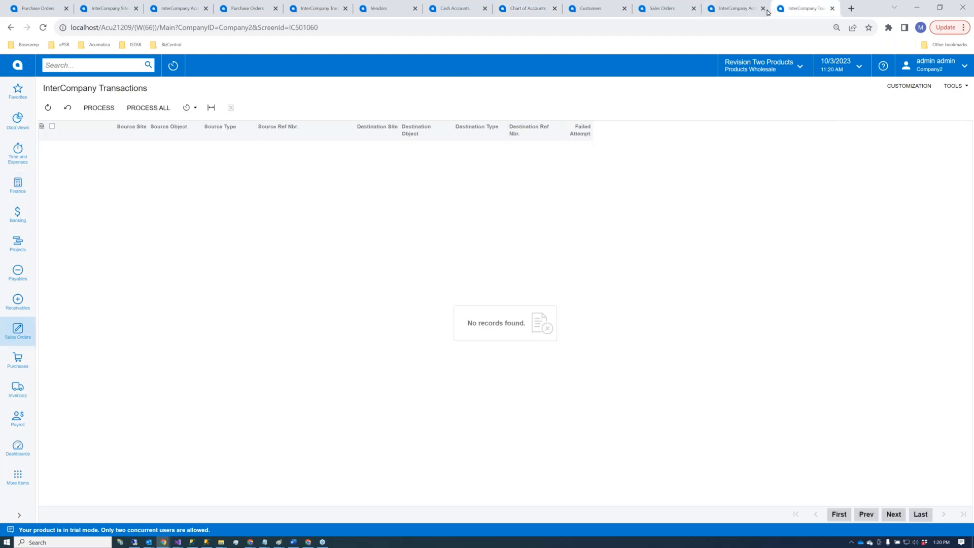
left_click(731, 14)
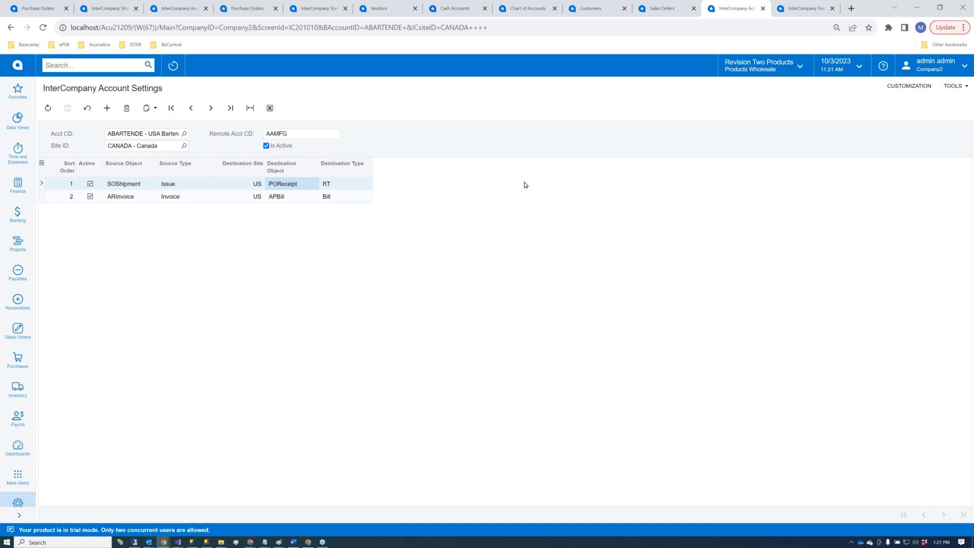
left_click(871, 265)
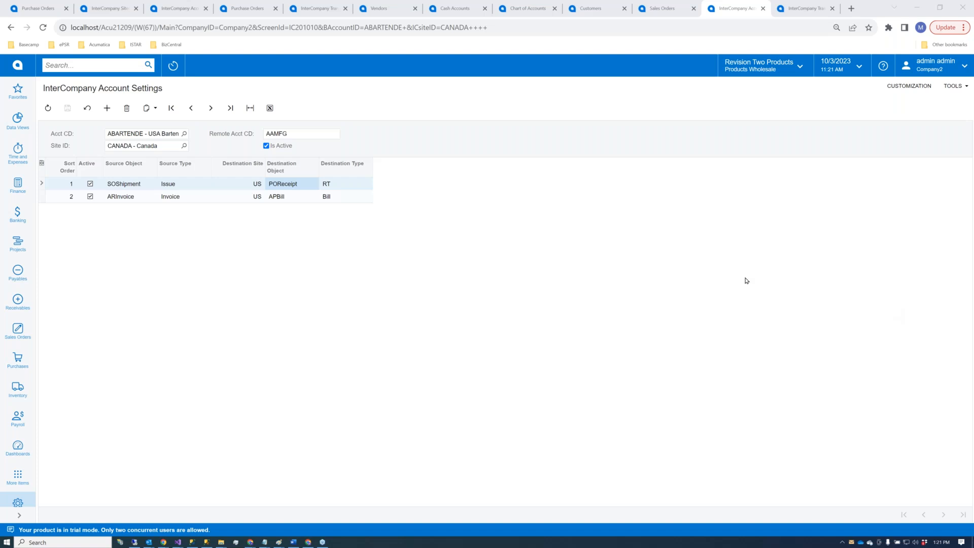
left_click(500, 93)
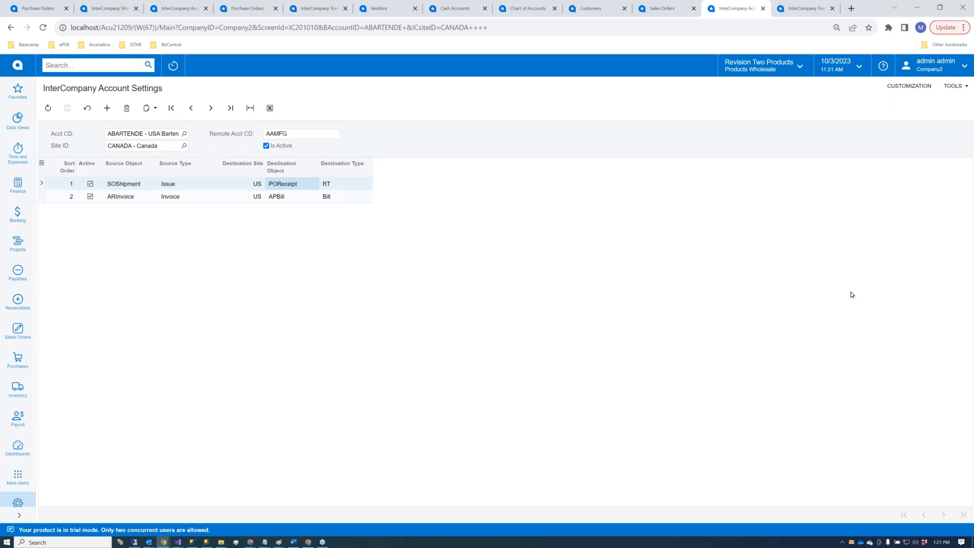
left_click(863, 234)
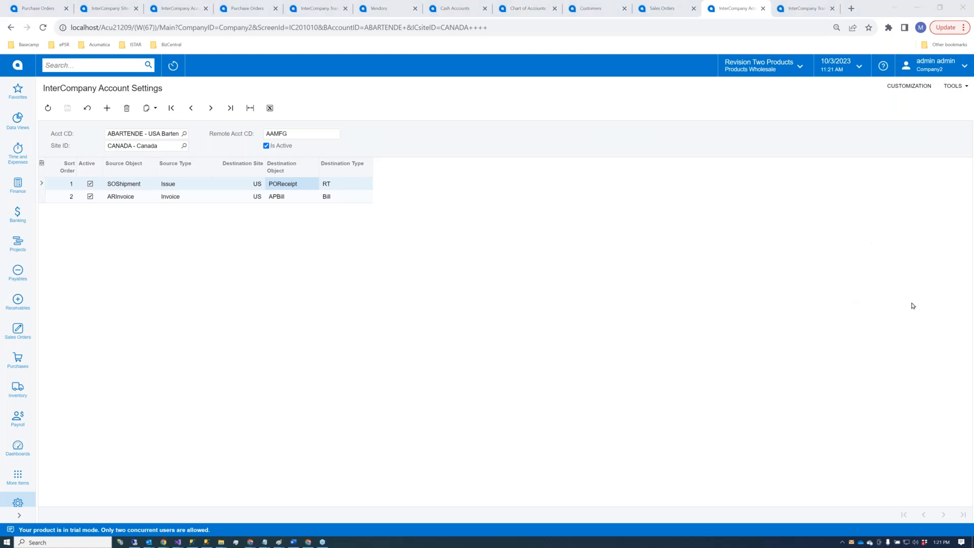
left_click(543, 109)
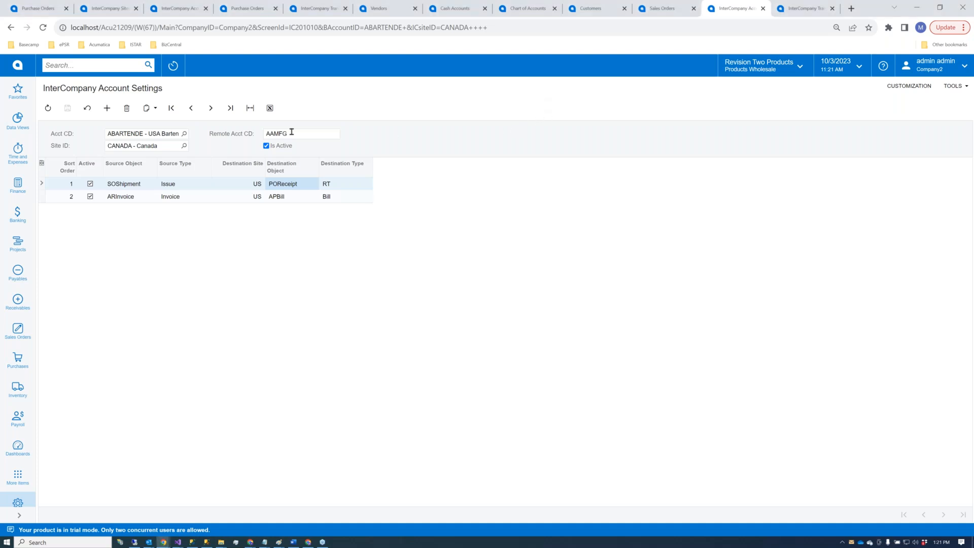
Step: Search for "customiz", open Customization Projects in a new browser tab and switch that tab to Company
left_click(75, 67)
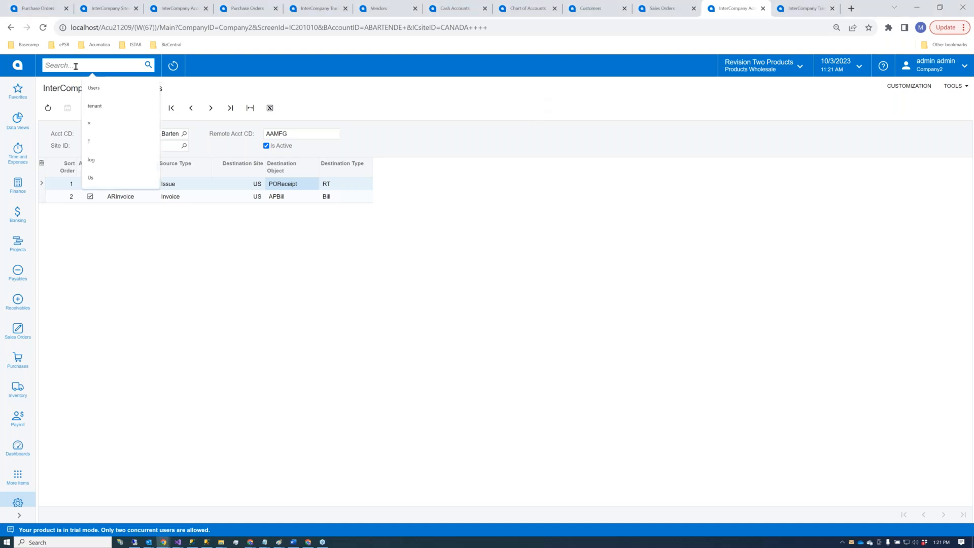
type("customiz")
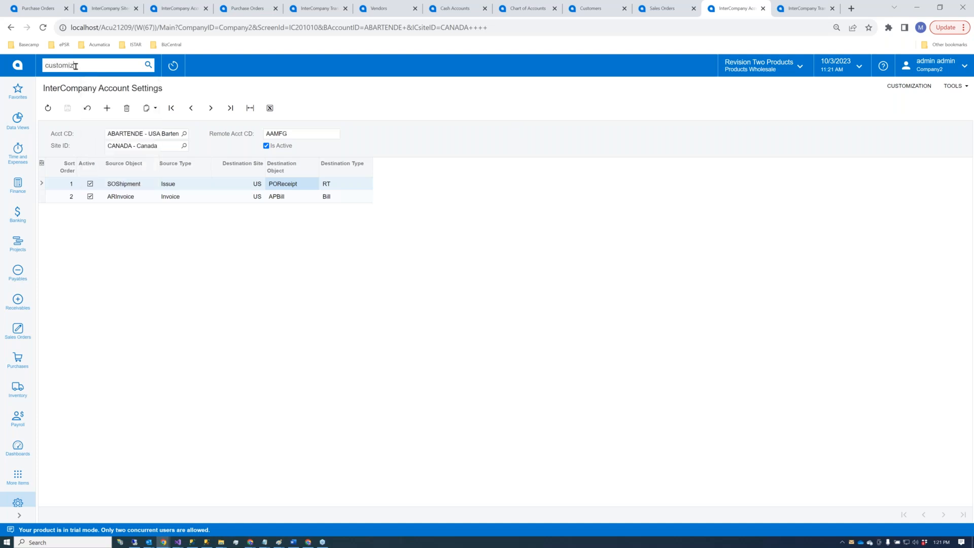
right_click(112, 153)
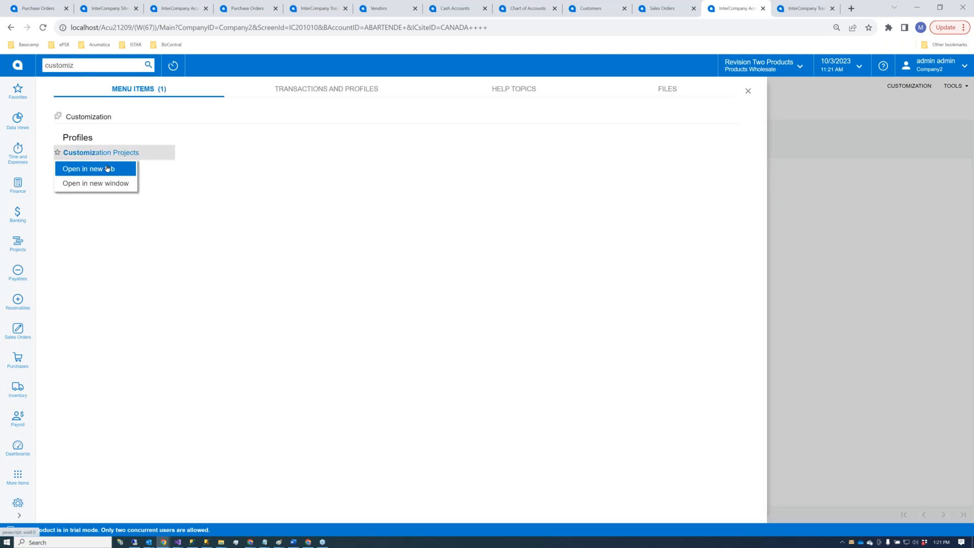
left_click(91, 167)
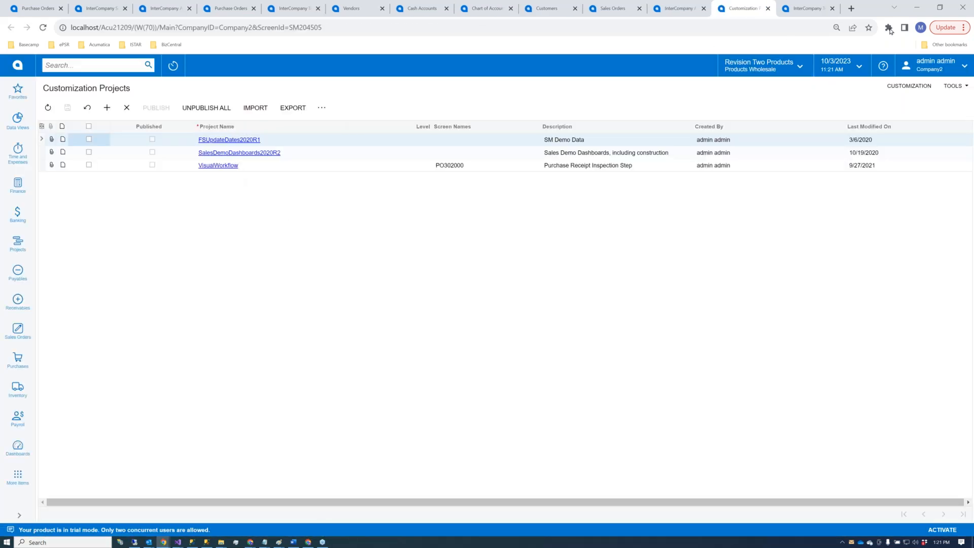
left_click(932, 67)
left_click(879, 91)
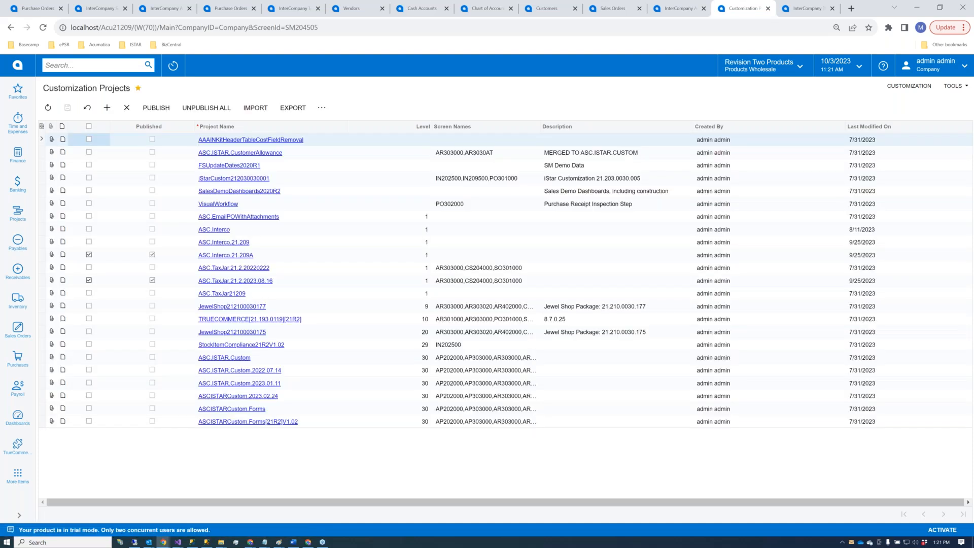
Step: Open the ASC.Interco.21.209 customization project and review its custom files and web service endpoints
left_click(234, 246)
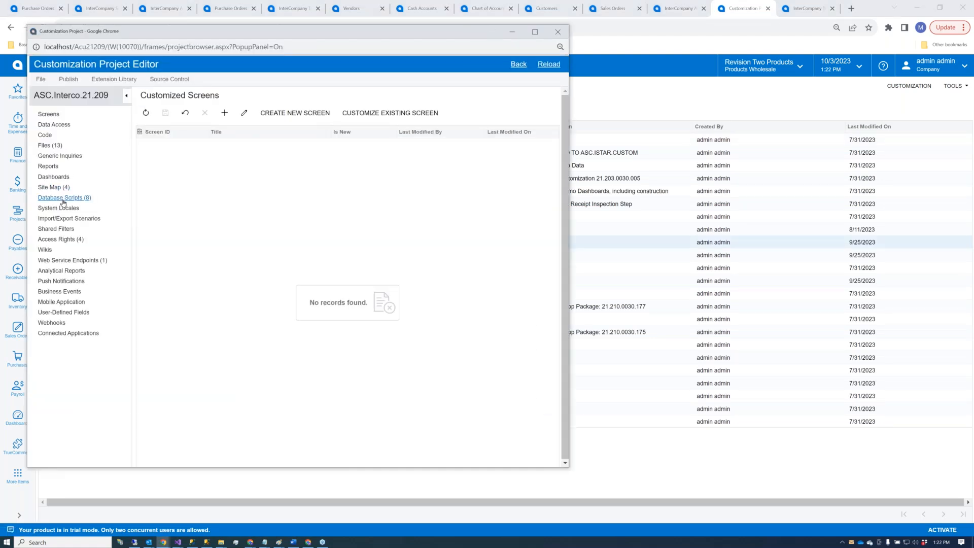
left_click(51, 146)
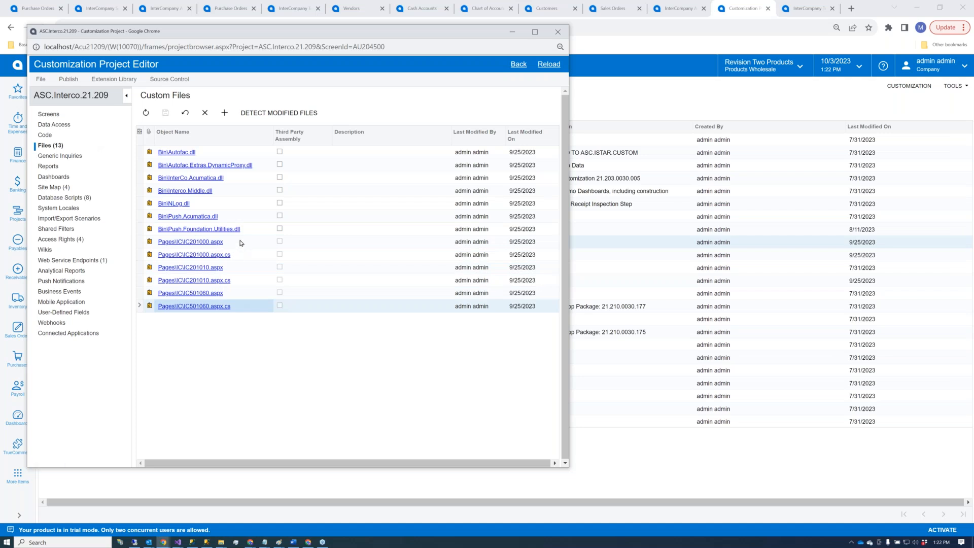
left_click(62, 260)
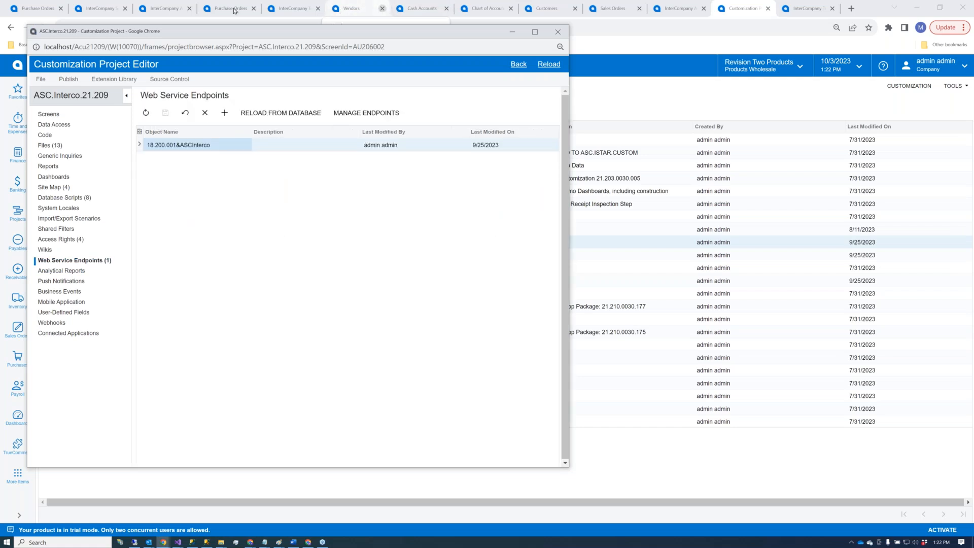
Step: Return to Company's InterCompany Sites by way of the AAAMFG account settings and check the URLs of the CANADA and US sites
left_click(164, 9)
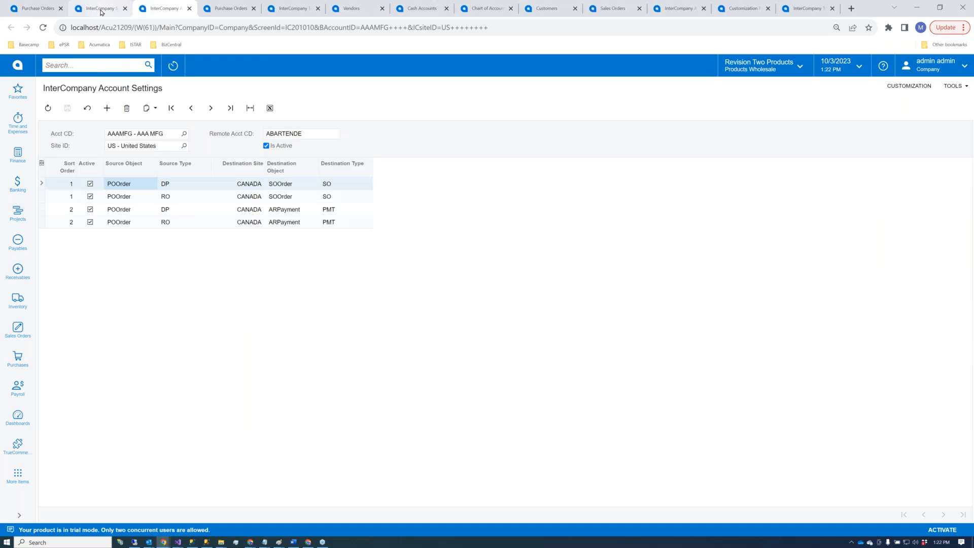
left_click(101, 9)
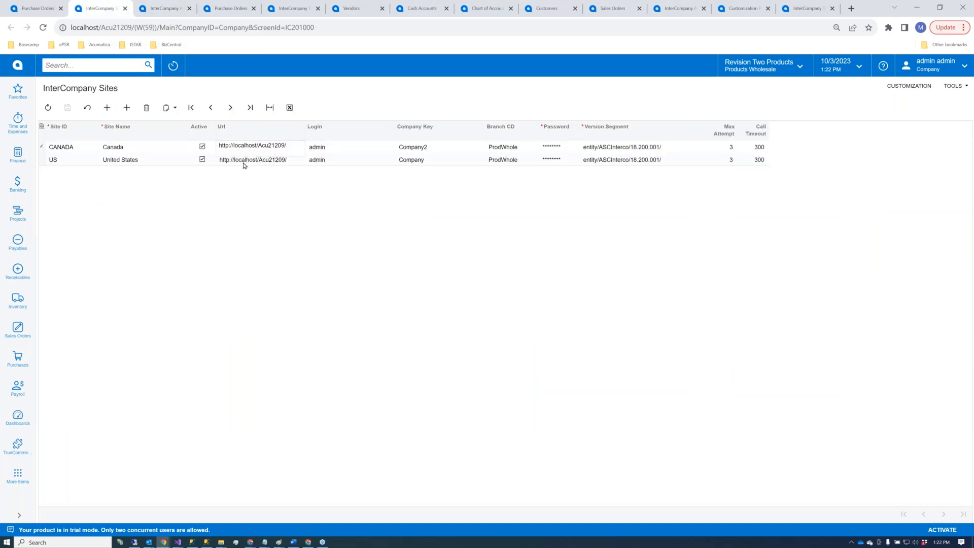
left_click(245, 147)
left_click(258, 159)
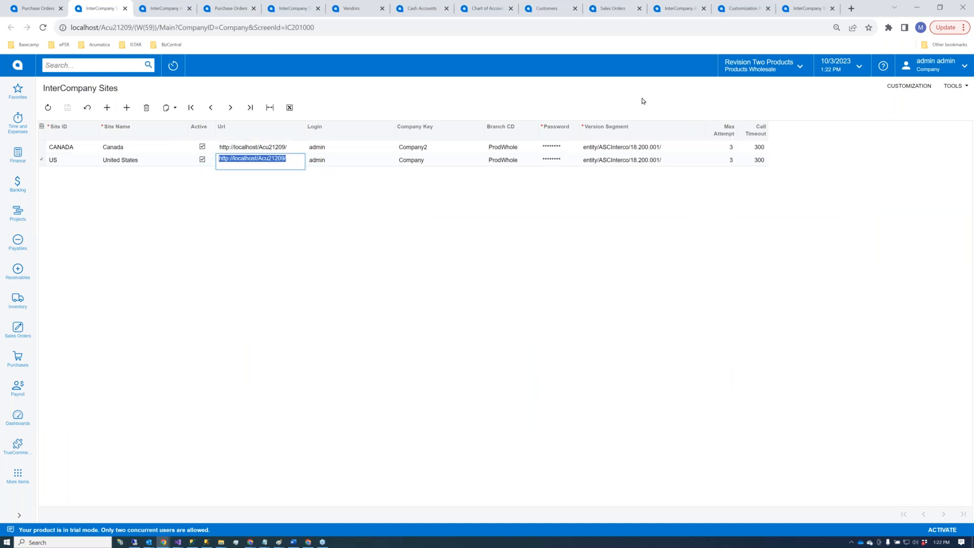
Step: Compare the company keys of the CANADA and US sites with the list of companies available to the signed-in account
left_click(142, 148)
left_click(269, 148)
left_click(428, 161)
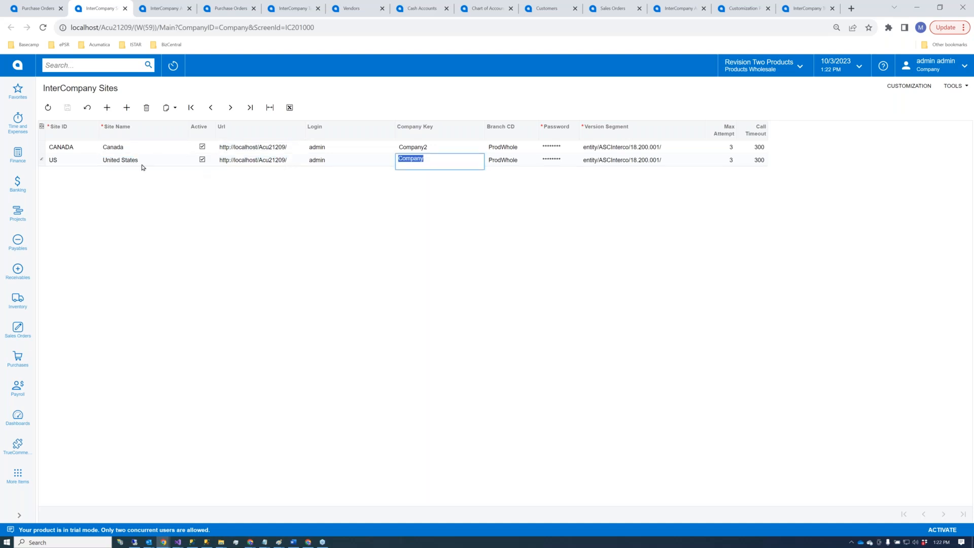
left_click(120, 161)
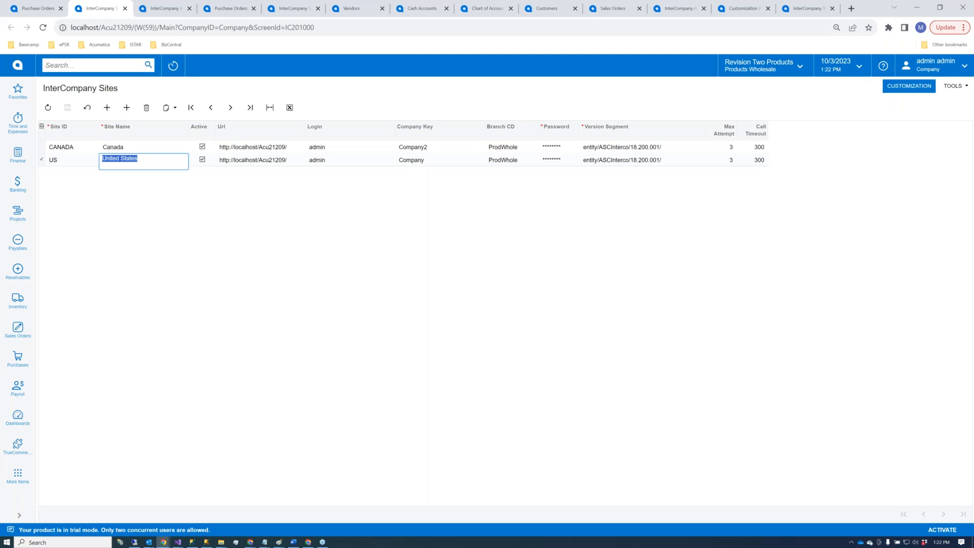
left_click(939, 64)
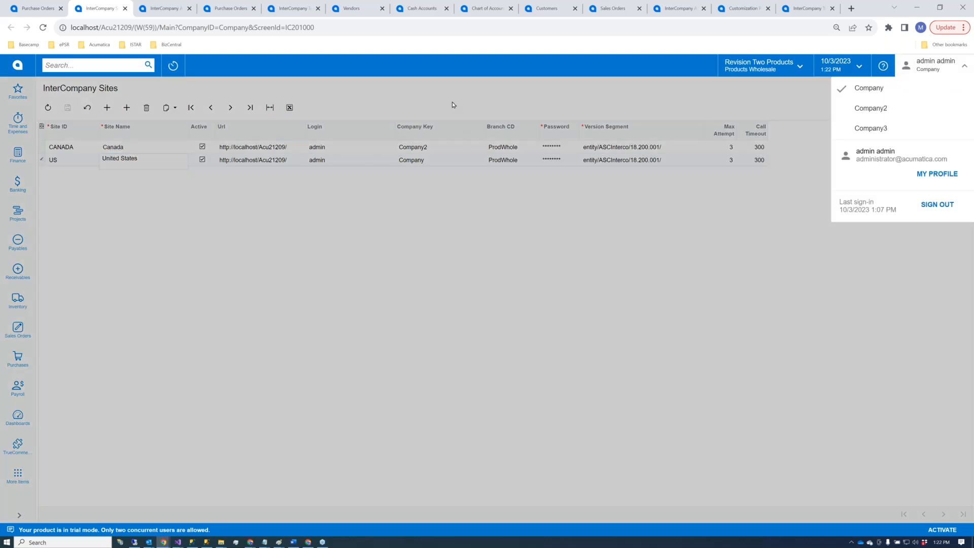
left_click(422, 148)
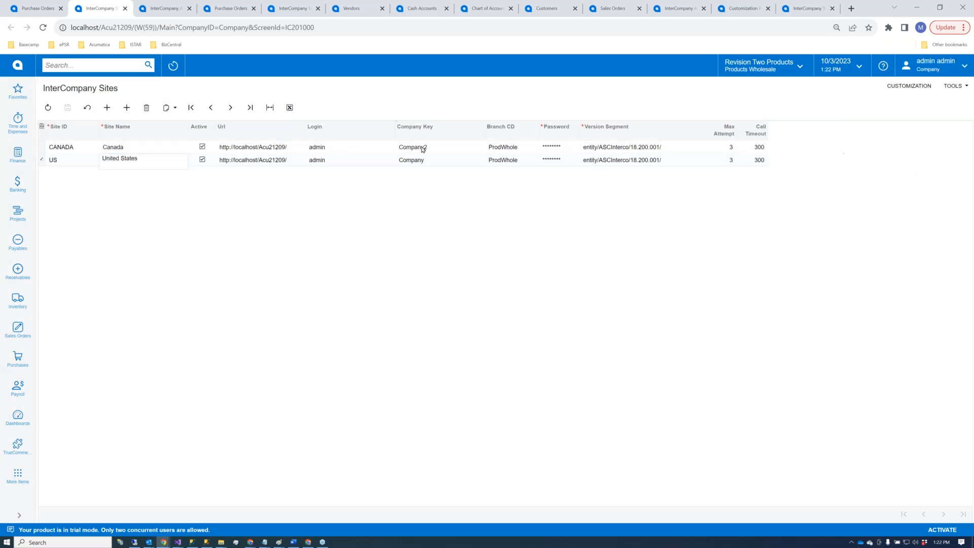
Step: Check the US site's URL and the CANADA site's version segment in InterCompany Sites
left_click(64, 150)
left_click(256, 160)
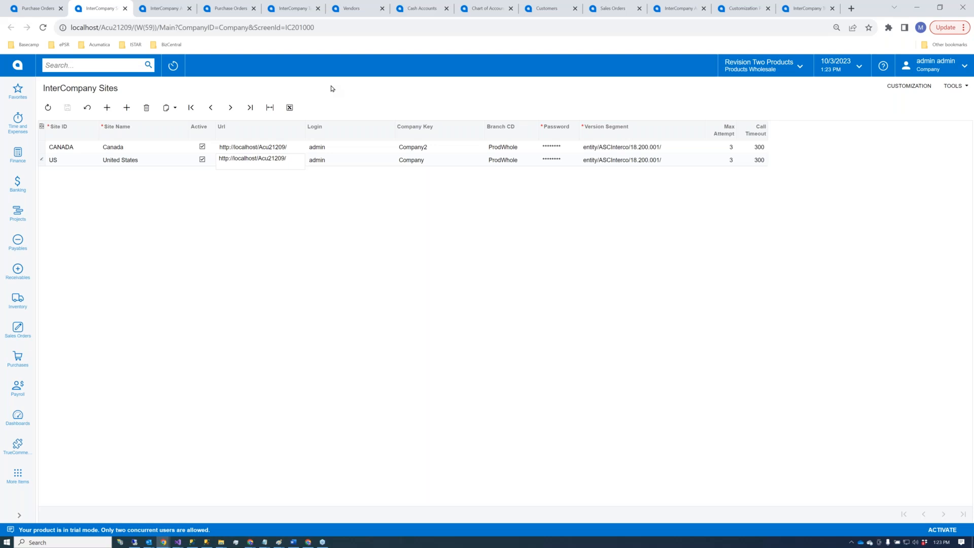
left_click(622, 147)
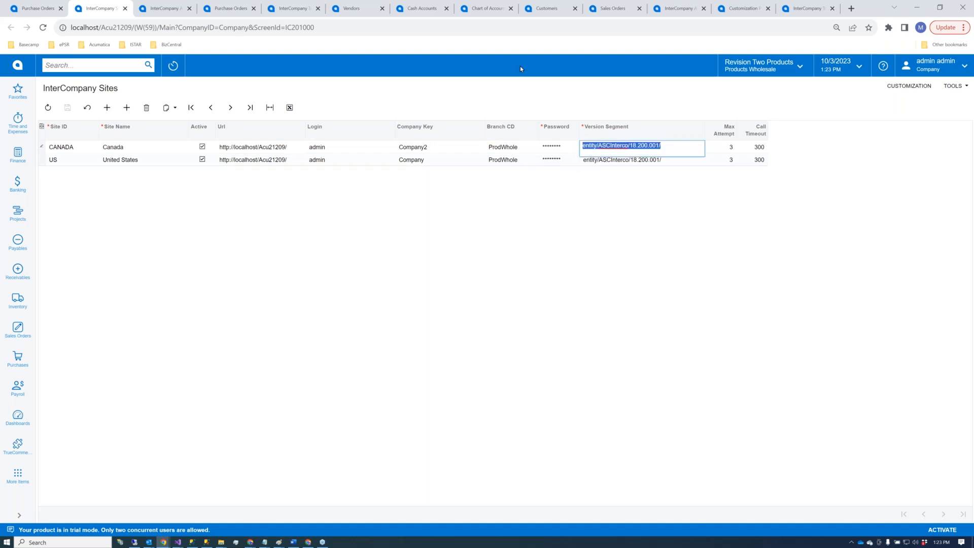